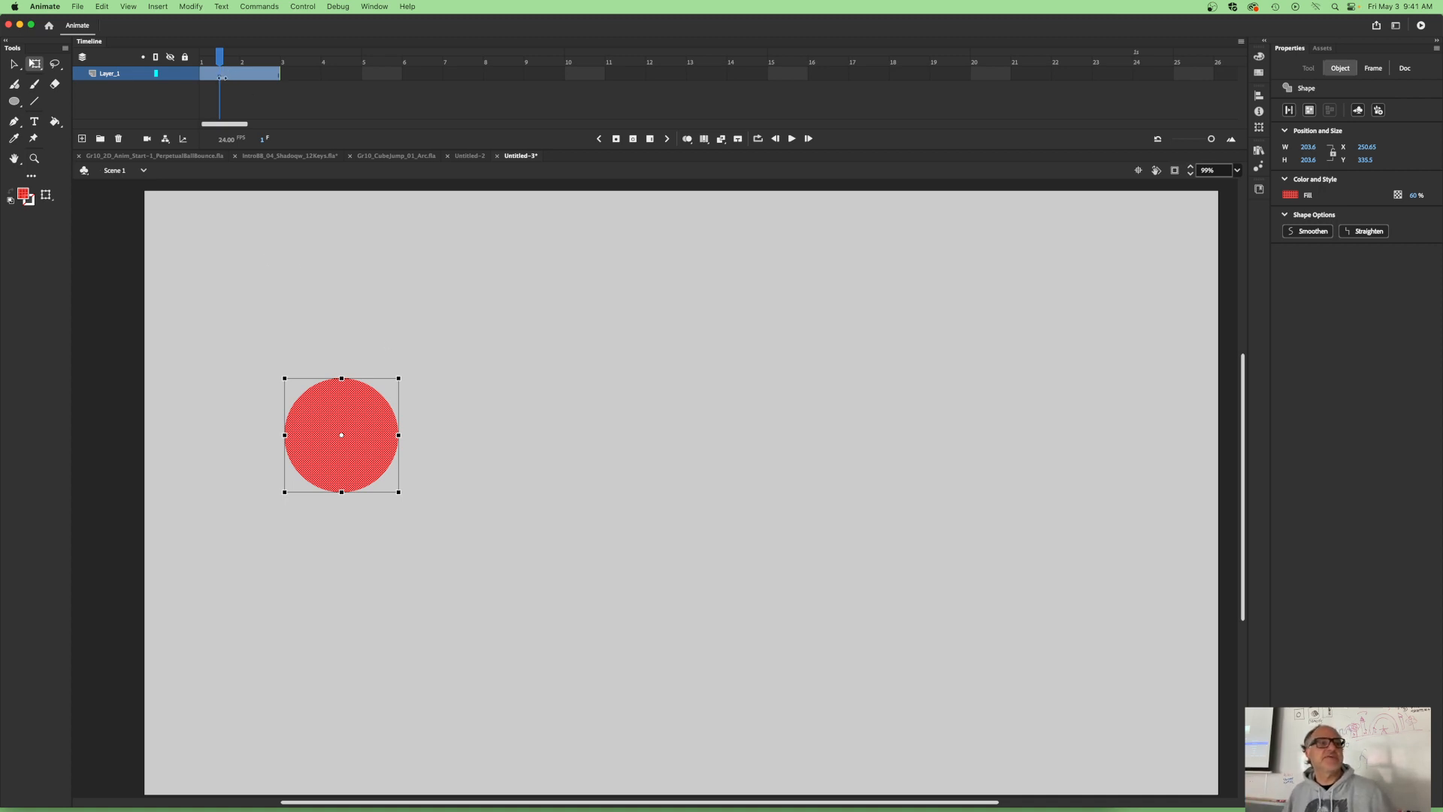
Step: Insert a keyframe at frame 2 of Layer_1, duplicating the red circle from frame 1
{"action": "right_click", "coordinate": [221, 76]}
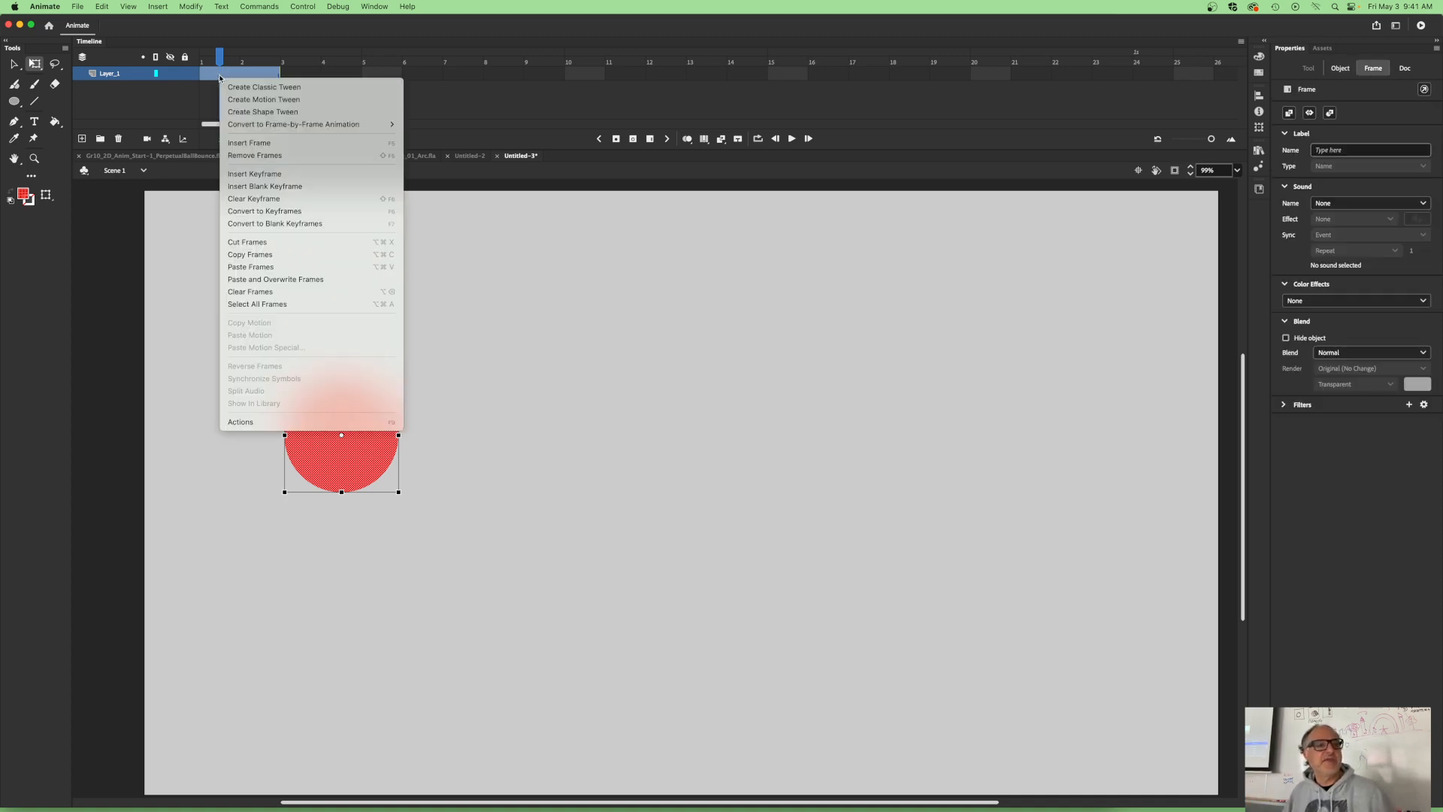
{"action": "left_click", "coordinate": [239, 178]}
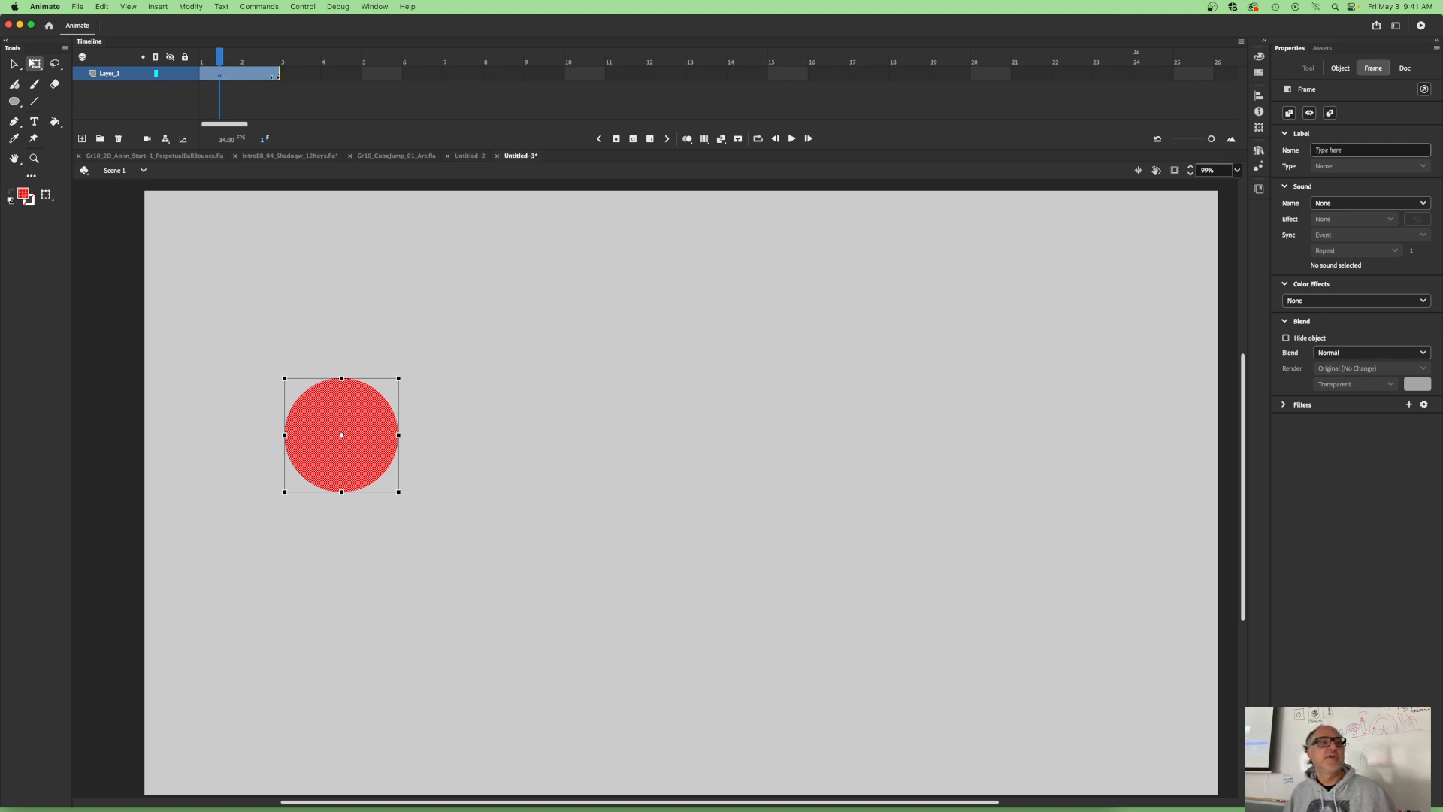
{"action": "left_click", "coordinate": [302, 76]}
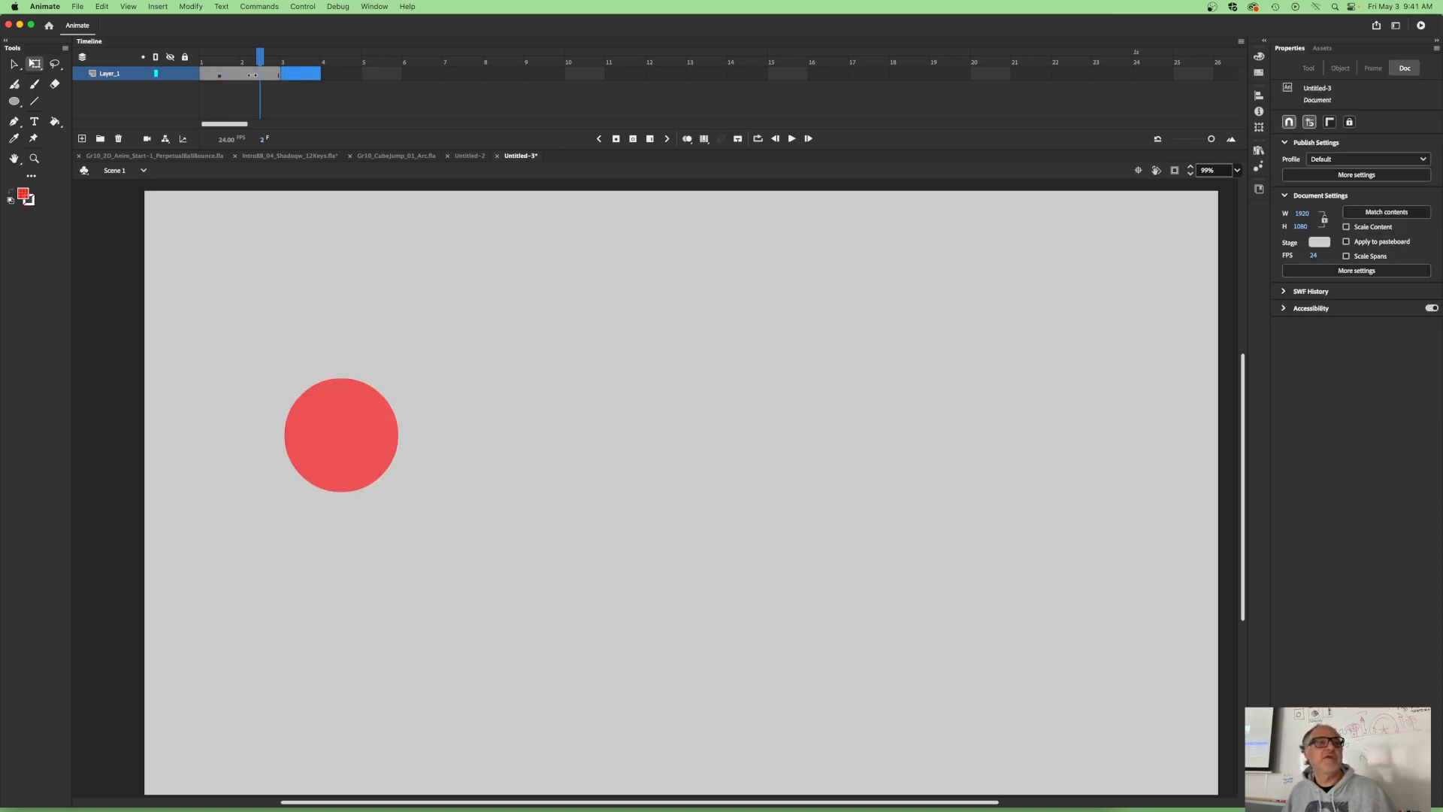
{"action": "left_click", "coordinate": [264, 76]}
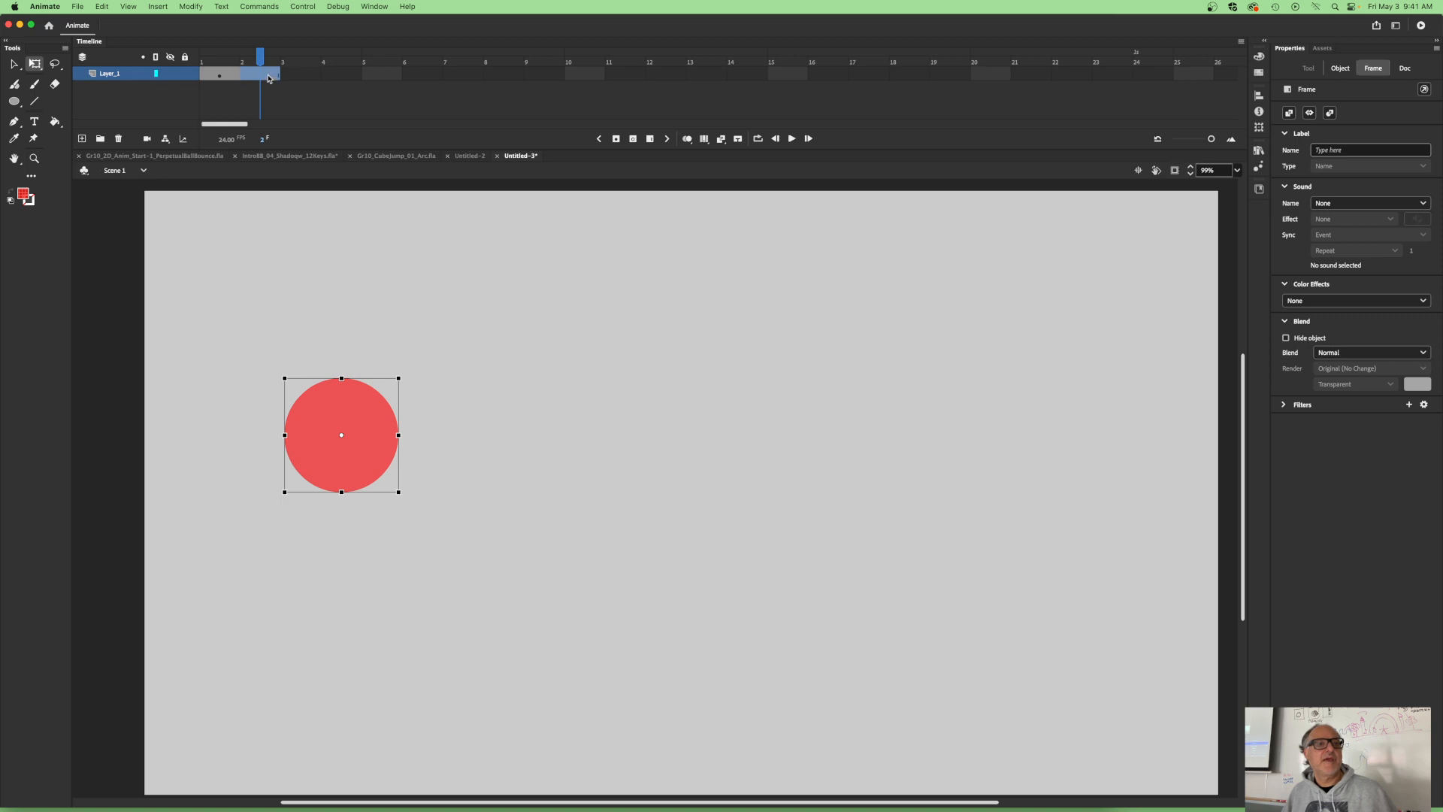
{"action": "right_click", "coordinate": [269, 78]}
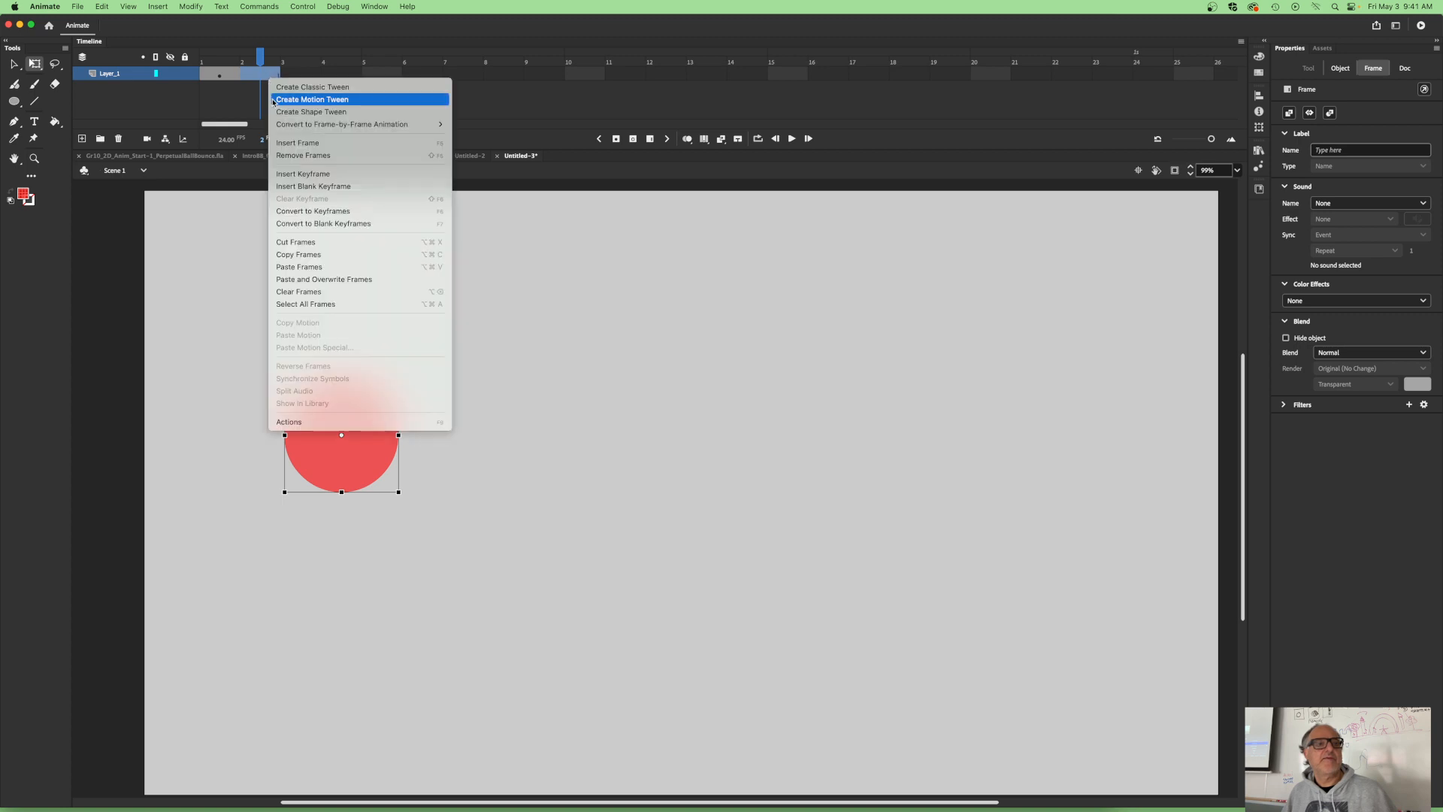
{"action": "left_click", "coordinate": [287, 180]}
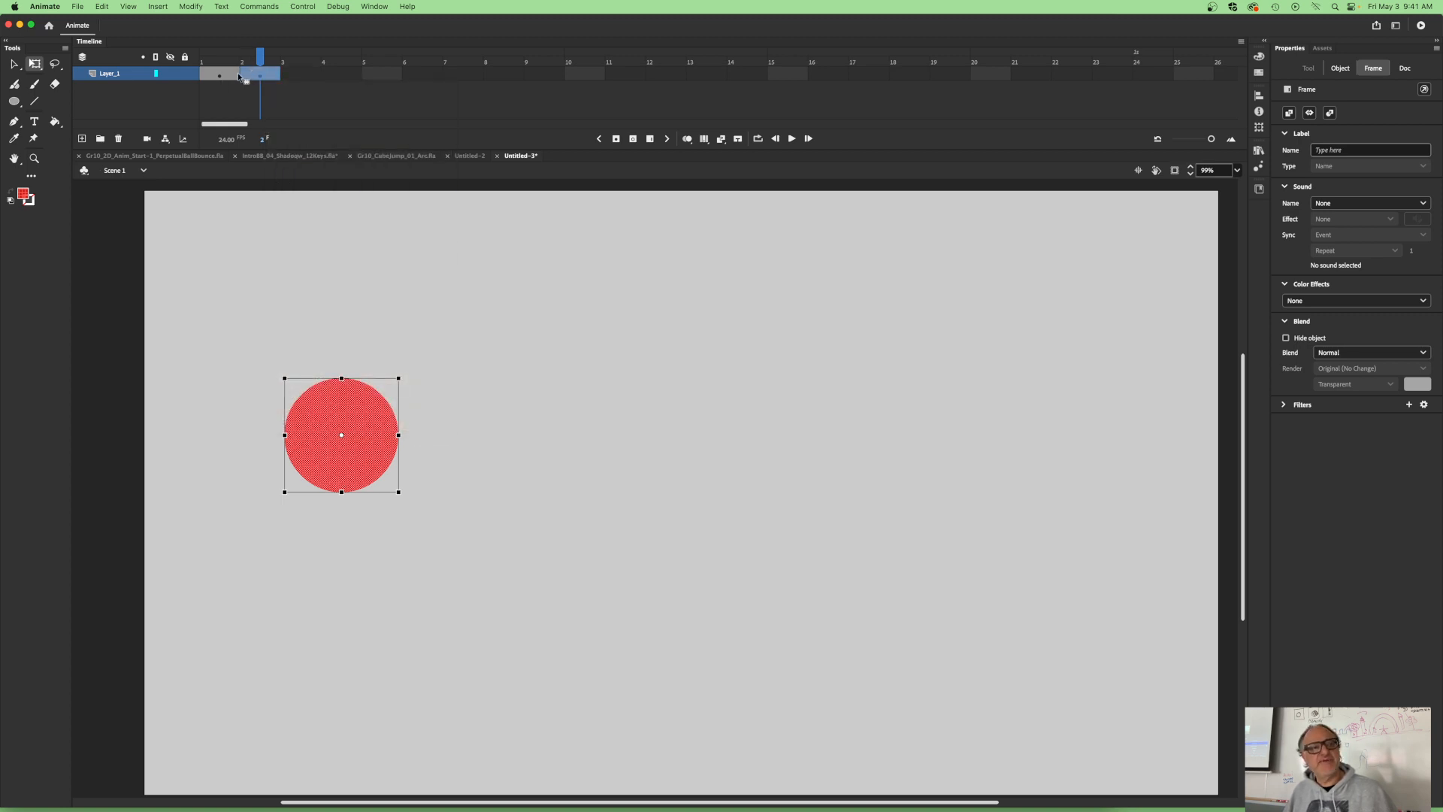
Step: Move the circle on frame 2 horizontally rightward to just past the middle of the stage, and scrub between both frames to check it
{"action": "left_click", "coordinate": [223, 75]}
{"action": "left_click", "coordinate": [261, 75]}
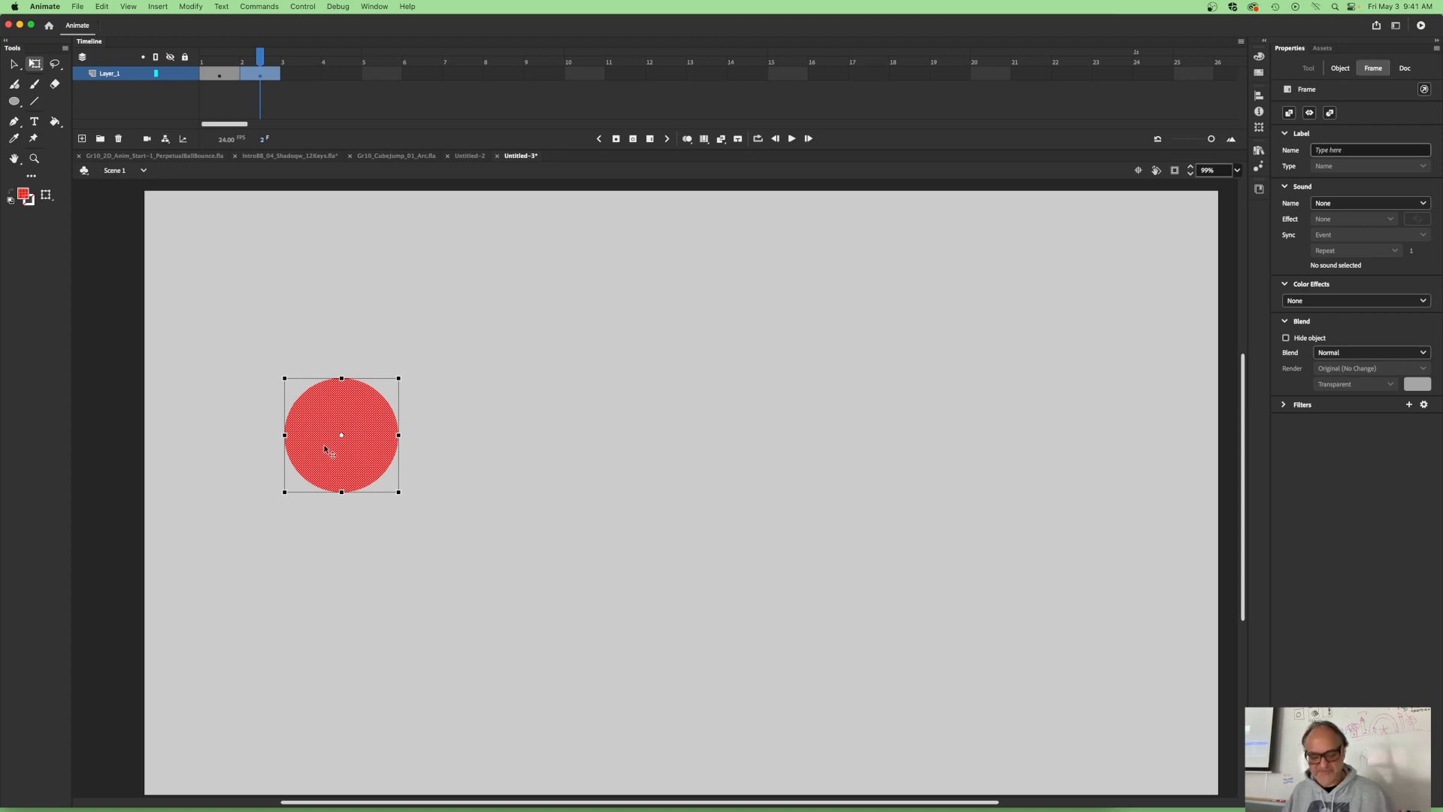
{"action": "key", "text": "shift+Right"}
{"action": "key", "text": "shift+Right"}
{"action": "key", "text": "shift+Right"}
{"action": "key", "text": "shift+Right"}
{"action": "key", "text": "shift+Right"}
{"action": "key", "text": "shift+Right"}
{"action": "key", "text": "shift+Right"}
{"action": "key", "text": "shift+Right"}
{"action": "key", "text": "shift+Right"}
{"action": "key", "text": "shift+Right"}
{"action": "key", "text": "shift+Right"}
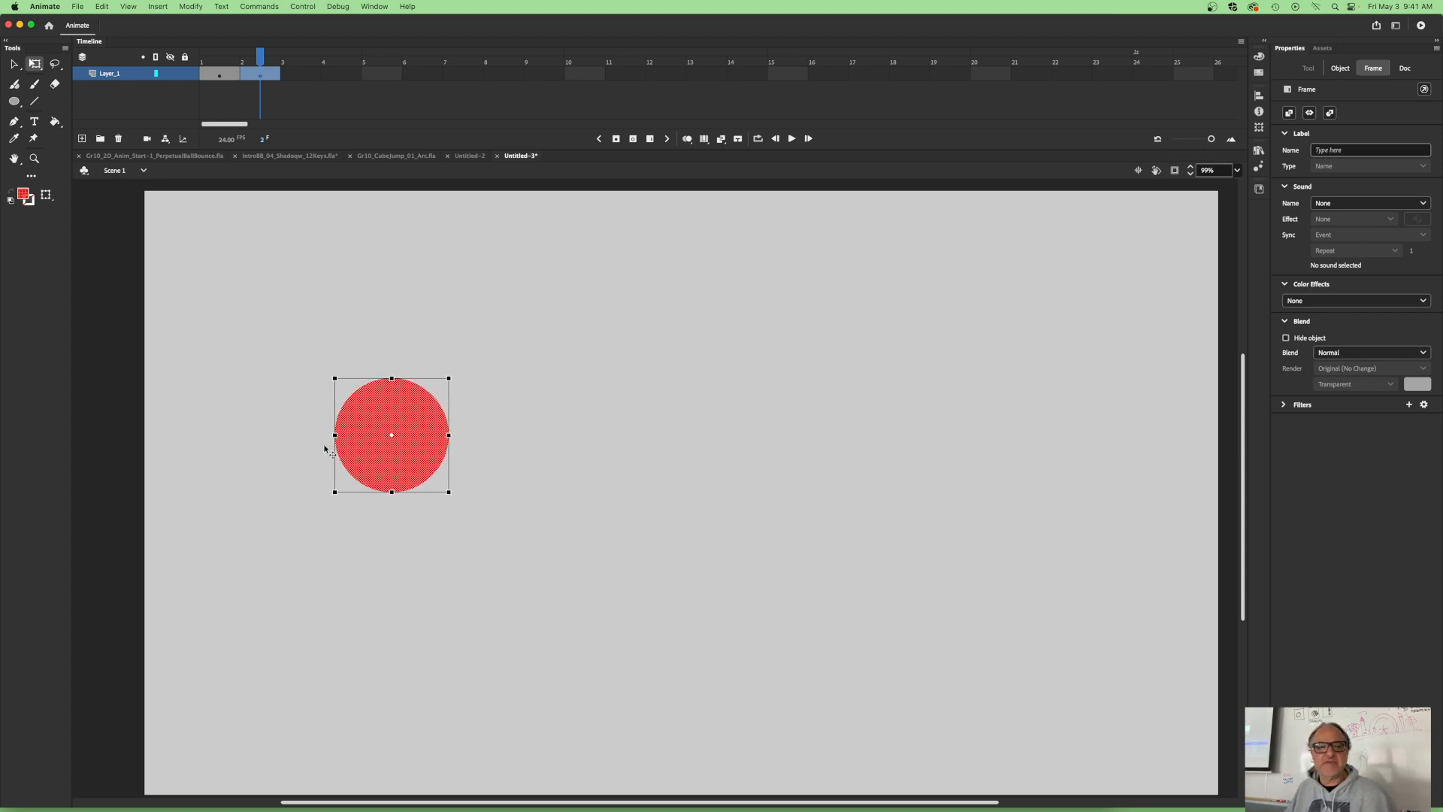
{"action": "key", "text": "shift+Right"}
{"action": "key", "text": "shift+Right"}
{"action": "key", "text": "shift+Right"}
{"action": "key", "text": "shift+Right"}
{"action": "key", "text": "shift+Right"}
{"action": "key", "text": "shift+Right"}
{"action": "key", "text": "shift+Right"}
{"action": "key", "text": "shift+Right"}
{"action": "key", "text": "shift+Right"}
{"action": "key", "text": "shift+Right"}
{"action": "key", "text": "shift+Right"}
{"action": "key", "text": "shift+Right"}
{"action": "key", "text": "shift+Right"}
{"action": "key", "text": "shift+Right"}
{"action": "key", "text": "shift+Right"}
{"action": "key", "text": "shift+Right"}
{"action": "key", "text": "shift+Right"}
{"action": "key", "text": "shift+Right"}
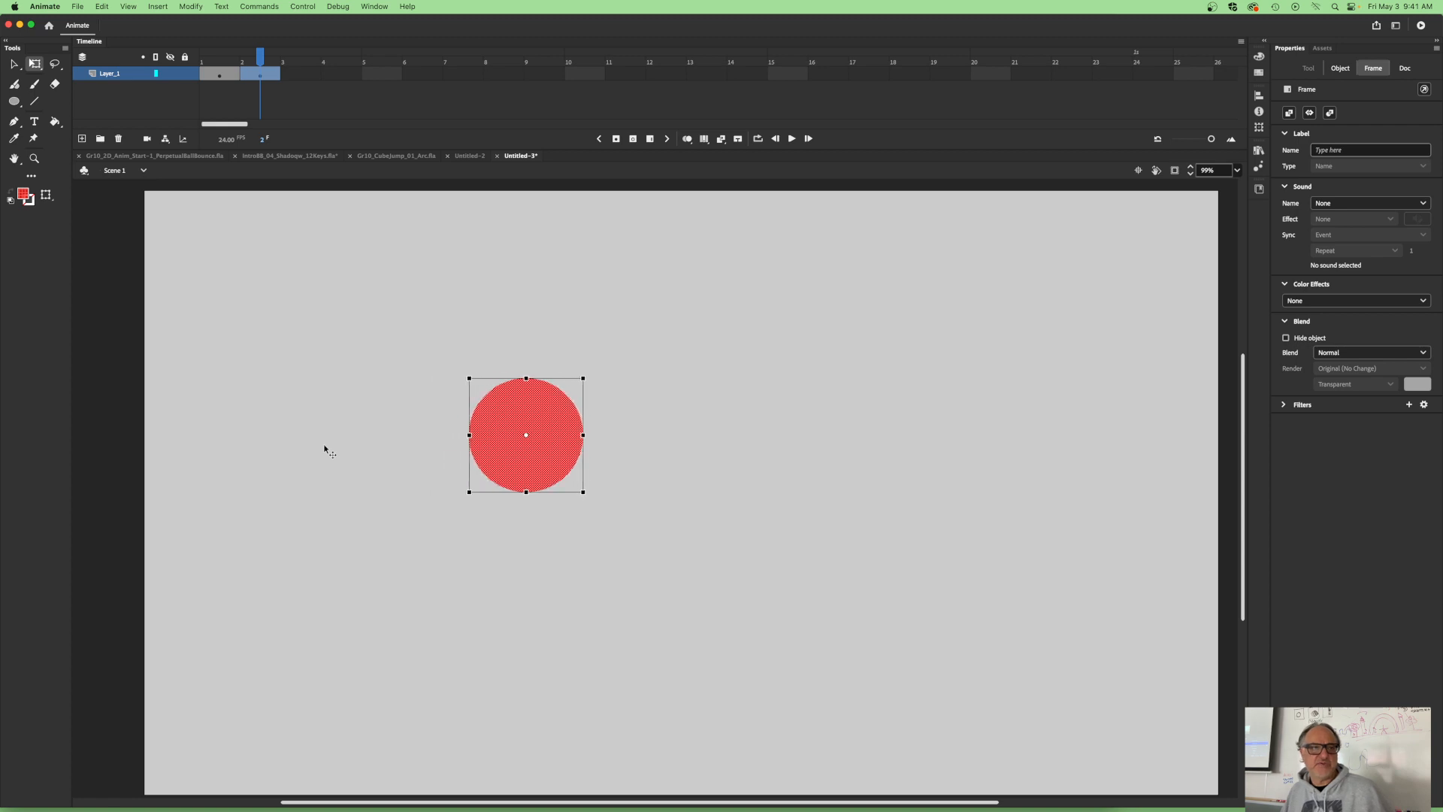
{"action": "key", "text": "shift+Right"}
{"action": "key", "text": "shift+Right"}
{"action": "key", "text": "shift+Right"}
{"action": "key", "text": "shift+Right"}
{"action": "key", "text": "shift+Right"}
{"action": "key", "text": "shift+Right"}
{"action": "key", "text": "shift+Right"}
{"action": "key", "text": "shift+Right"}
{"action": "key", "text": "shift+Right"}
{"action": "key", "text": "shift+Right"}
{"action": "key", "text": "shift+Right"}
{"action": "key", "text": "shift+Right"}
{"action": "key", "text": "shift+Right"}
{"action": "key", "text": "shift+Right"}
{"action": "key", "text": "shift+Right"}
{"action": "key", "text": "shift+Right"}
{"action": "key", "text": "shift+Right"}
{"action": "key", "text": "shift+Right"}
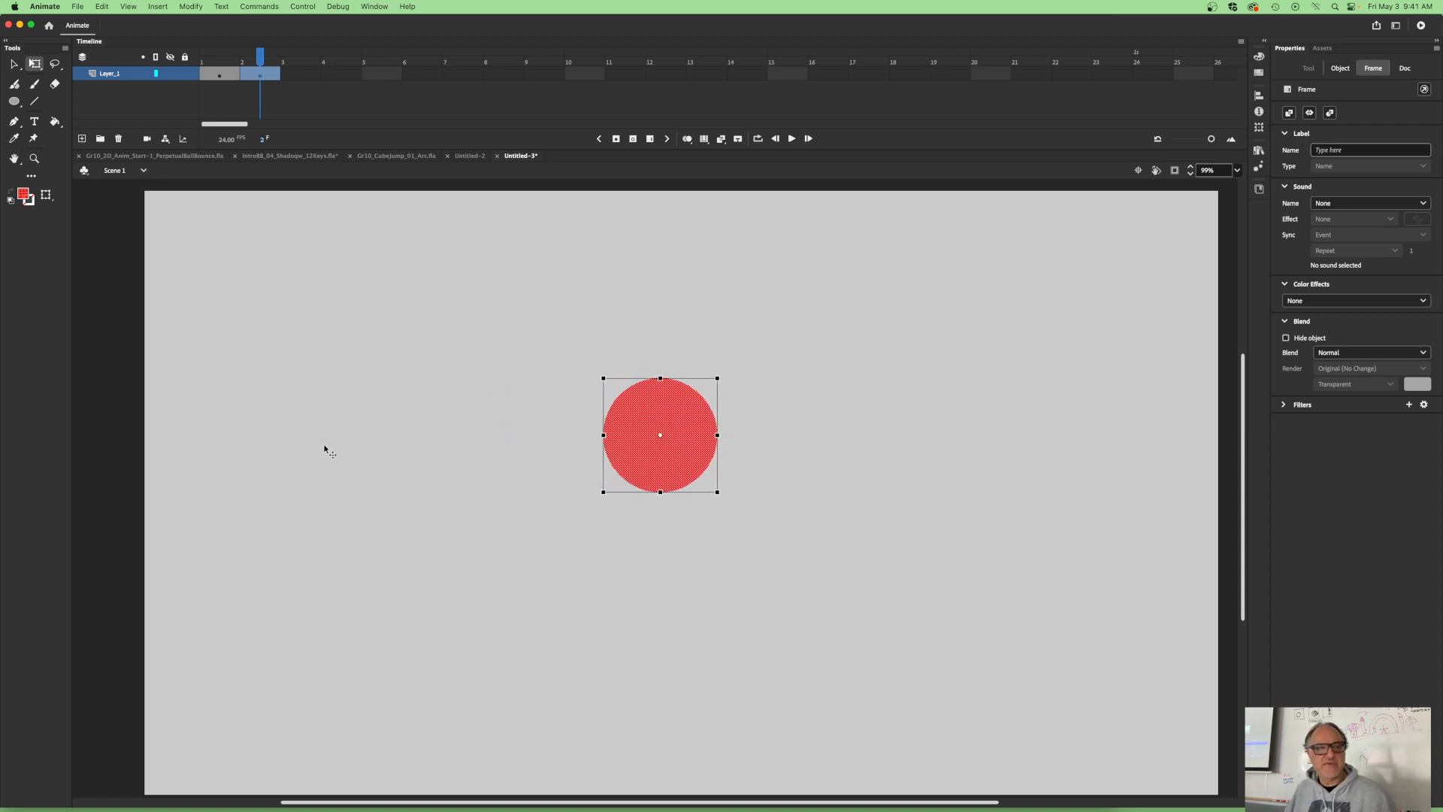
{"action": "key", "text": "shift+Right"}
{"action": "key", "text": "shift+Right"}
{"action": "key", "text": "shift+Right"}
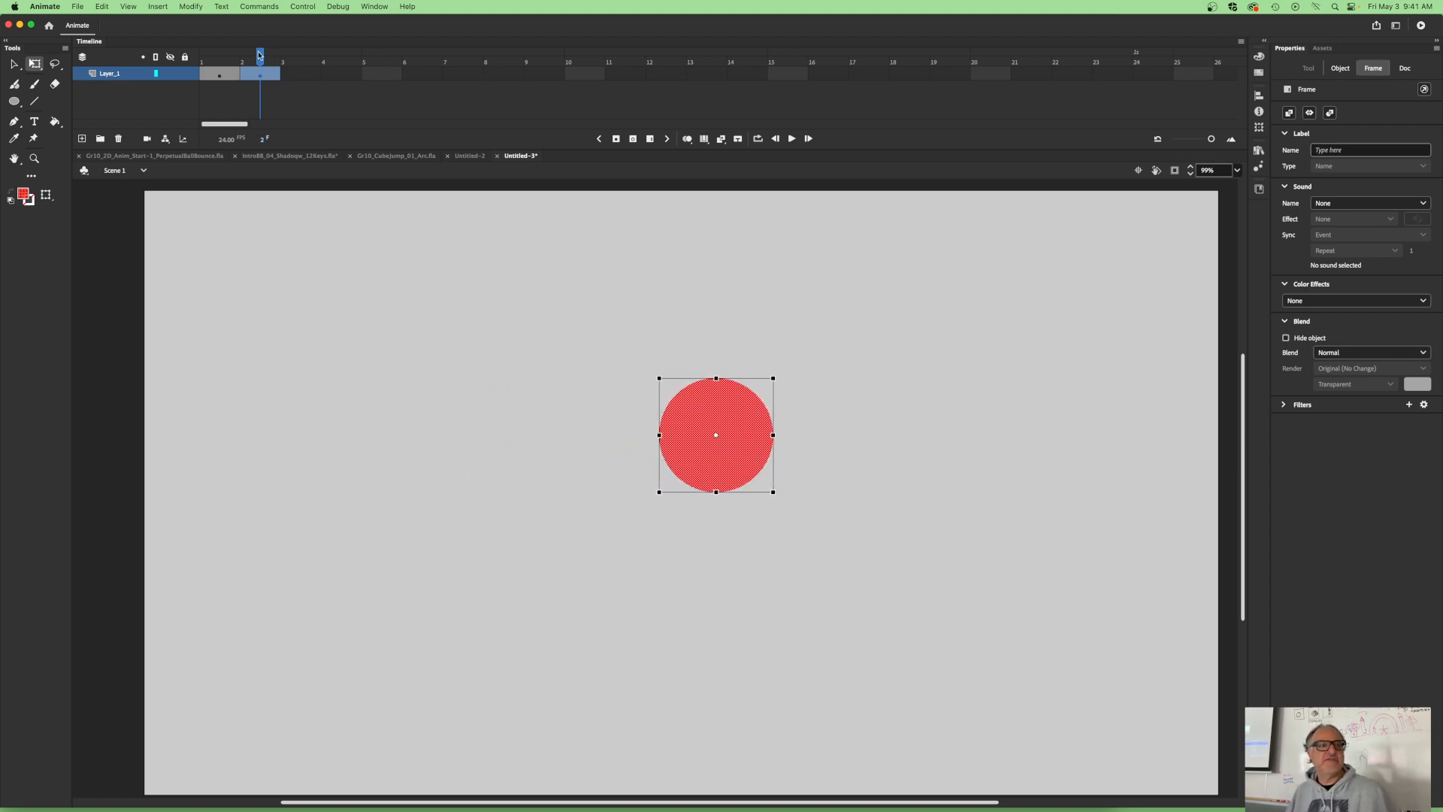
{"action": "left_click", "coordinate": [216, 58]}
{"action": "left_click_drag", "start_coordinate": [213, 55], "coordinate": [257, 72]}
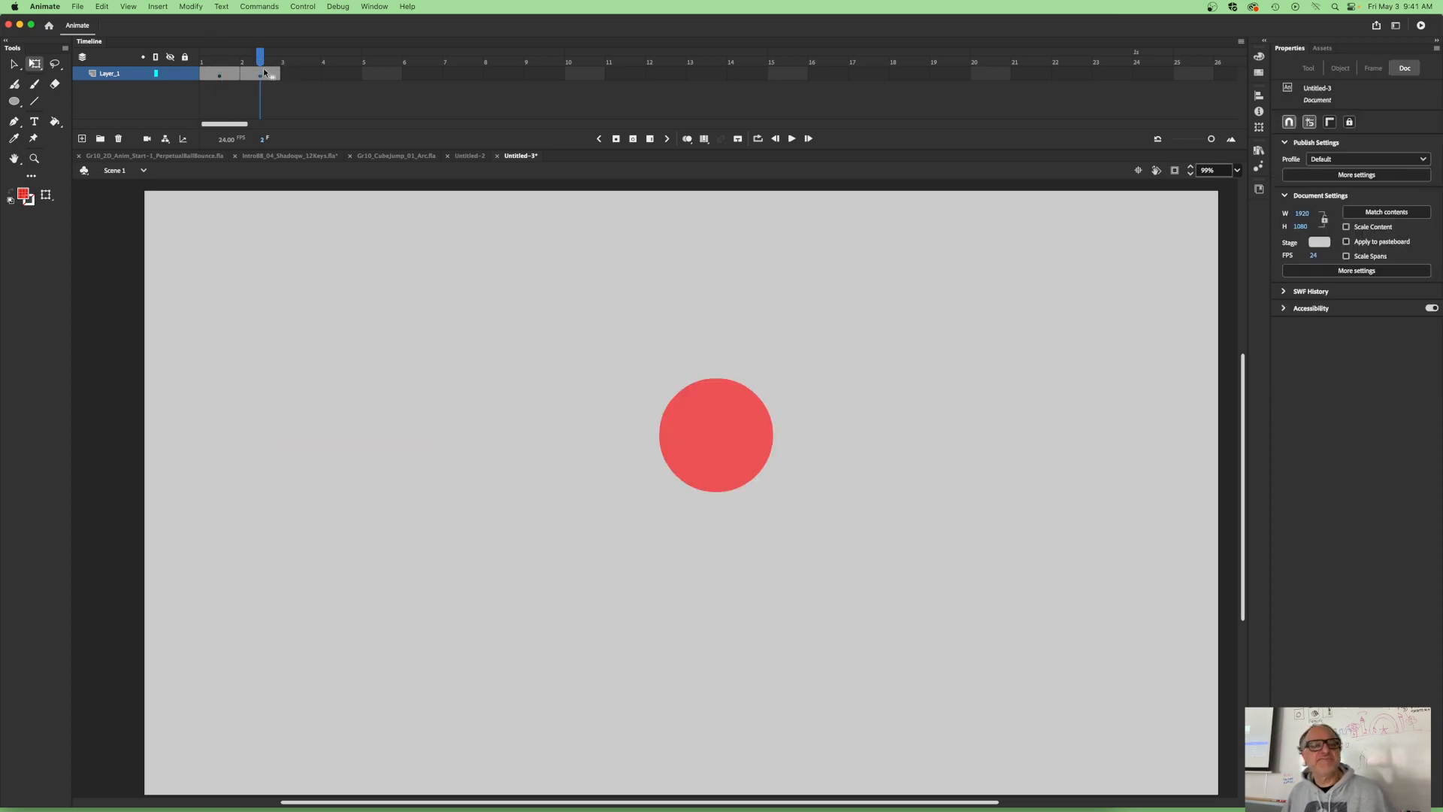
Step: Copy frame 1 of Layer_1, paste it at frame 3, and check the circle's position across the three frames
{"action": "left_click", "coordinate": [217, 75]}
{"action": "right_click", "coordinate": [217, 77]}
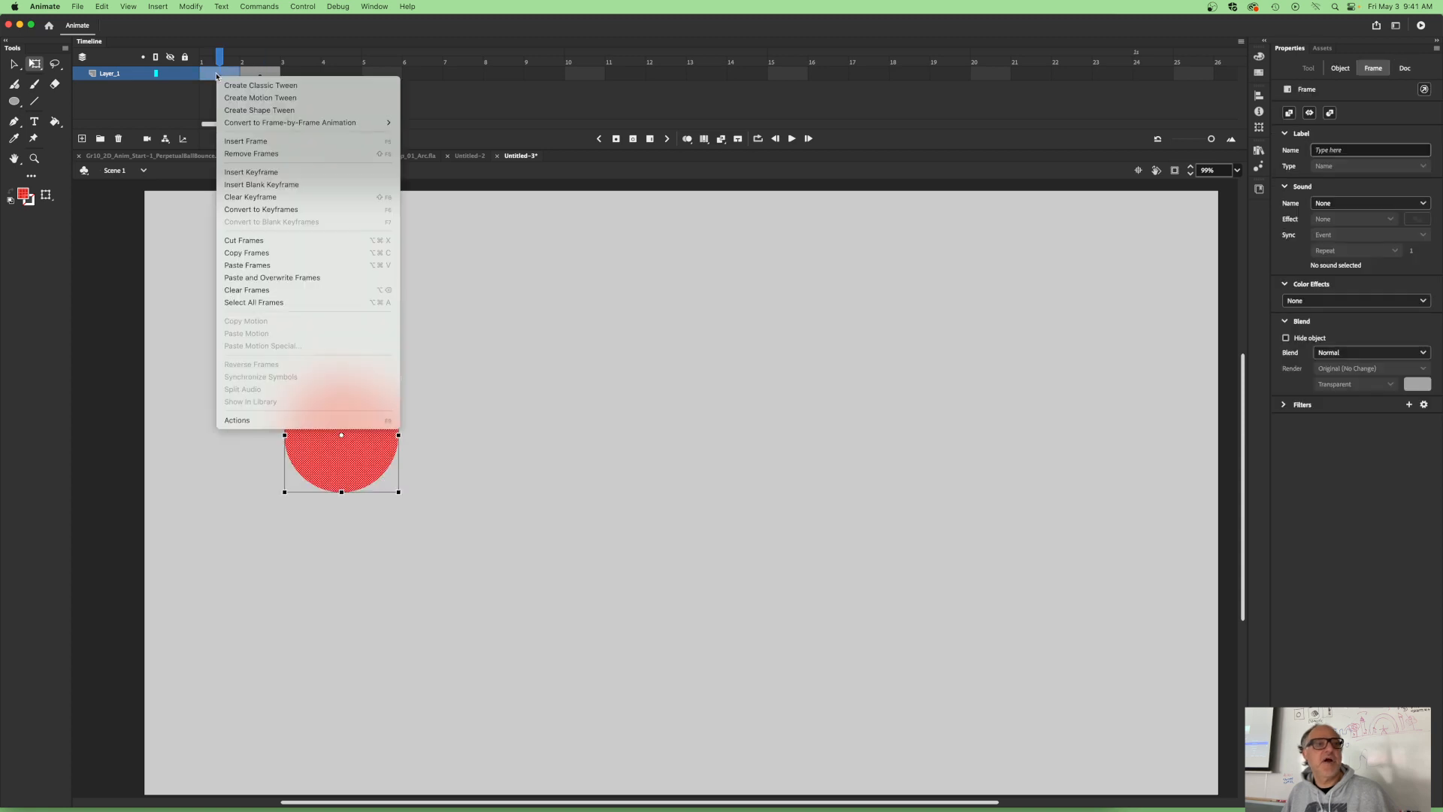
{"action": "left_click", "coordinate": [225, 252]}
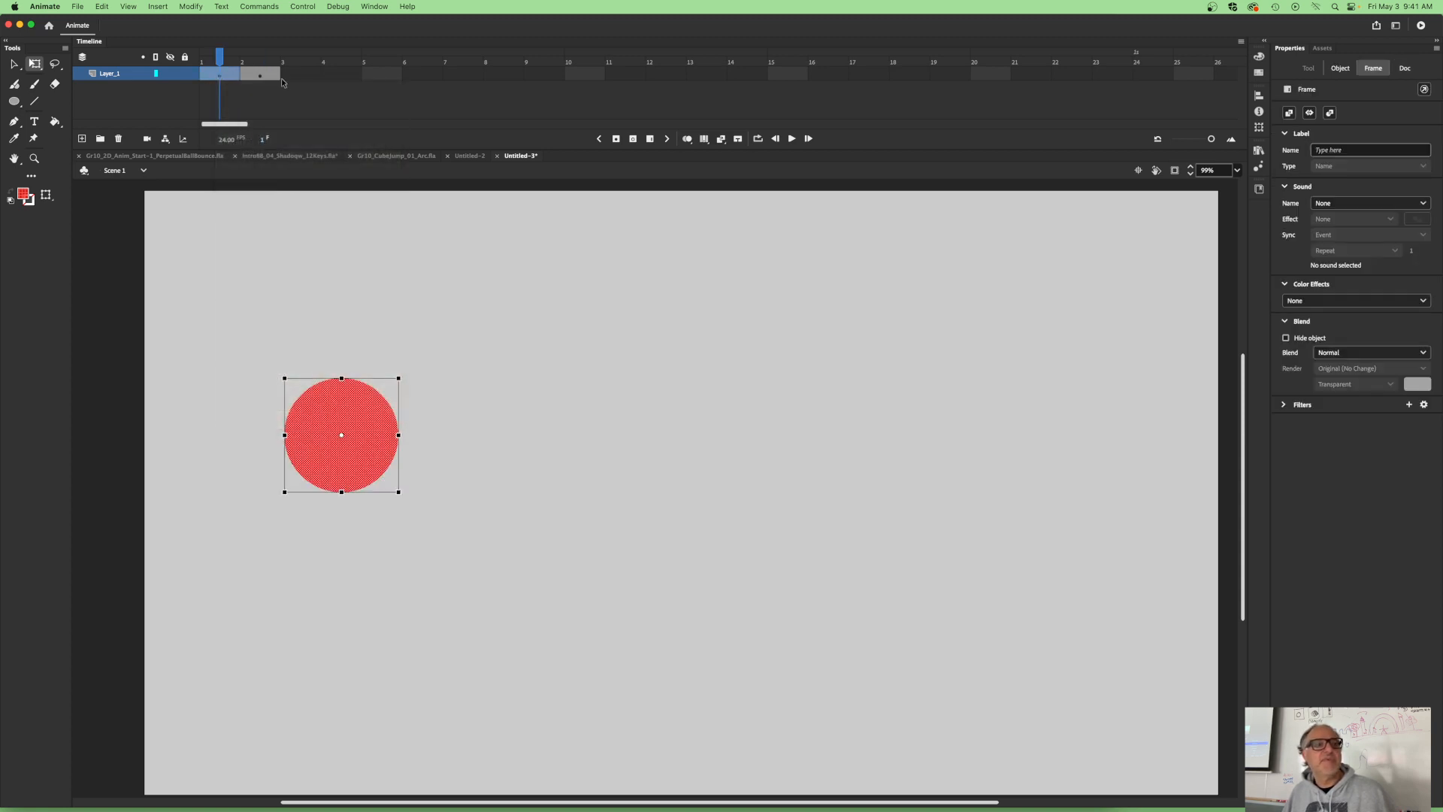
{"action": "left_click", "coordinate": [305, 75]}
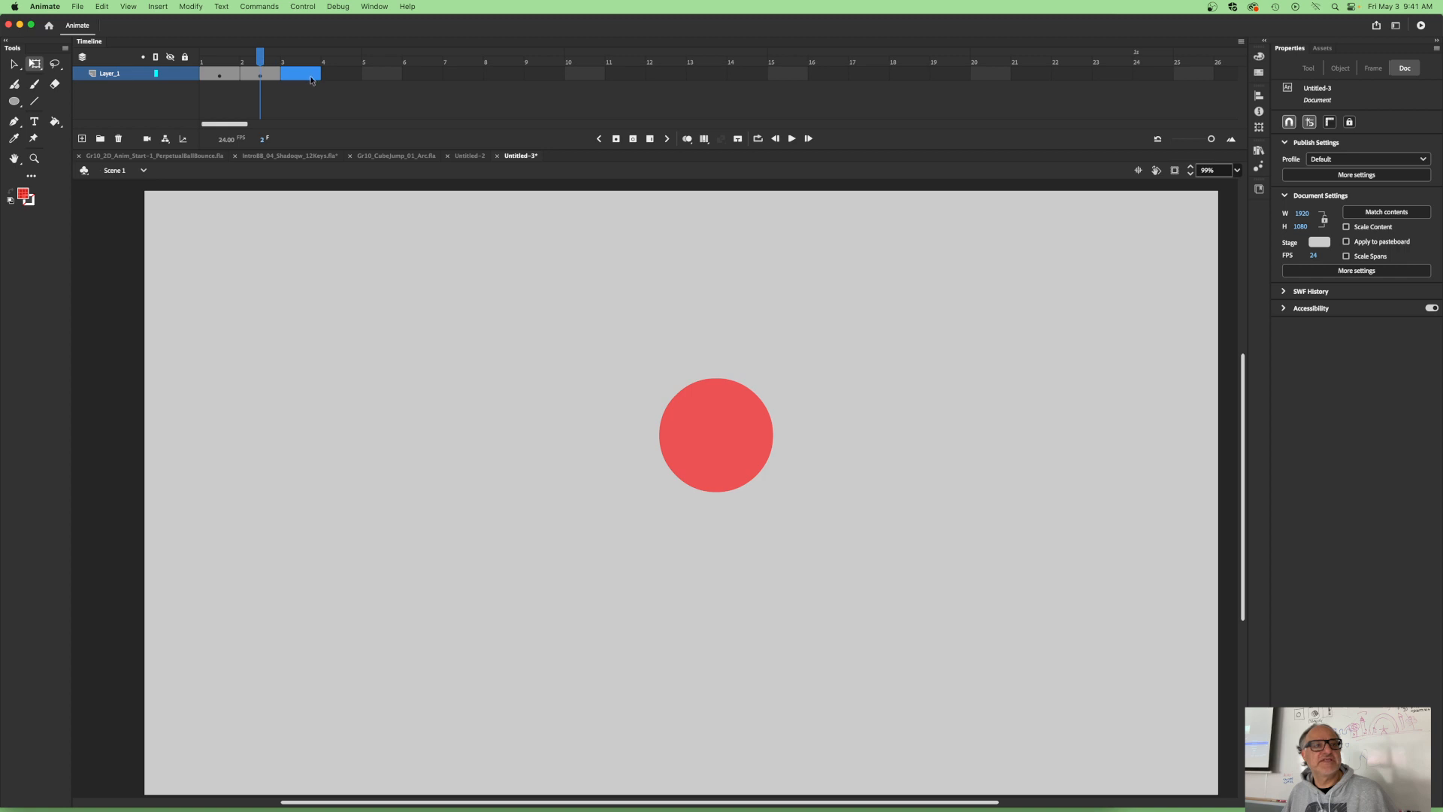
{"action": "right_click", "coordinate": [298, 77]}
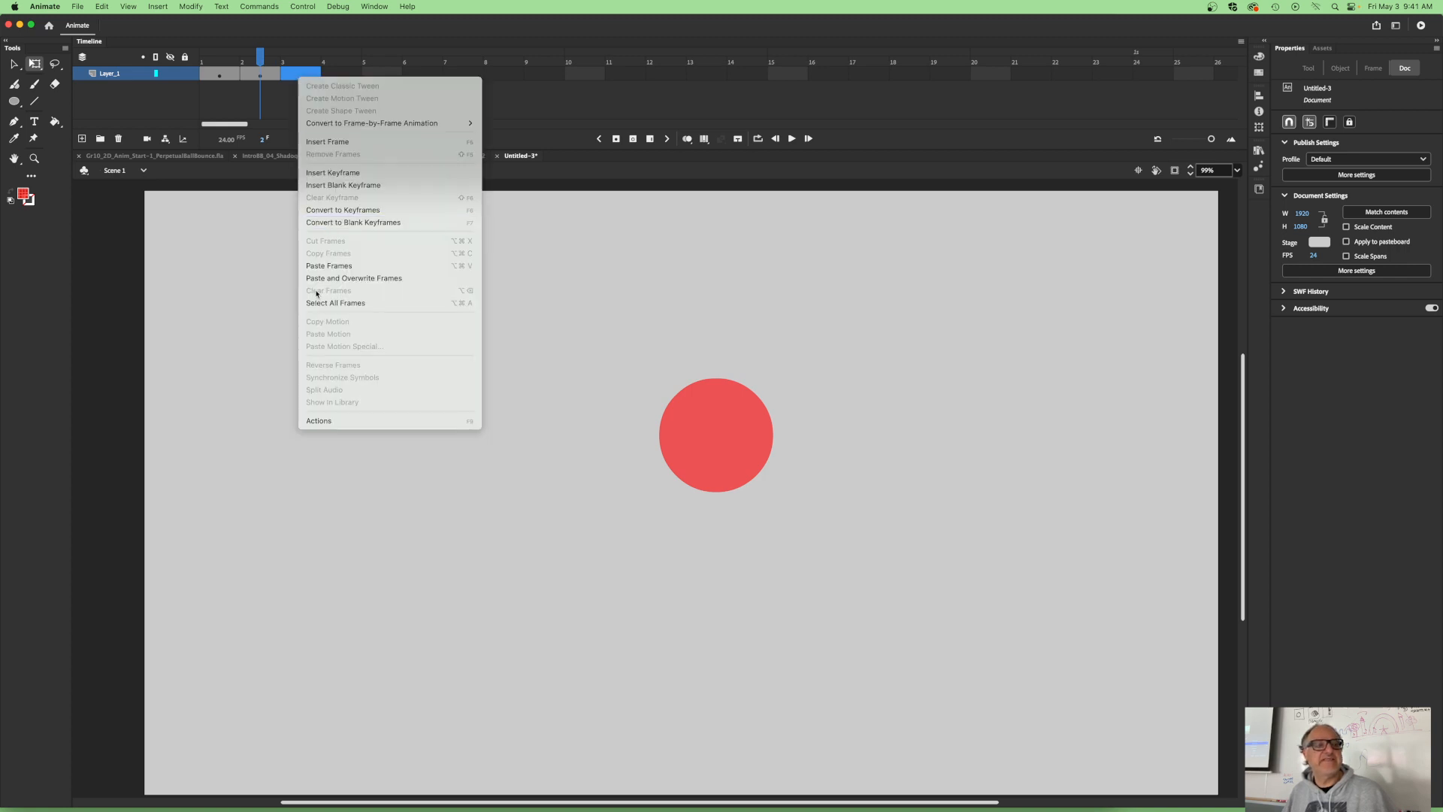
{"action": "left_click", "coordinate": [316, 266]}
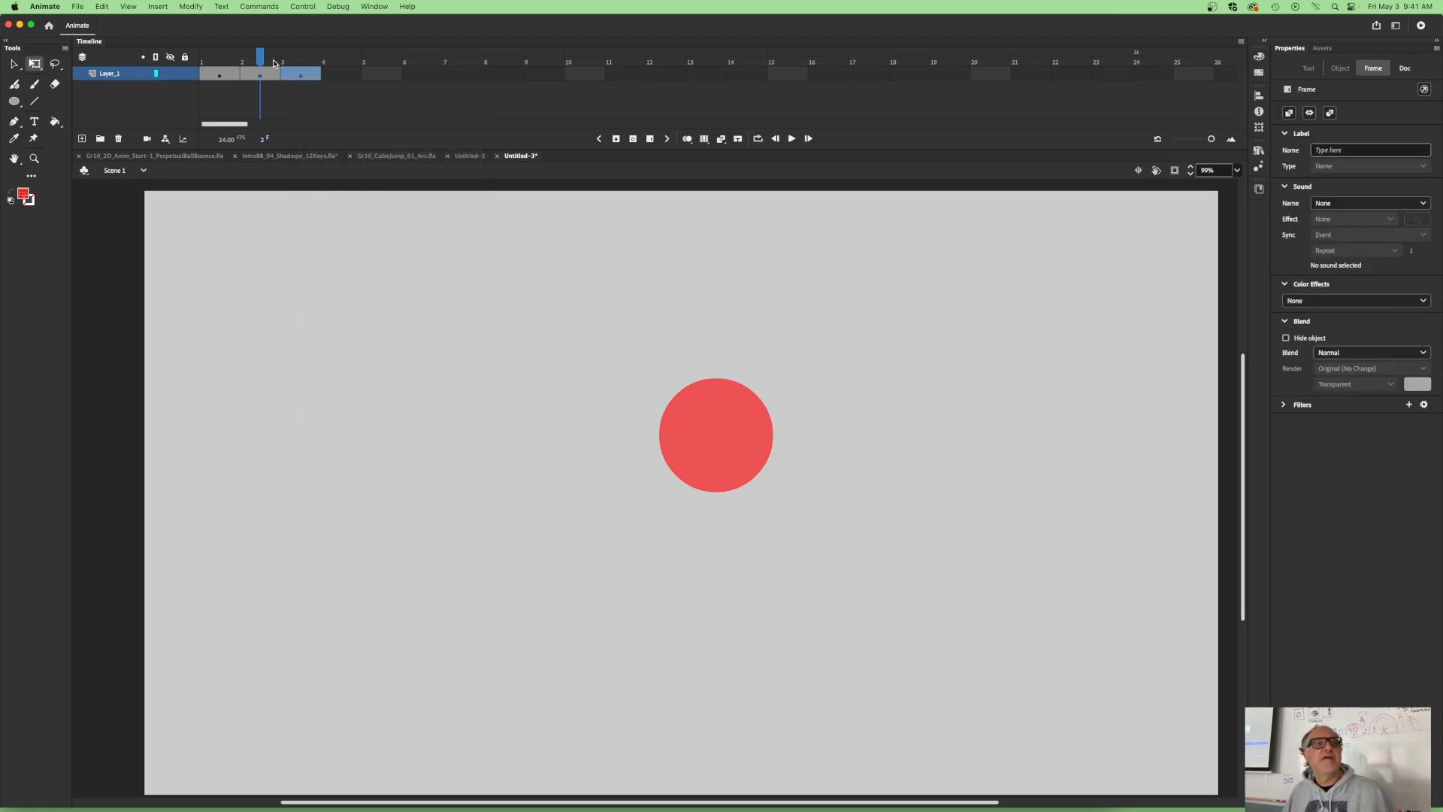
{"action": "left_click_drag", "start_coordinate": [263, 57], "coordinate": [220, 56]}
{"action": "left_click", "coordinate": [211, 81]}
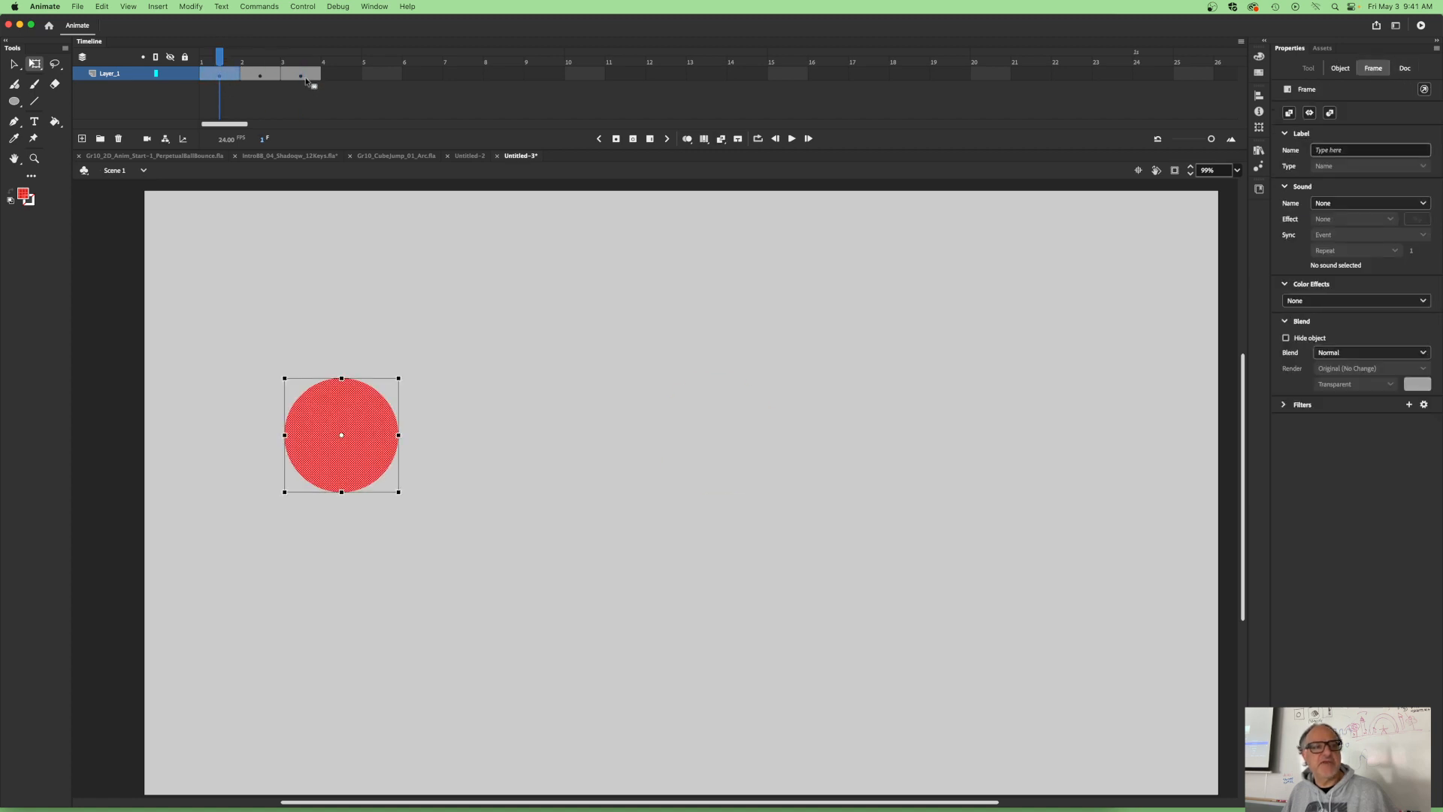
{"action": "left_click", "coordinate": [305, 76]}
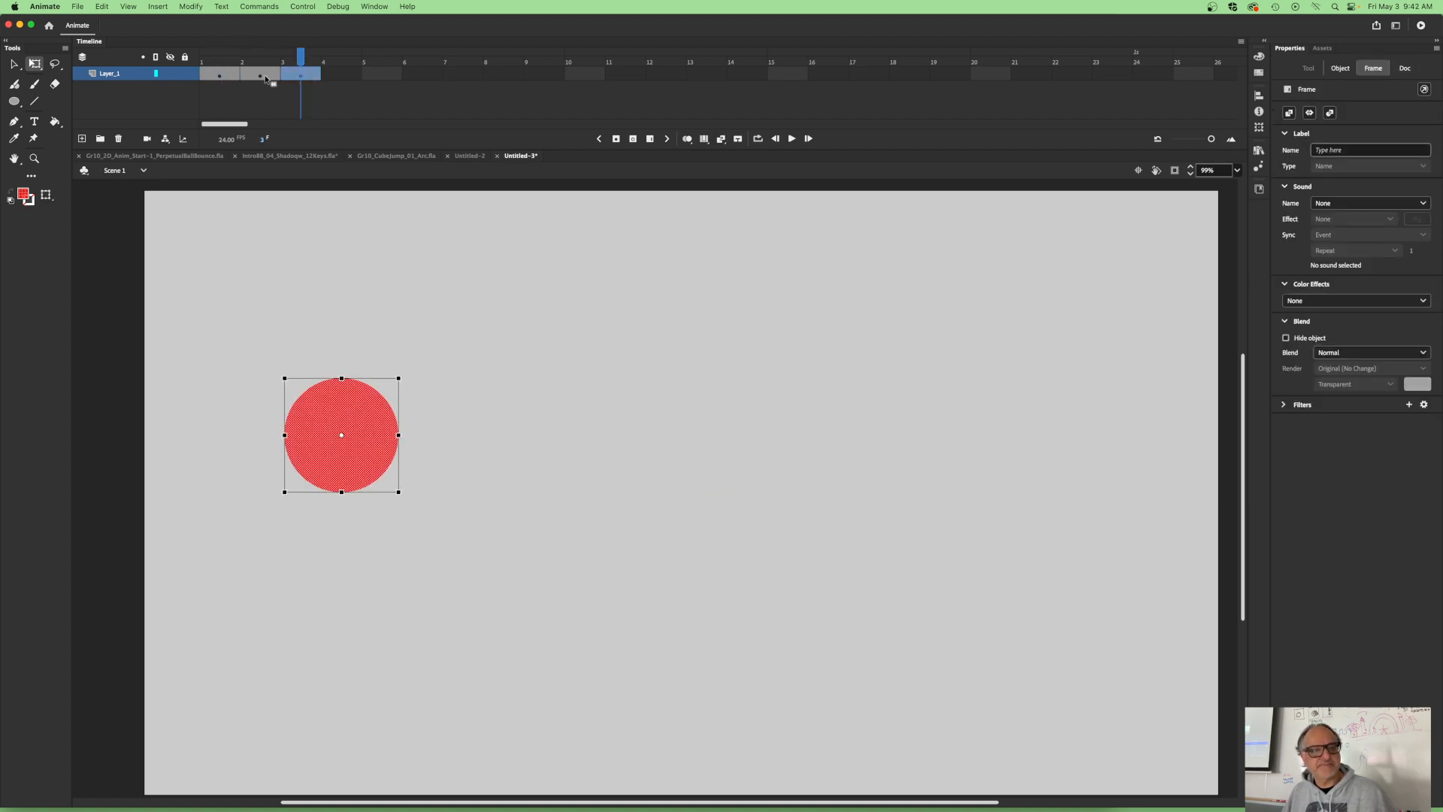
{"action": "left_click", "coordinate": [260, 76]}
{"action": "left_click_drag", "start_coordinate": [259, 59], "coordinate": [228, 85]}
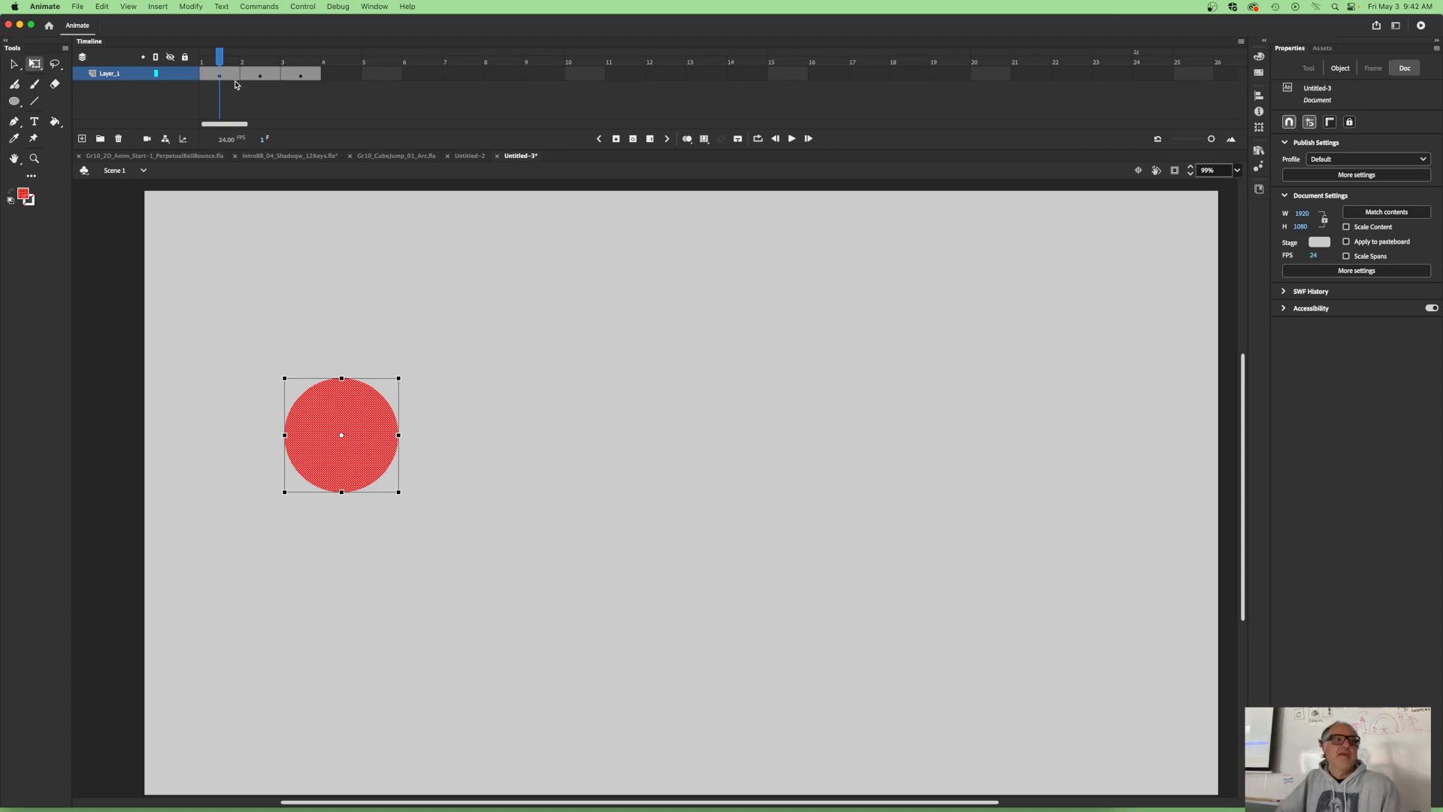
Step: Turn on onion skinning and view the circle from frames 1 and 2
{"action": "left_click", "coordinate": [686, 139]}
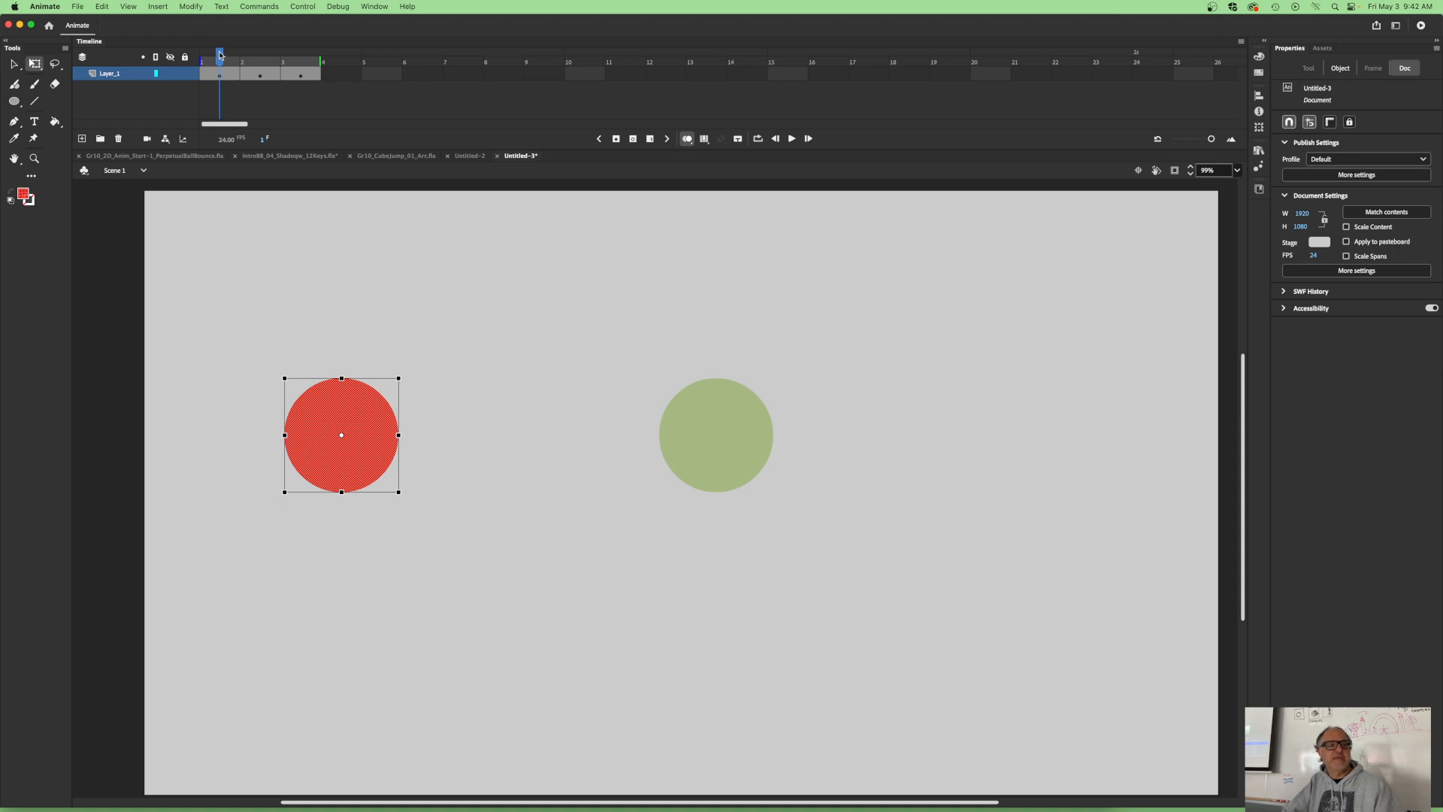
{"action": "left_click_drag", "start_coordinate": [220, 55], "coordinate": [172, 63]}
{"action": "left_click", "coordinate": [223, 75]}
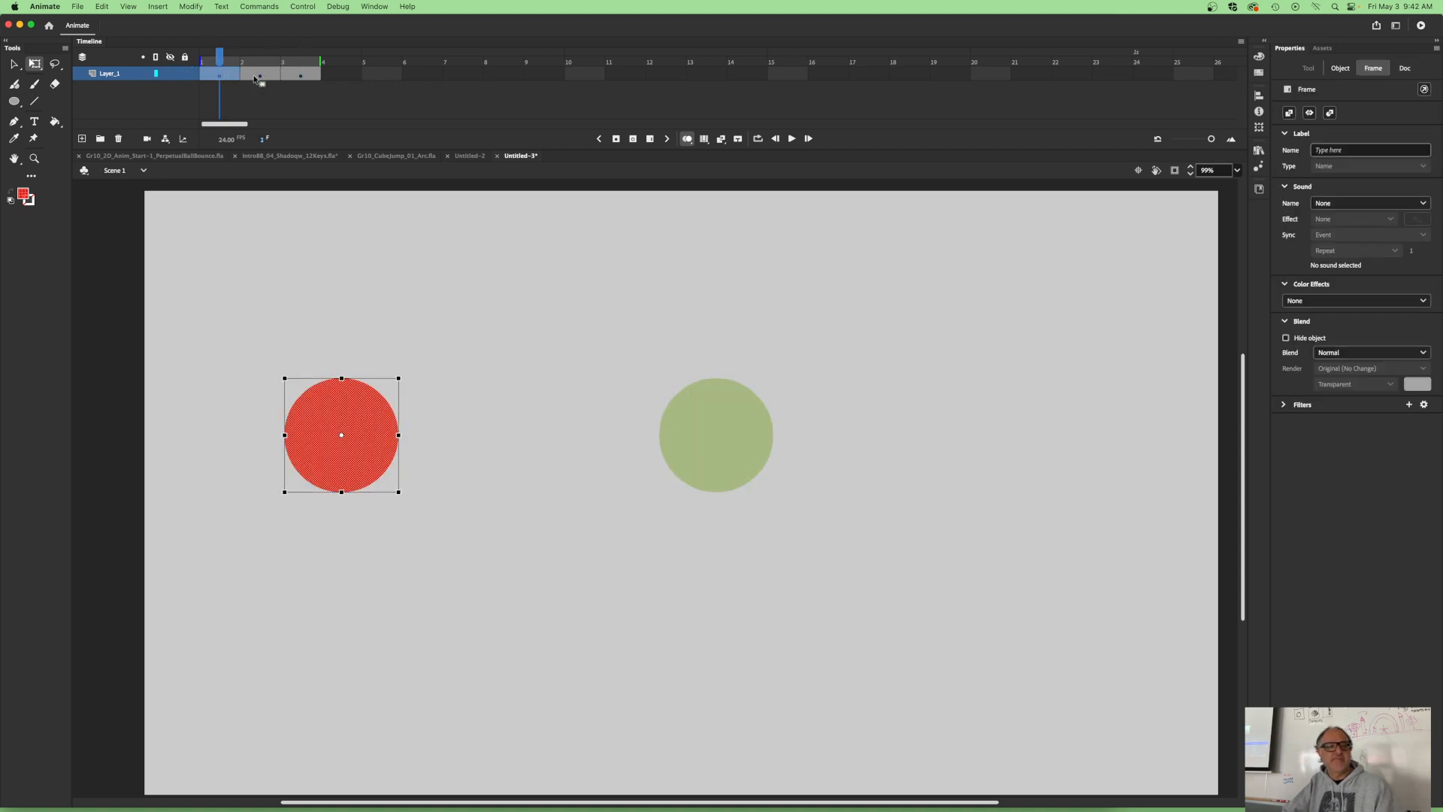
{"action": "left_click", "coordinate": [266, 78]}
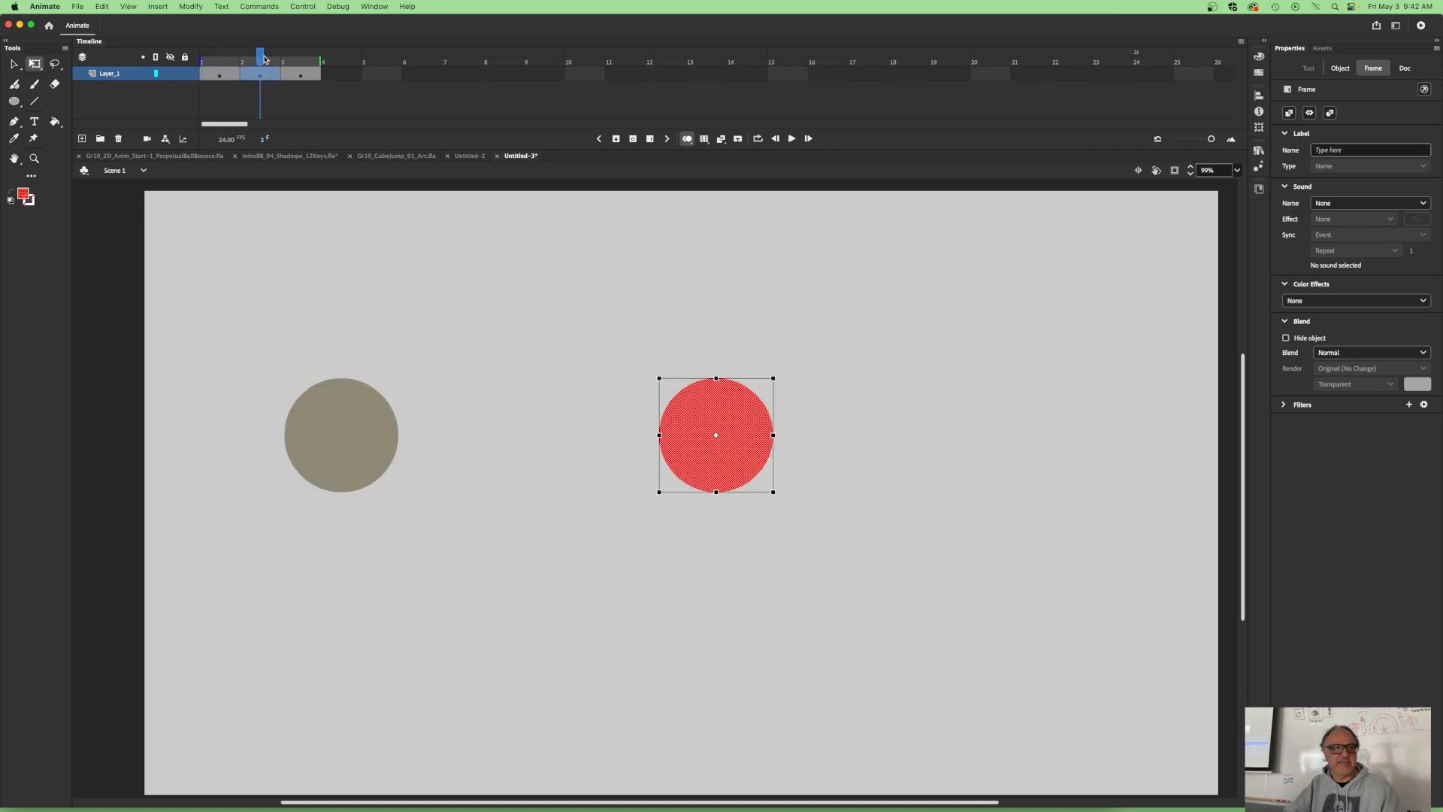
{"action": "mouse_move", "coordinate": [264, 60]}
{"action": "left_mouse_down"}
{"action": "mouse_move", "coordinate": [303, 61]}
{"action": "mouse_move", "coordinate": [222, 62]}
{"action": "mouse_move", "coordinate": [268, 65]}
{"action": "left_mouse_up"}
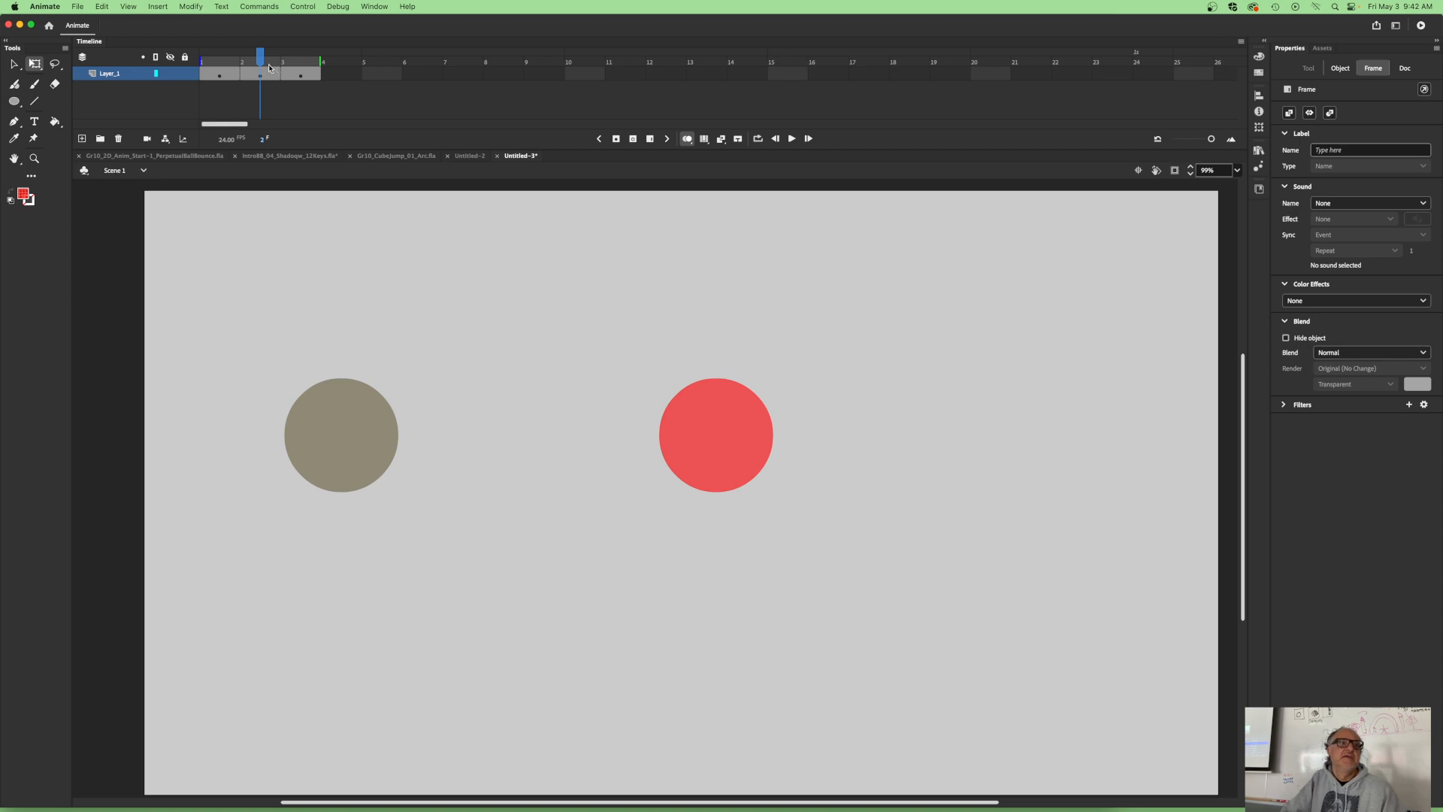
Step: Extend each of the three keyframes on Layer_1 by one frame so each pose lasts two frames, and play the animation
{"action": "left_click", "coordinate": [217, 72]}
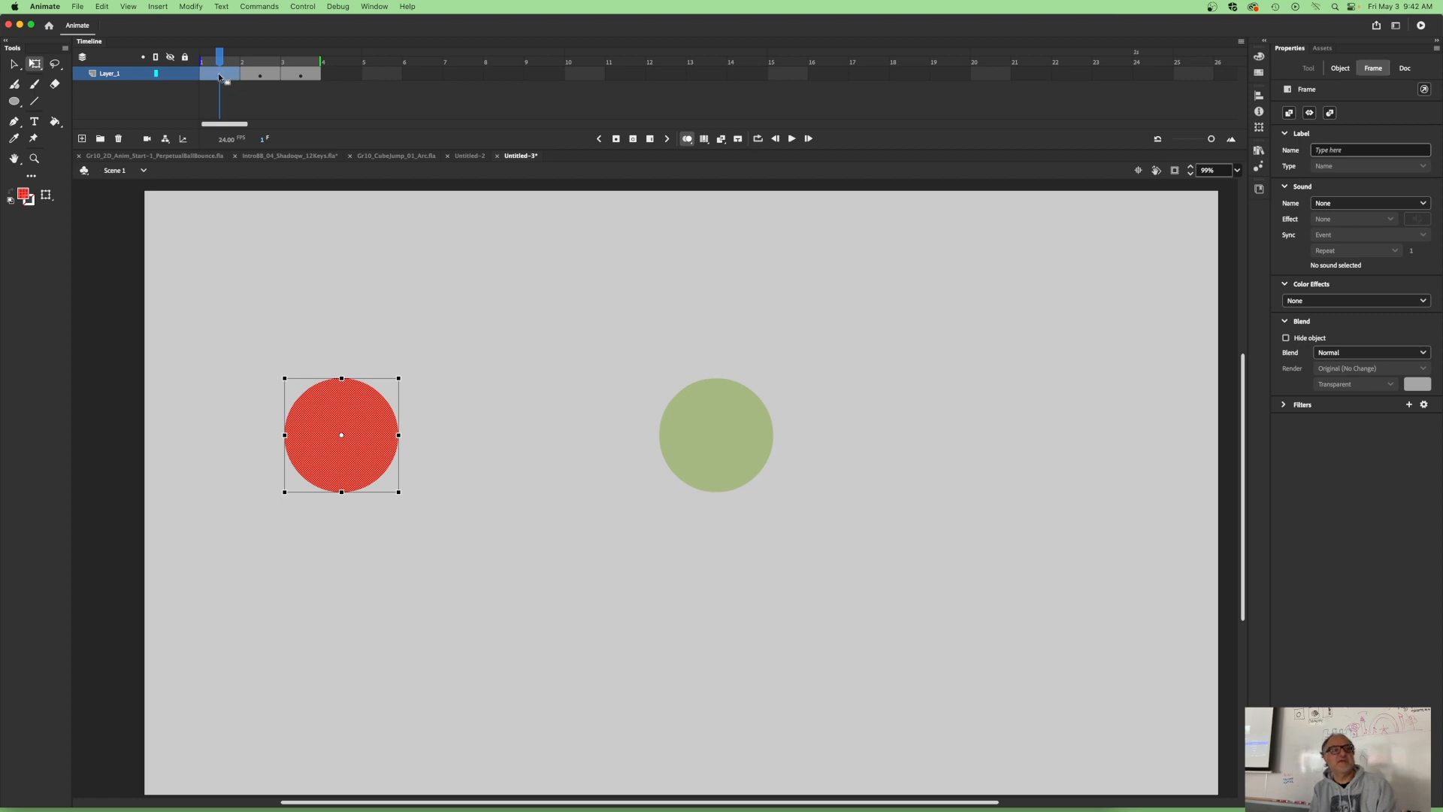
{"action": "left_click", "coordinate": [650, 139]}
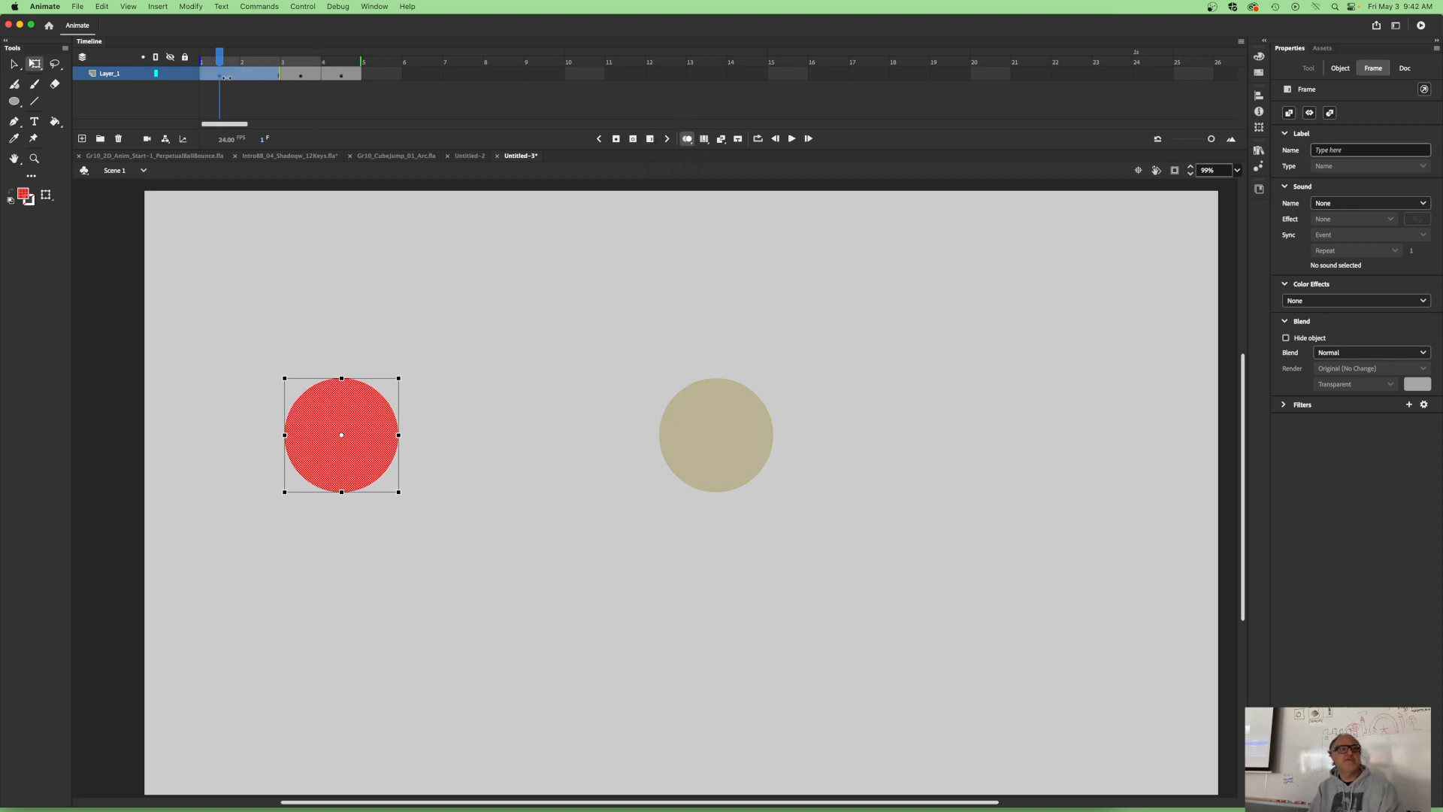
{"action": "left_click", "coordinate": [300, 78]}
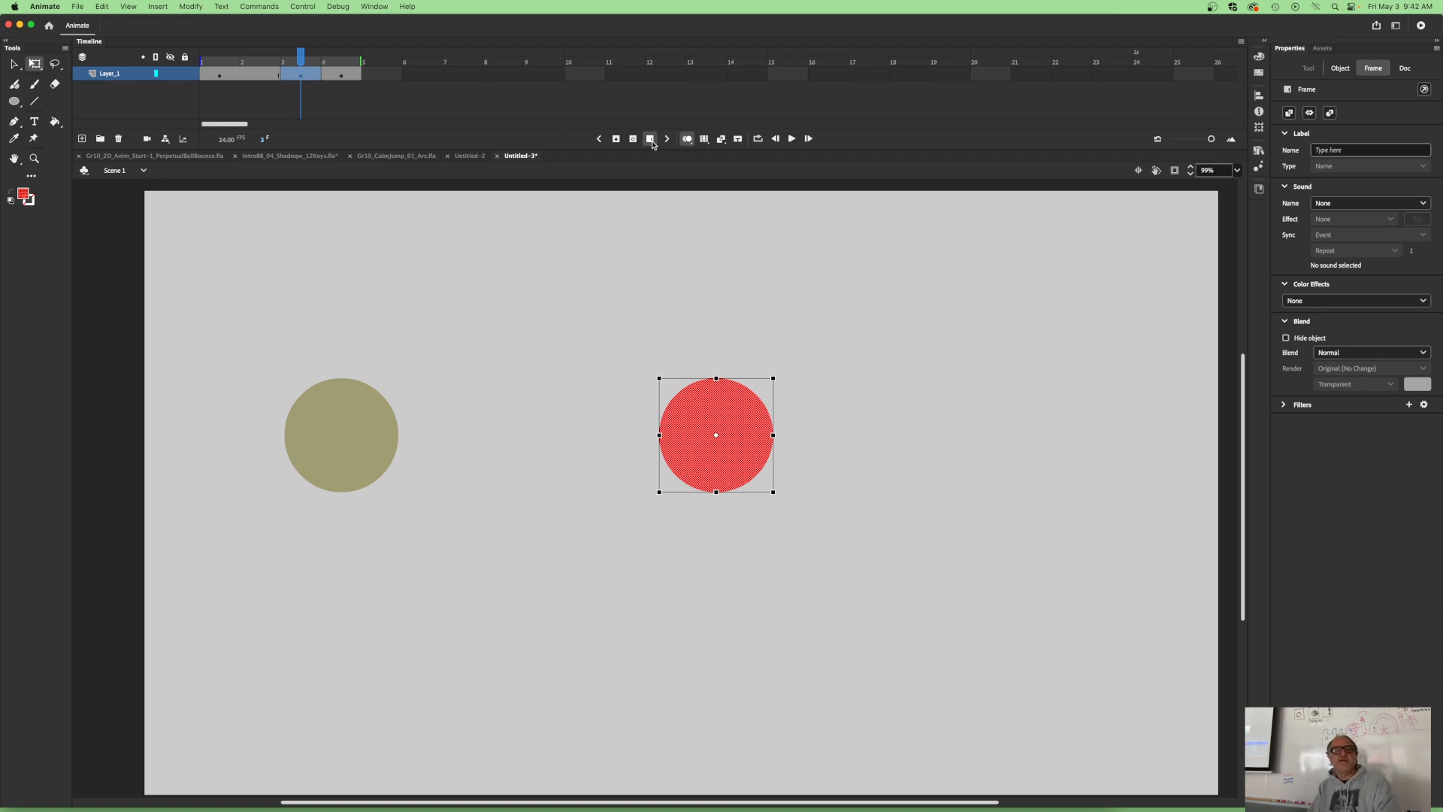
{"action": "left_click", "coordinate": [651, 139]}
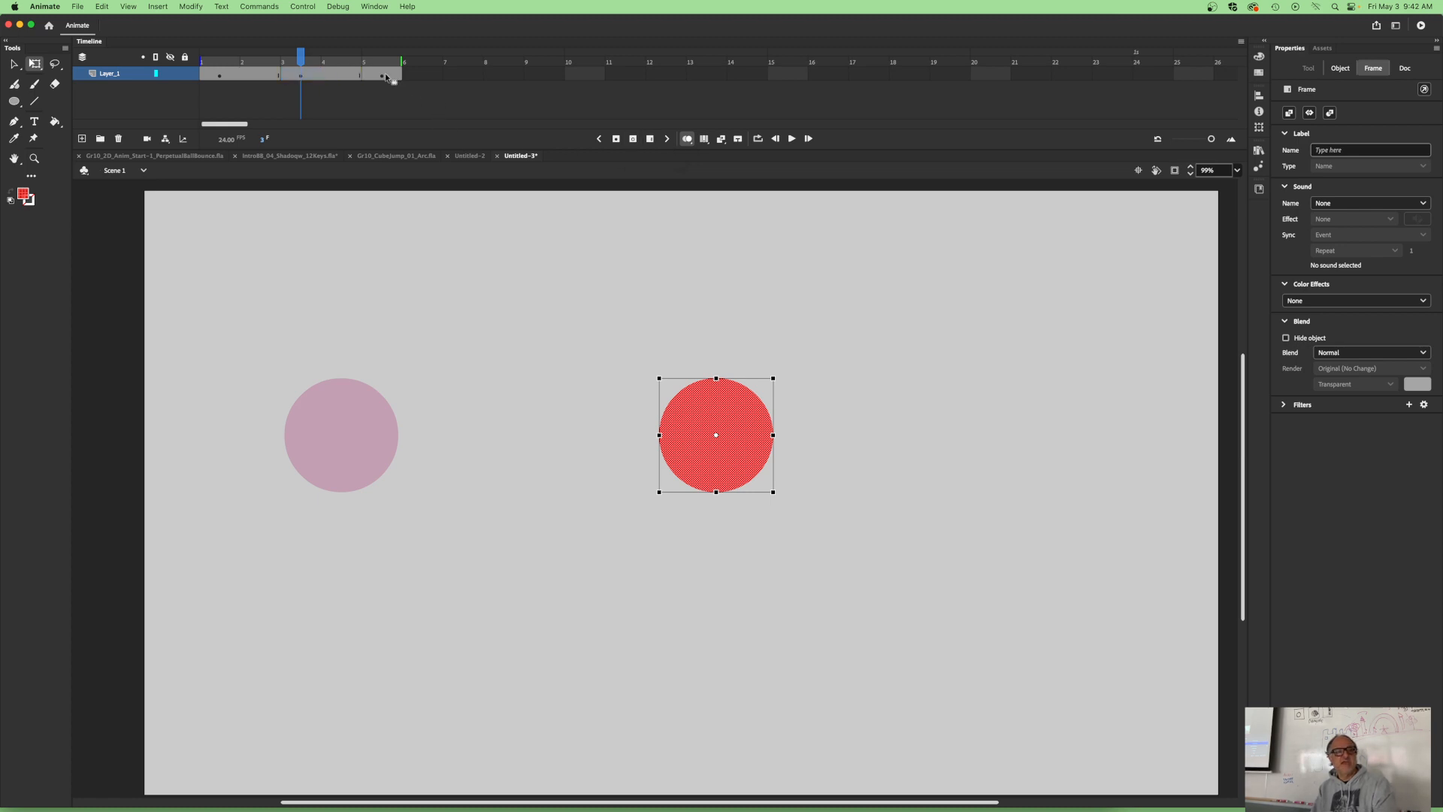
{"action": "left_click", "coordinate": [384, 76]}
{"action": "left_click", "coordinate": [651, 140]}
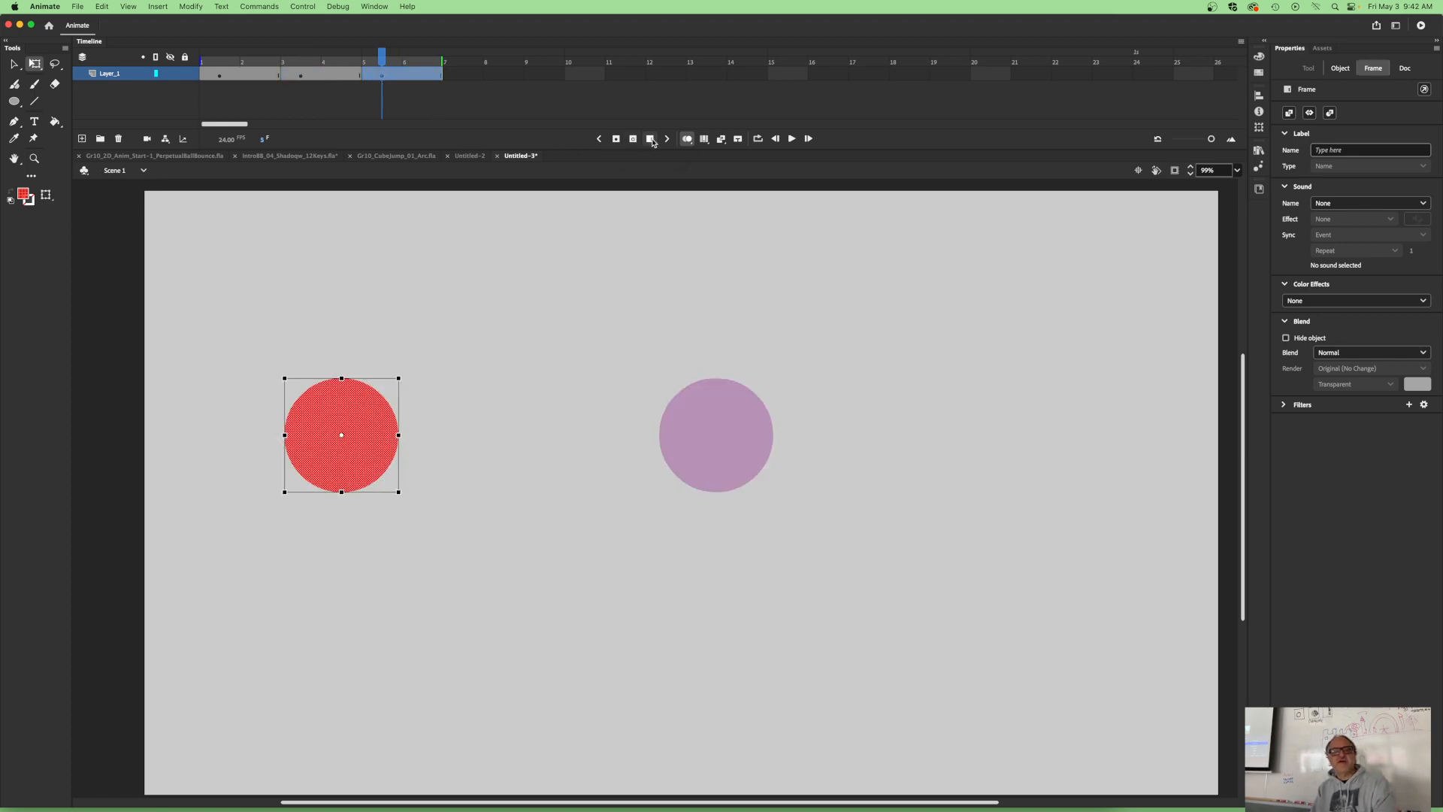
{"action": "left_click_drag", "start_coordinate": [384, 60], "coordinate": [230, 60]}
{"action": "key", "text": "Return"}
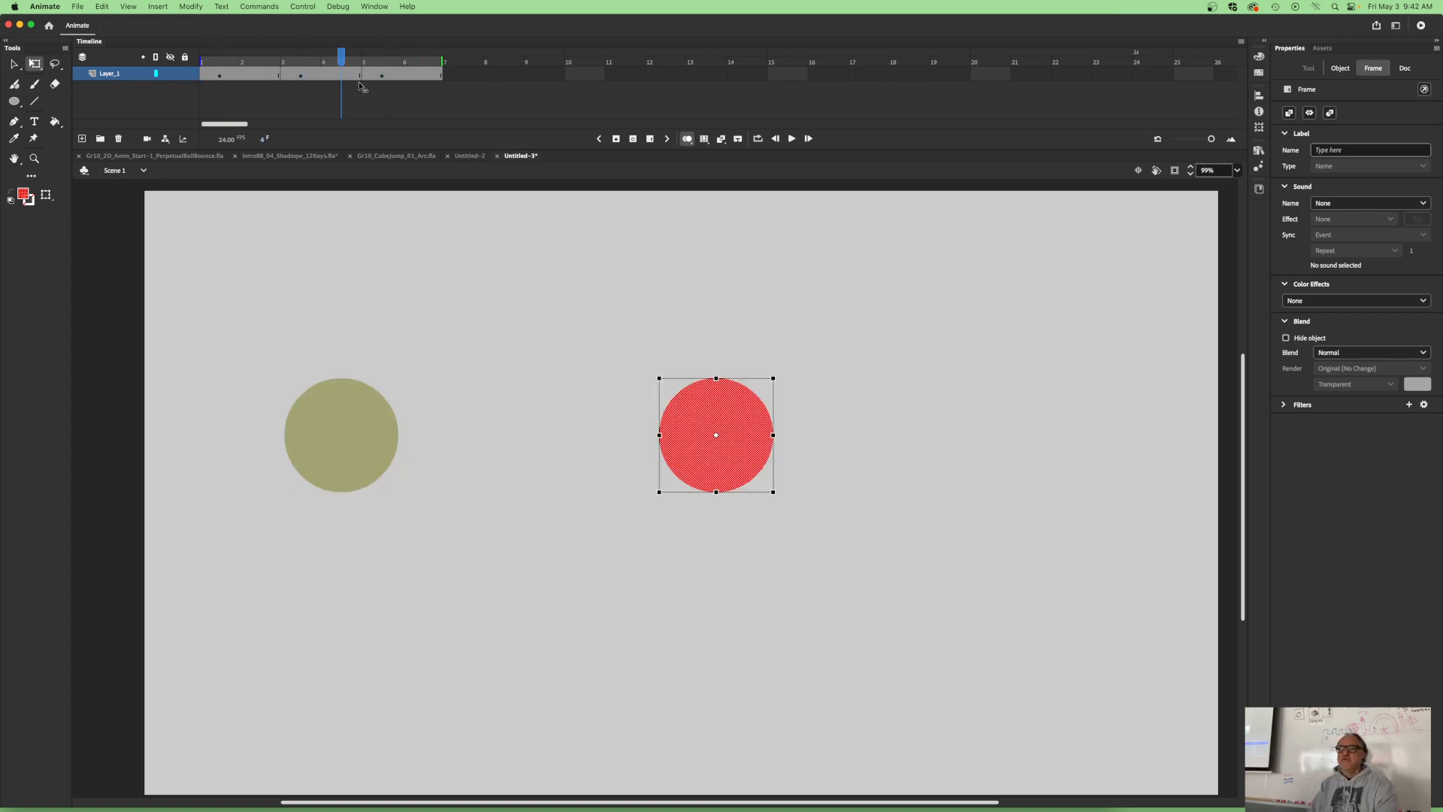
Step: Insert a keyframe at frame 2 of Layer_1 and select its circle on the stage
{"action": "left_click", "coordinate": [213, 76]}
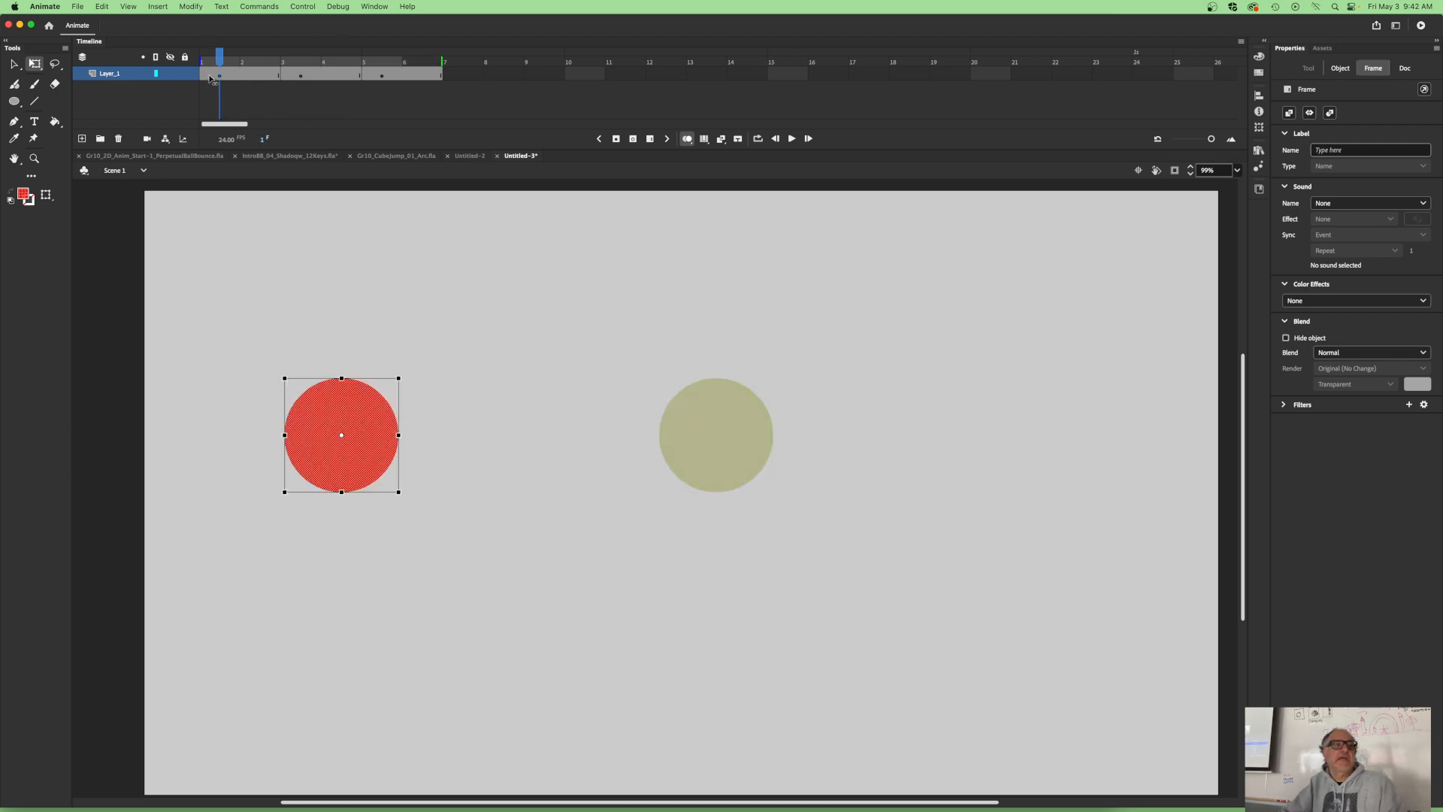
{"action": "left_click", "coordinate": [216, 77]}
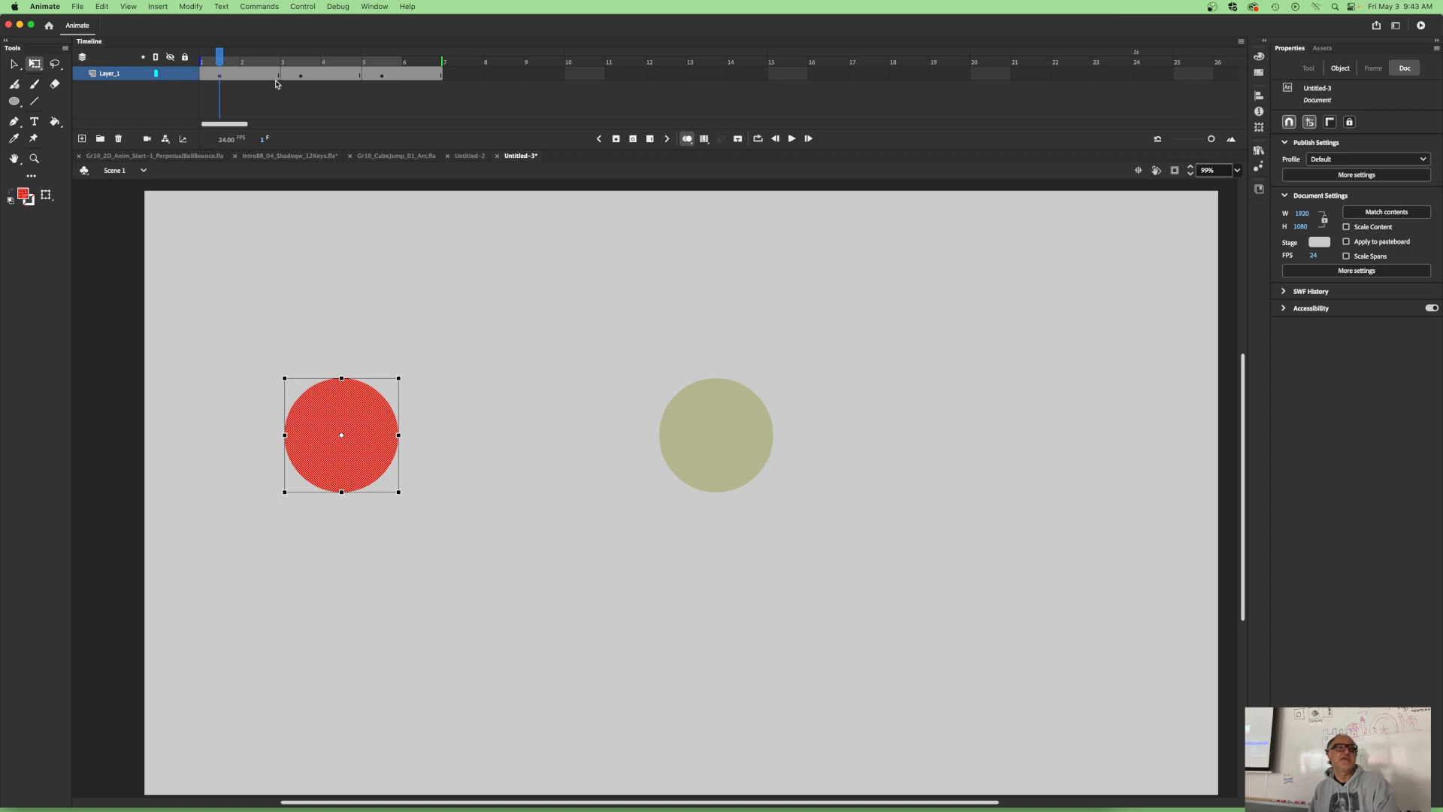
{"action": "left_click", "coordinate": [202, 76]}
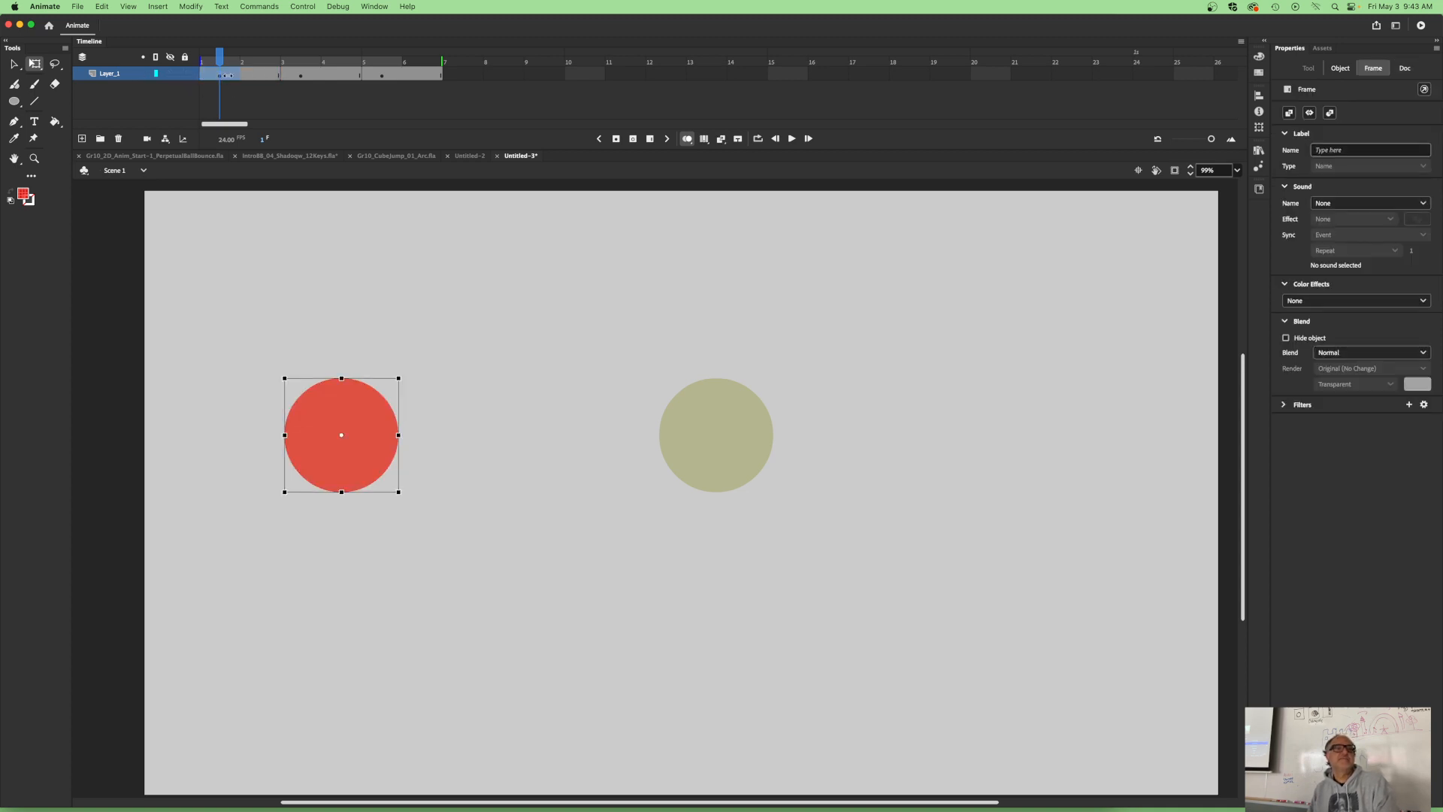
{"action": "left_click", "coordinate": [616, 139]}
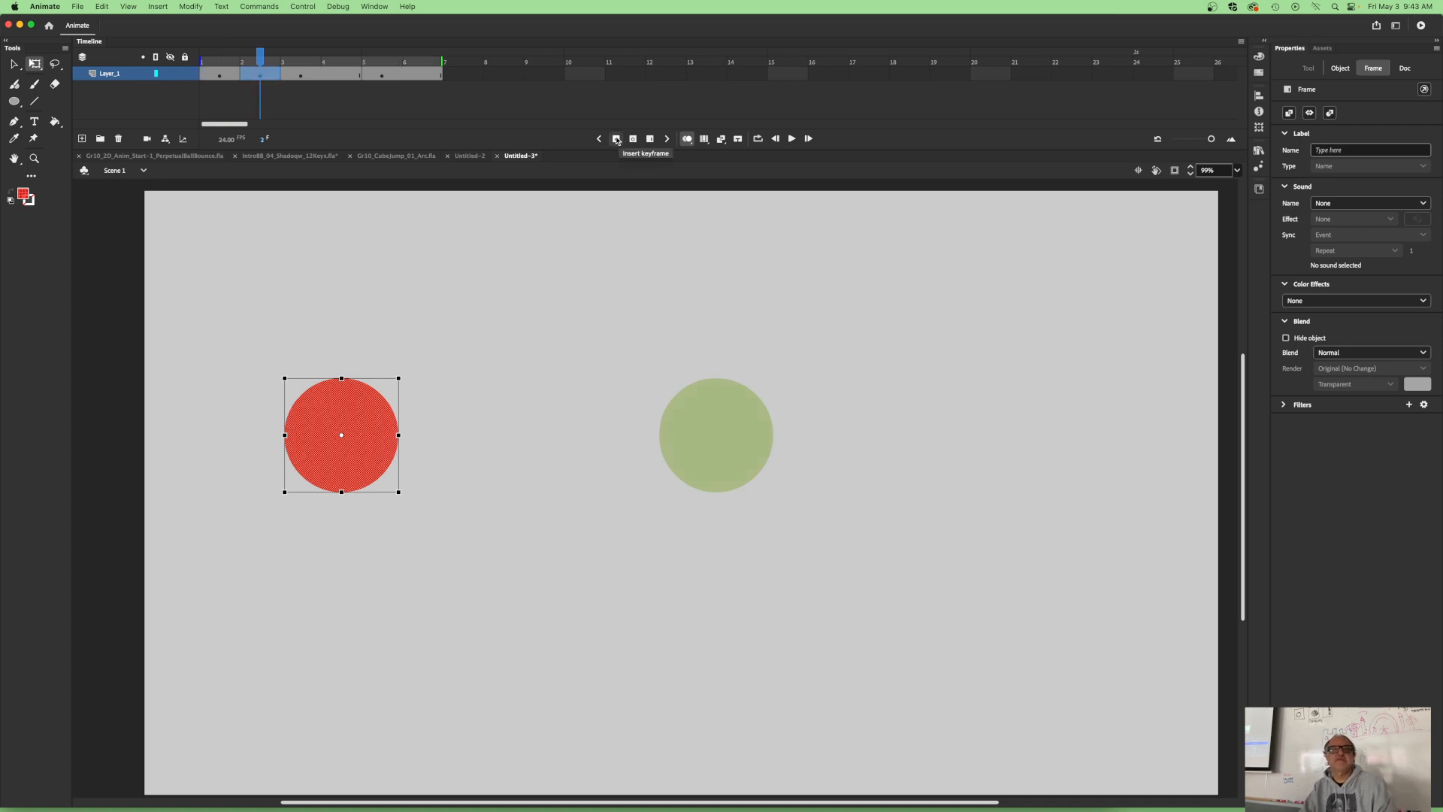
{"action": "left_click", "coordinate": [360, 460]}
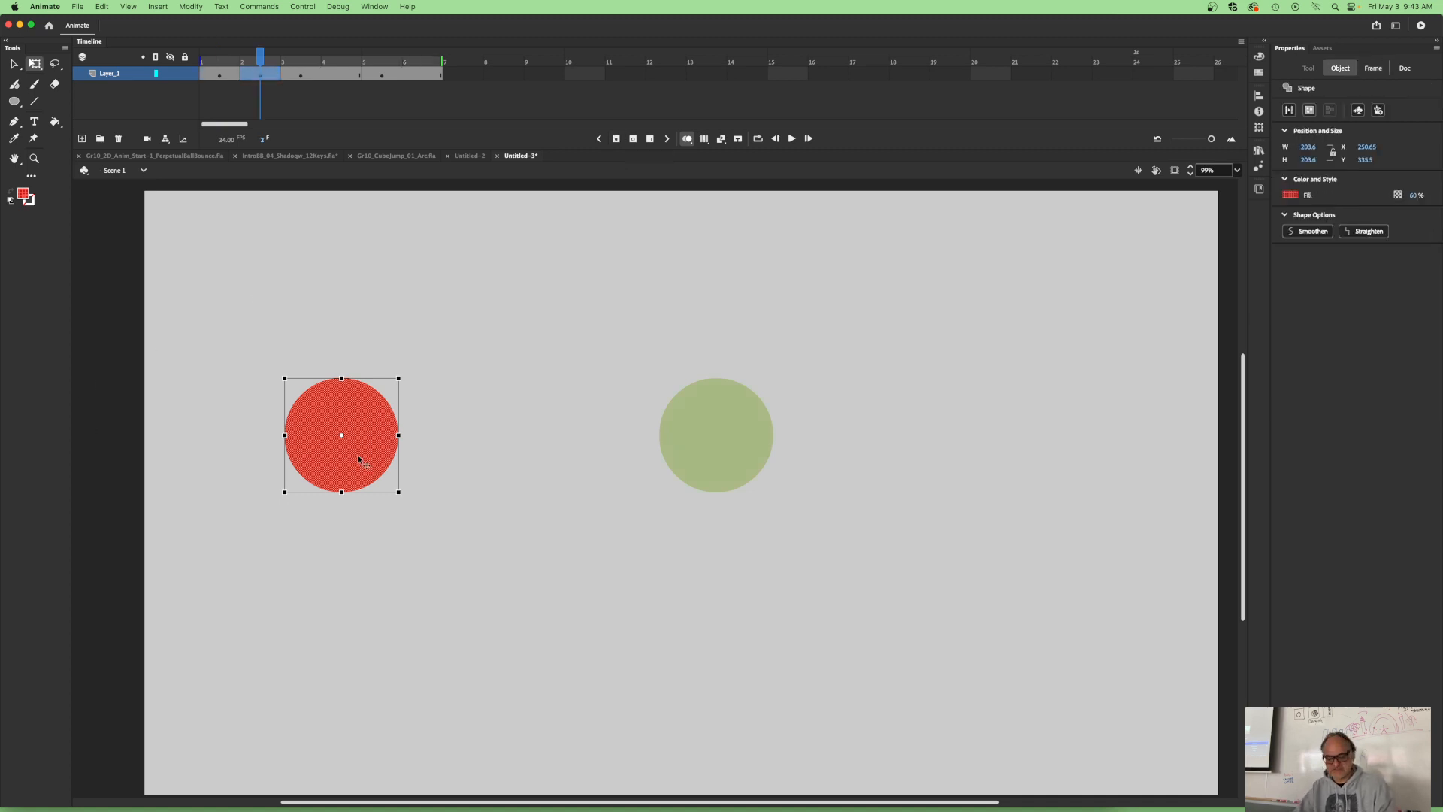
Step: Nudge the circle at frame 2 of Layer_1 40 px to the right
{"action": "key", "text": "shift+Right"}
{"action": "key", "text": "shift+Right"}
{"action": "key", "text": "shift+Right"}
{"action": "key", "text": "shift+Right"}
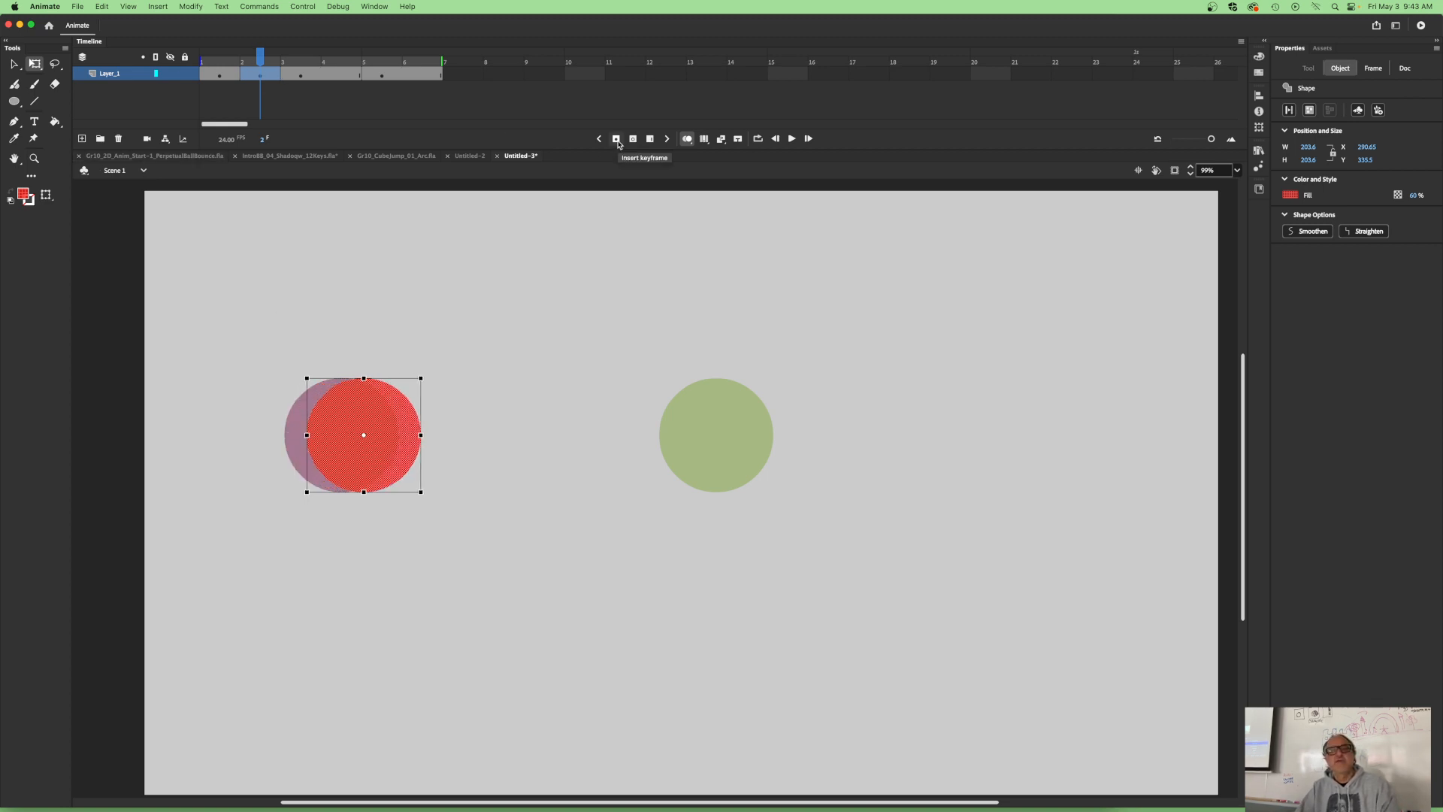
{"action": "key", "text": "period"}
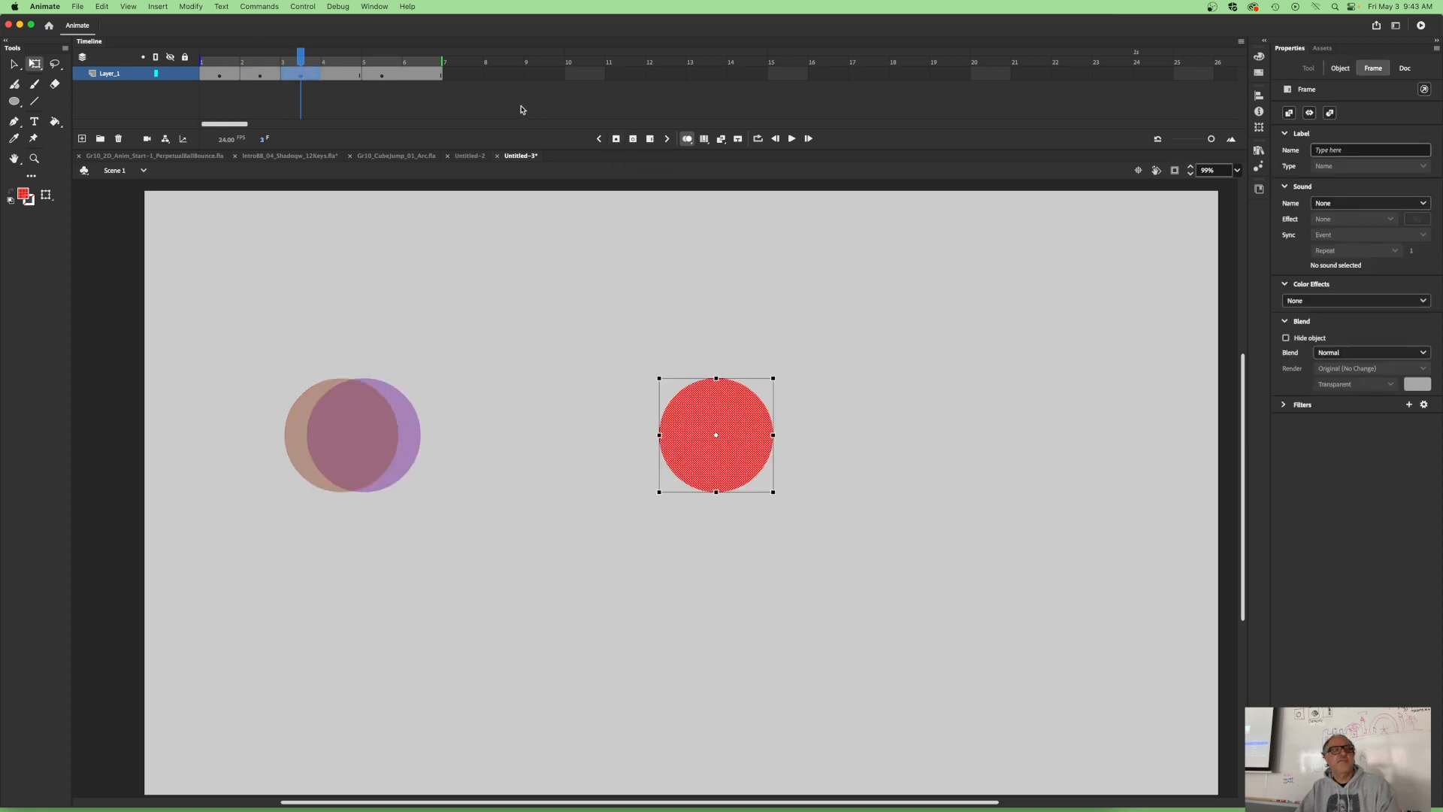
Step: Try to insert another keyframe from the existing keyframe at frame 2 of Layer_1
{"action": "left_click", "coordinate": [259, 75]}
{"action": "left_click", "coordinate": [293, 75]}
{"action": "left_click", "coordinate": [262, 74]}
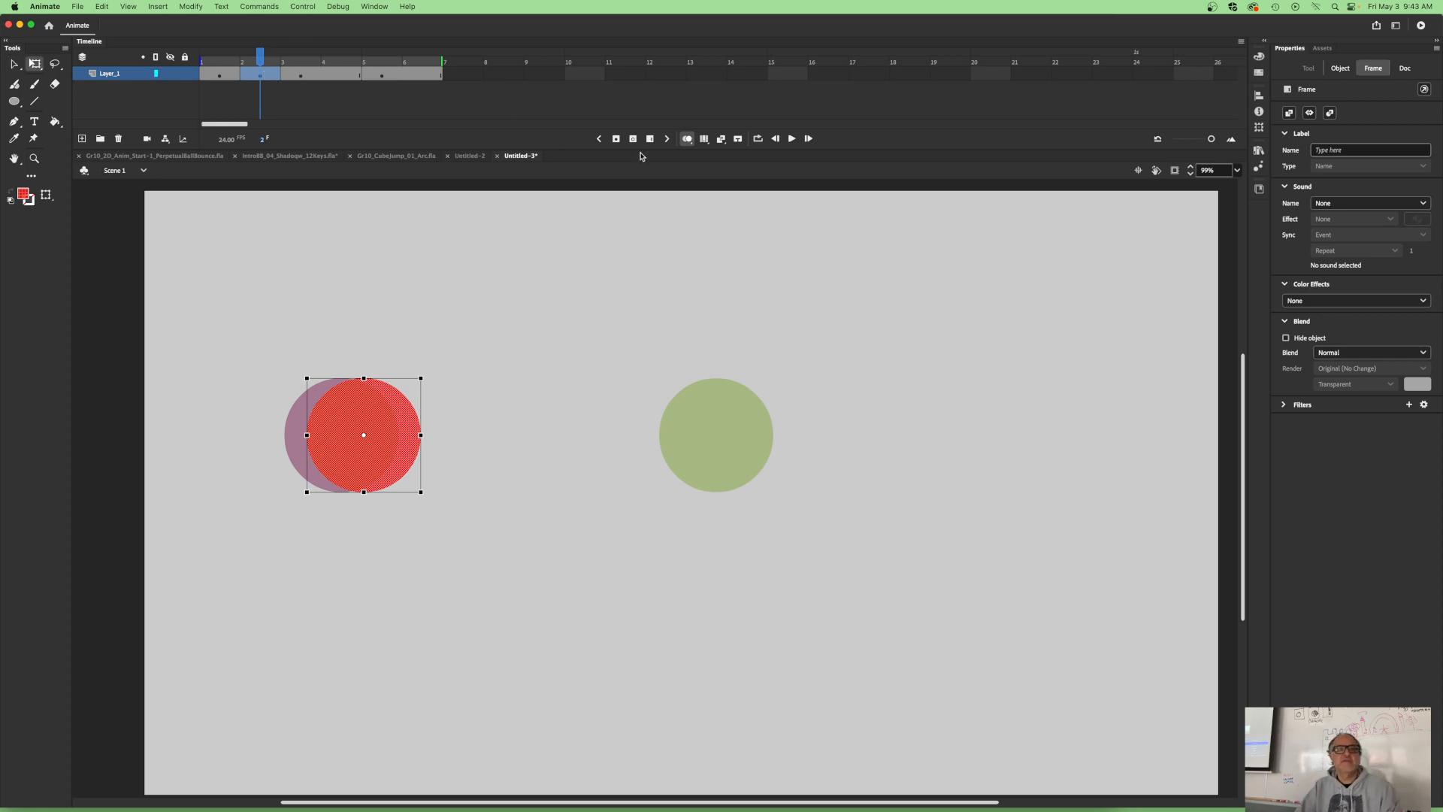
{"action": "left_click", "coordinate": [616, 139]}
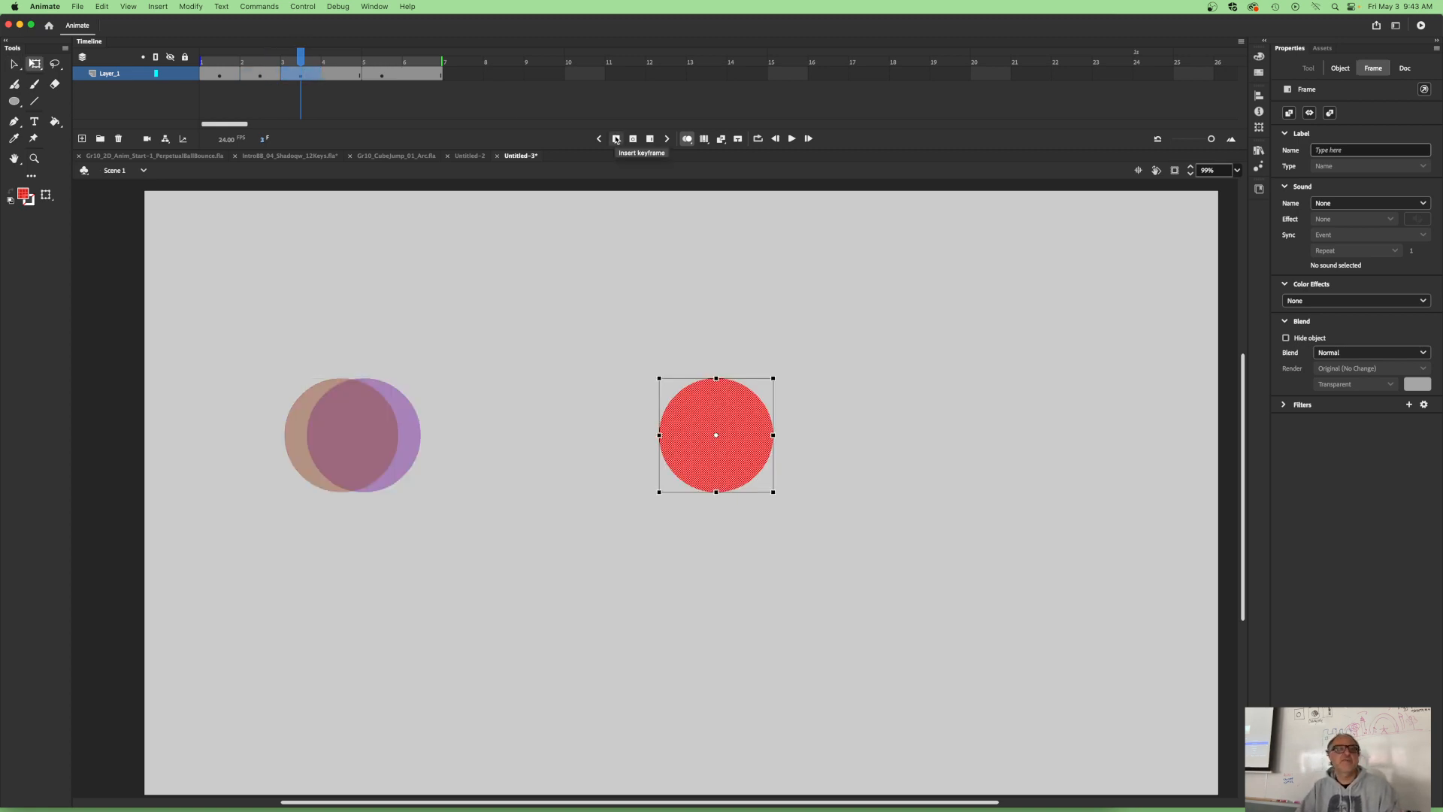
{"action": "left_click", "coordinate": [260, 75]}
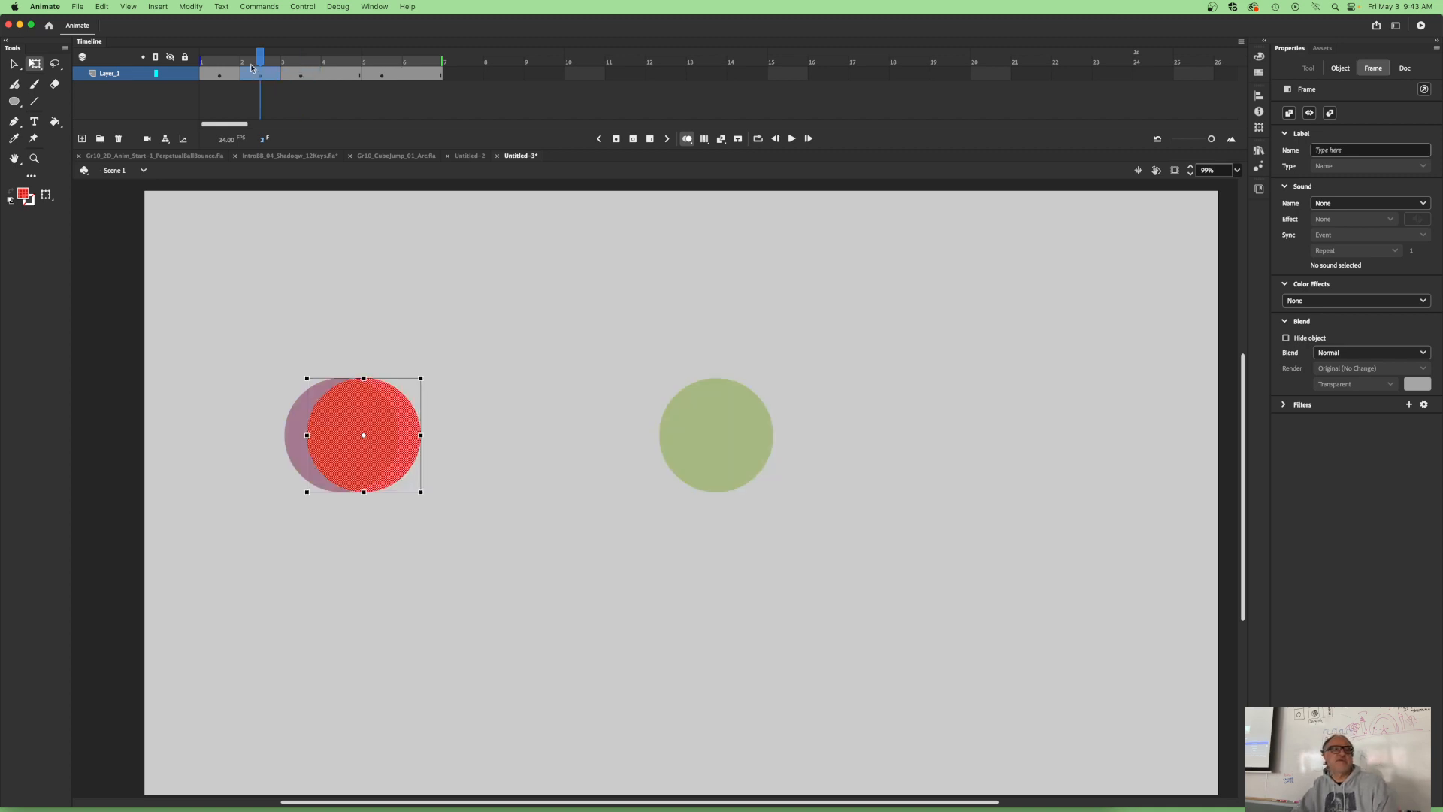
{"action": "right_click", "coordinate": [267, 77]}
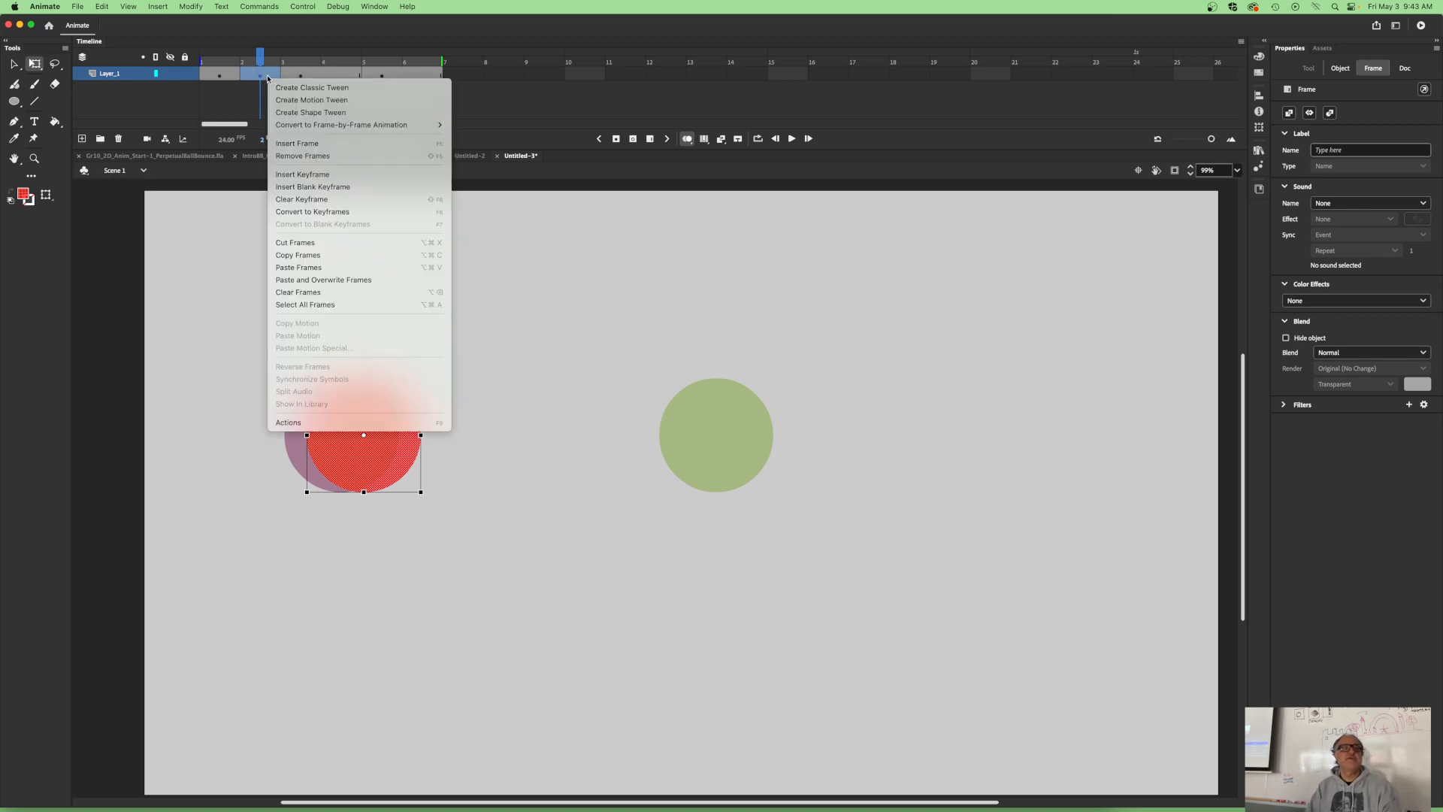
{"action": "left_click", "coordinate": [286, 174]}
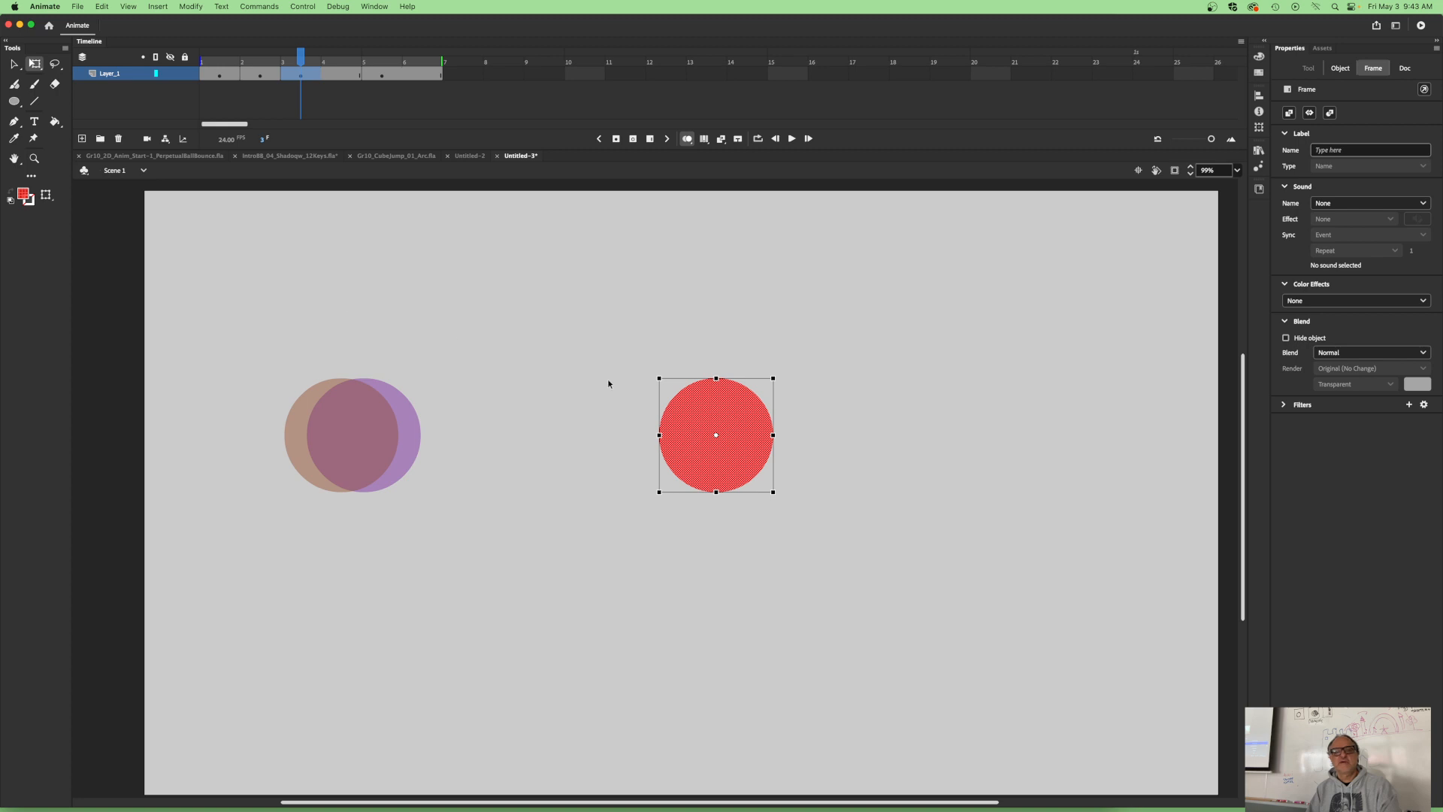
Step: Move the circle at frame 3 left so it overlaps the frame 2 pose, and review the spacing across the frames
{"action": "left_click_drag", "start_coordinate": [745, 465], "coordinate": [449, 454]}
{"action": "left_click_drag", "start_coordinate": [301, 65], "coordinate": [366, 67]}
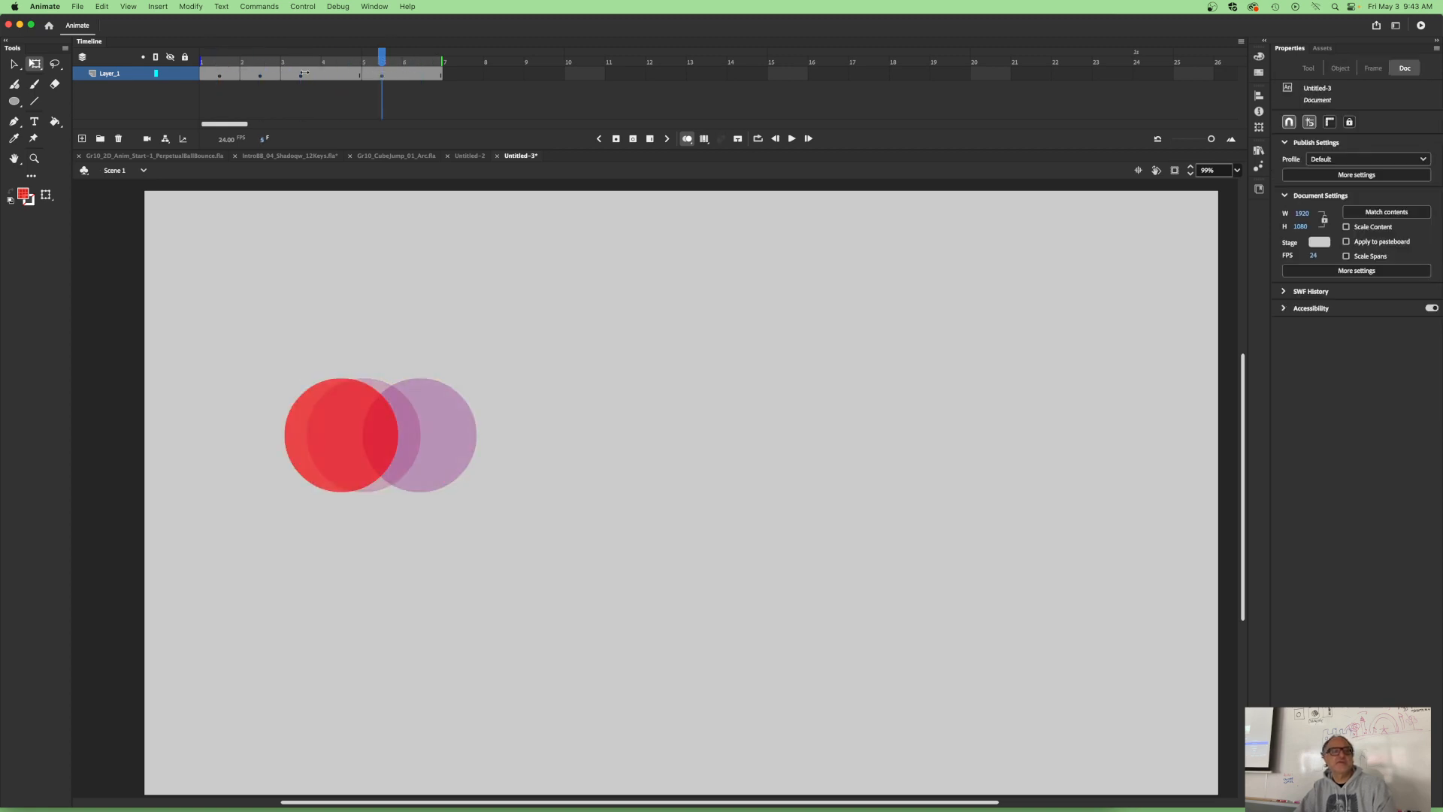
{"action": "left_click", "coordinate": [298, 75]}
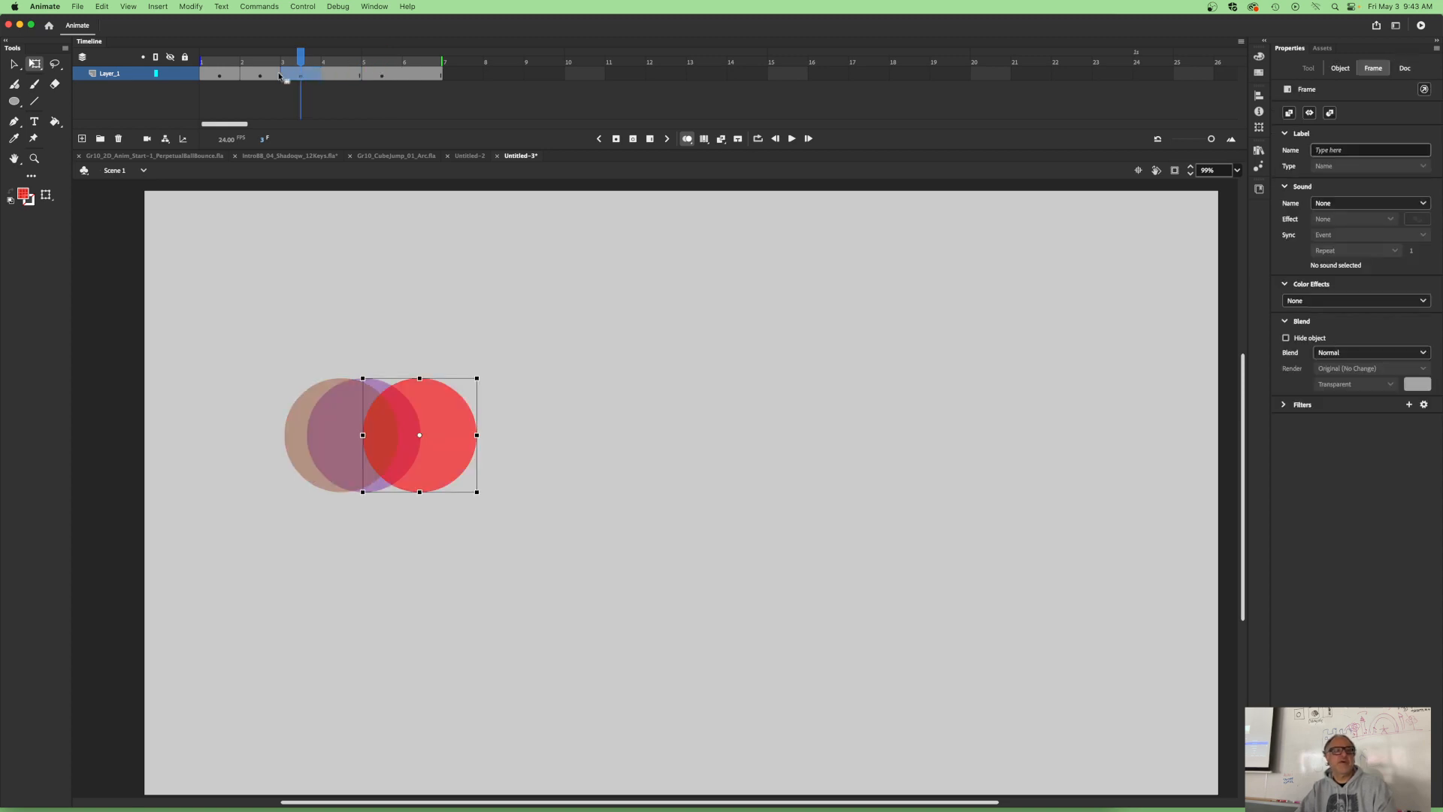
{"action": "left_click_drag", "start_coordinate": [302, 58], "coordinate": [218, 58]}
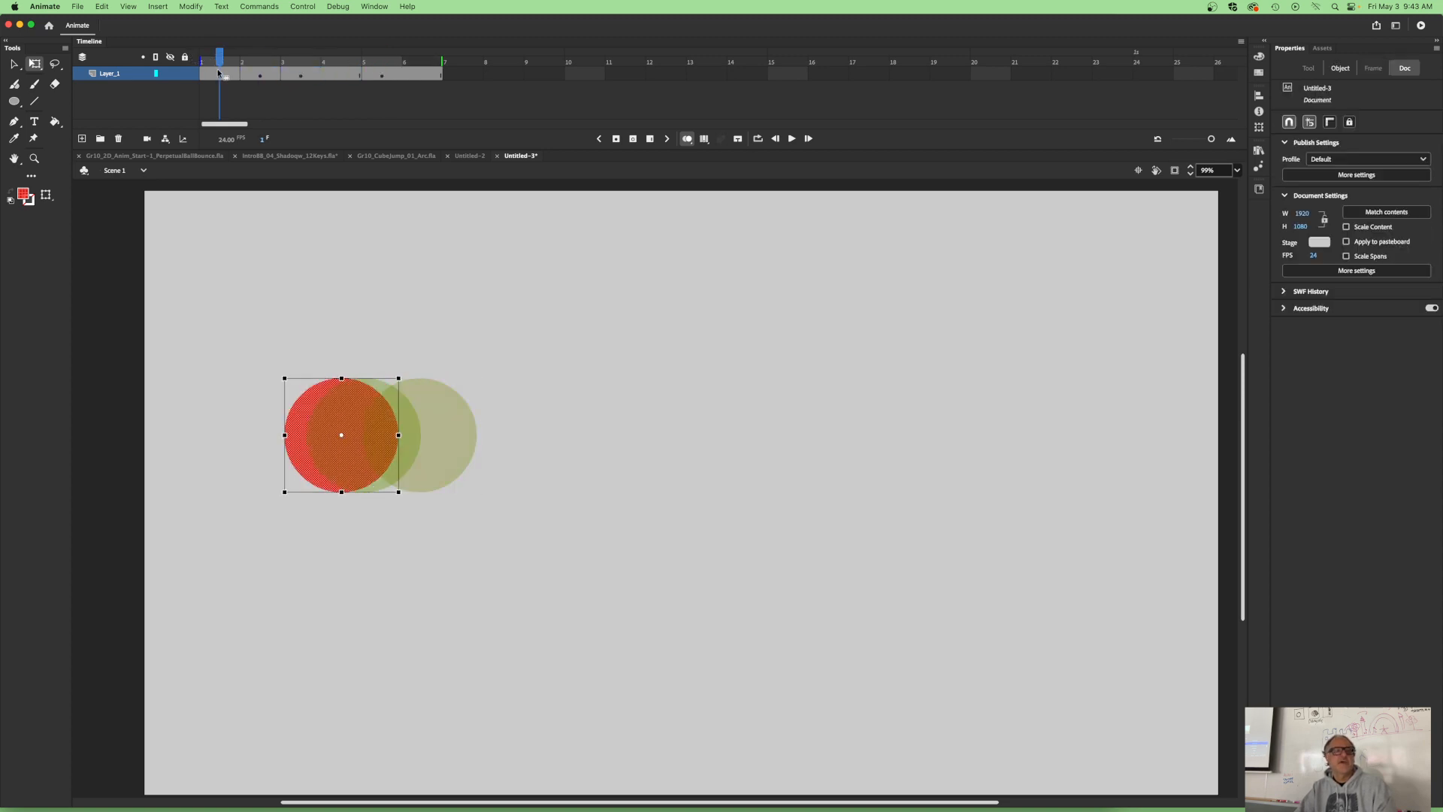
Step: Extend the first two keyframes on Layer_1 by one frame so each pose lasts two frames
{"action": "left_click", "coordinate": [651, 138]}
{"action": "left_click", "coordinate": [296, 69]}
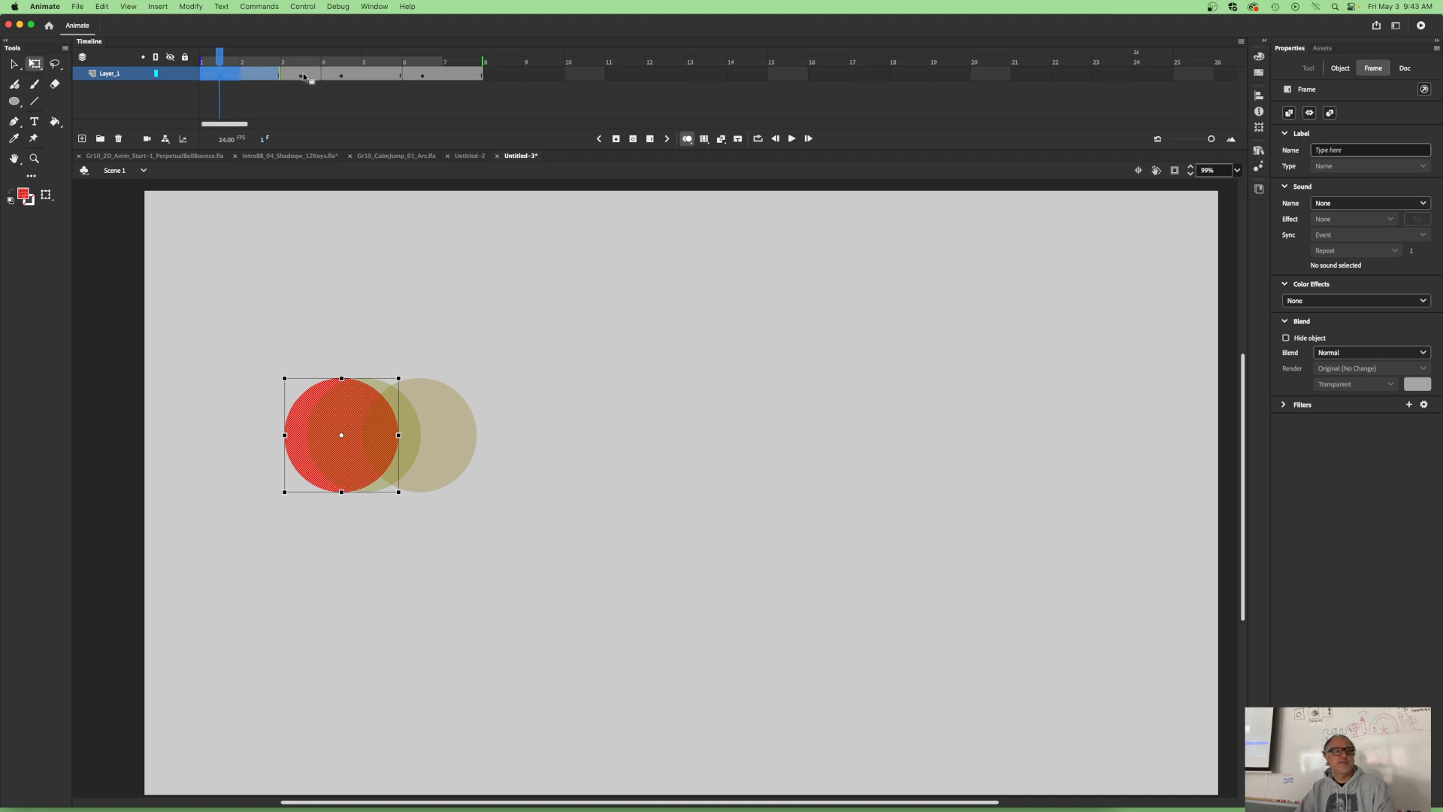
{"action": "left_click", "coordinate": [651, 138]}
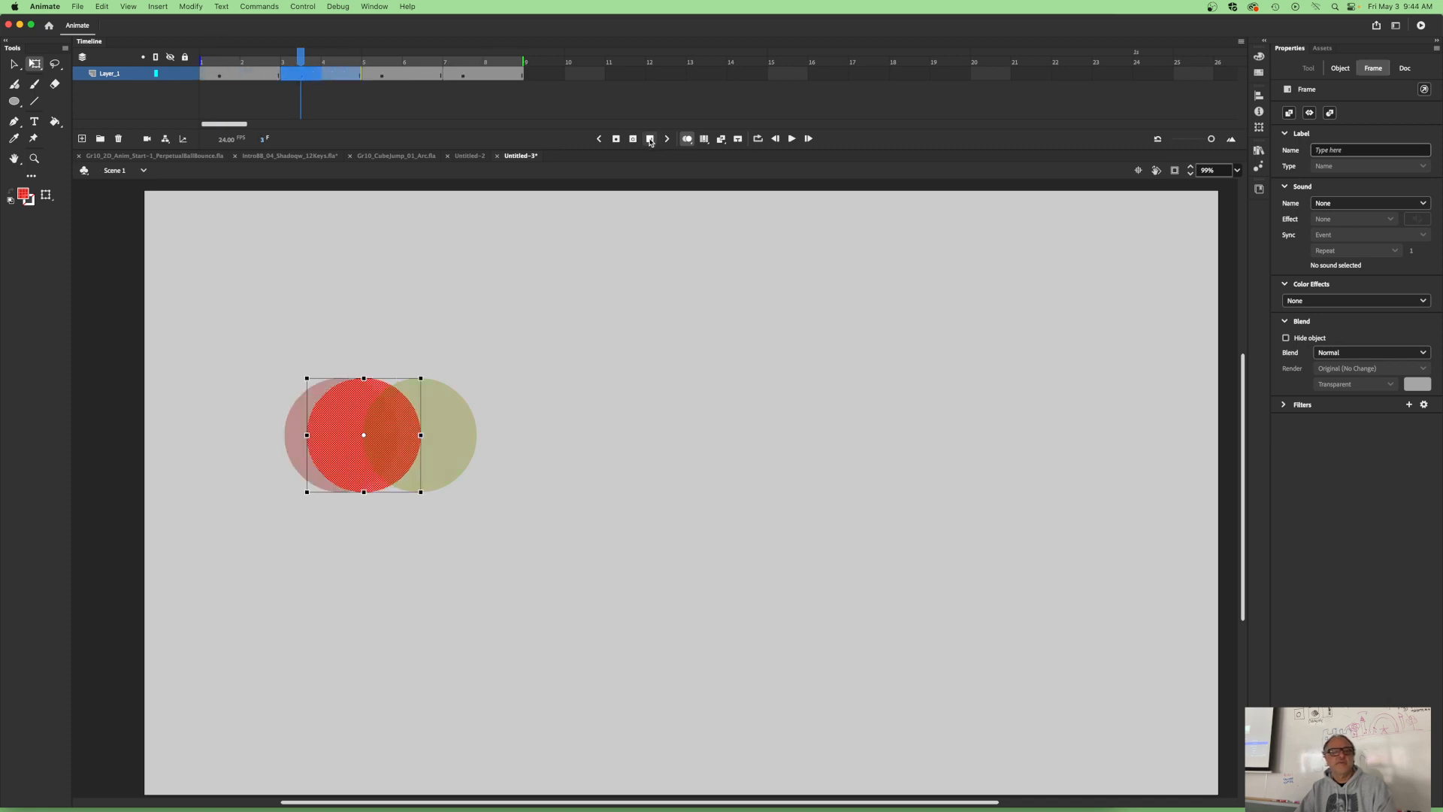
Step: Move the circle at frame 7 far right to about X 1154.5, and scrub the timeline to check the motion
{"action": "left_click_drag", "start_coordinate": [303, 60], "coordinate": [460, 73]}
{"action": "left_click_drag", "start_coordinate": [354, 434], "coordinate": [840, 449]}
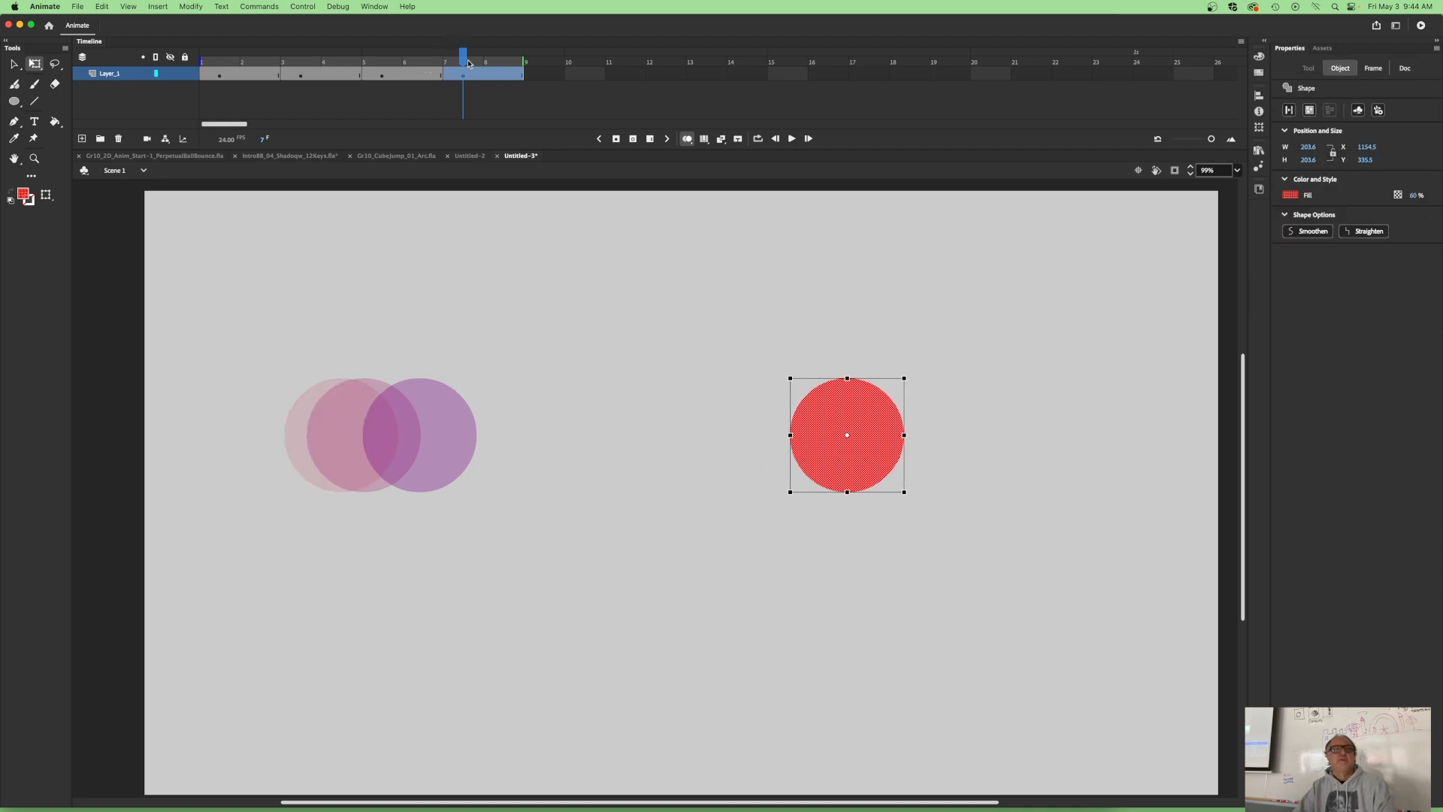
{"action": "left_click", "coordinate": [314, 64]}
{"action": "left_click_drag", "start_coordinate": [314, 64], "coordinate": [461, 69]}
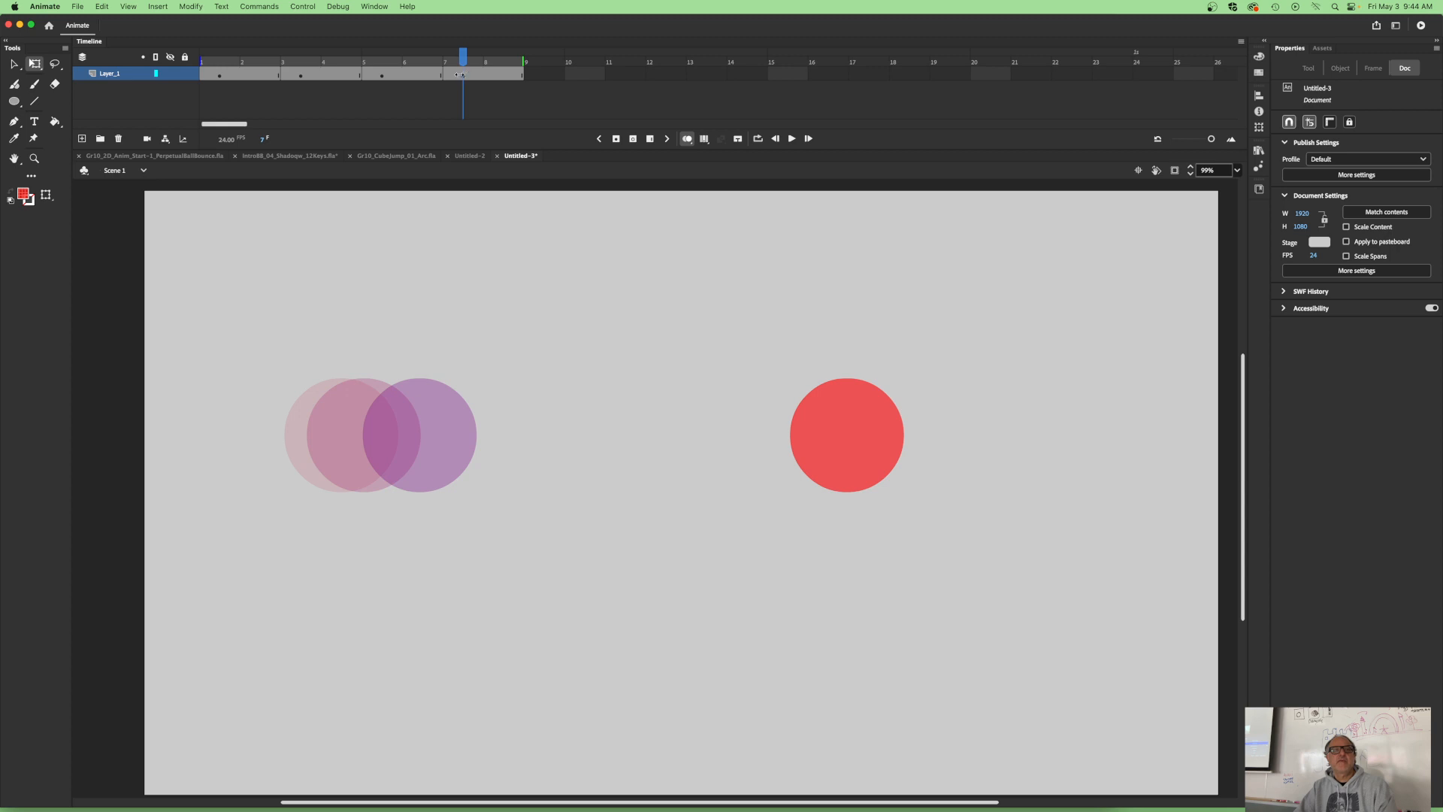
Step: Shift the final pose's frame span on Layer_1 from frame 7 to start at frame 10
{"action": "left_click", "coordinate": [464, 75]}
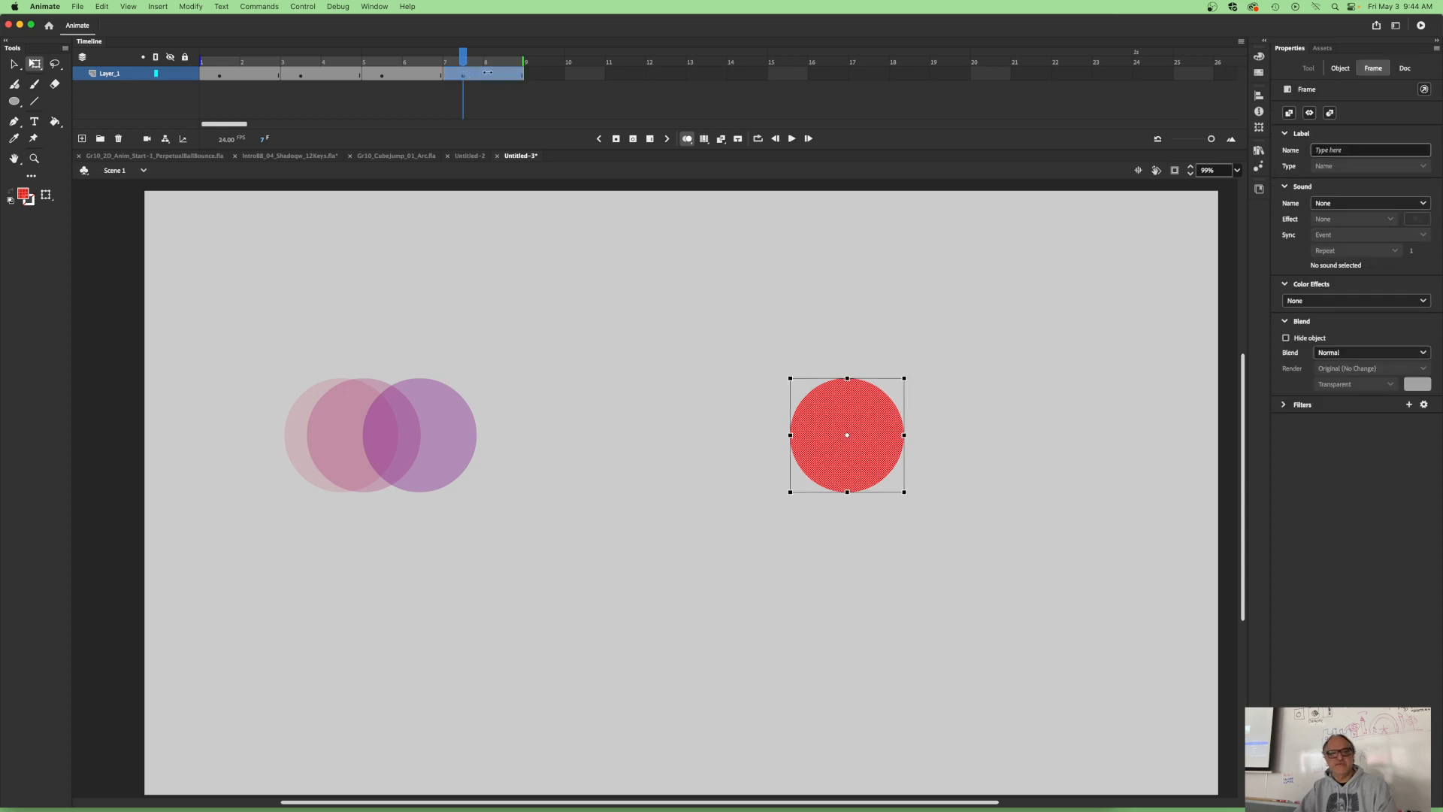
{"action": "left_click_drag", "start_coordinate": [488, 72], "coordinate": [639, 72]}
{"action": "left_click", "coordinate": [462, 75]}
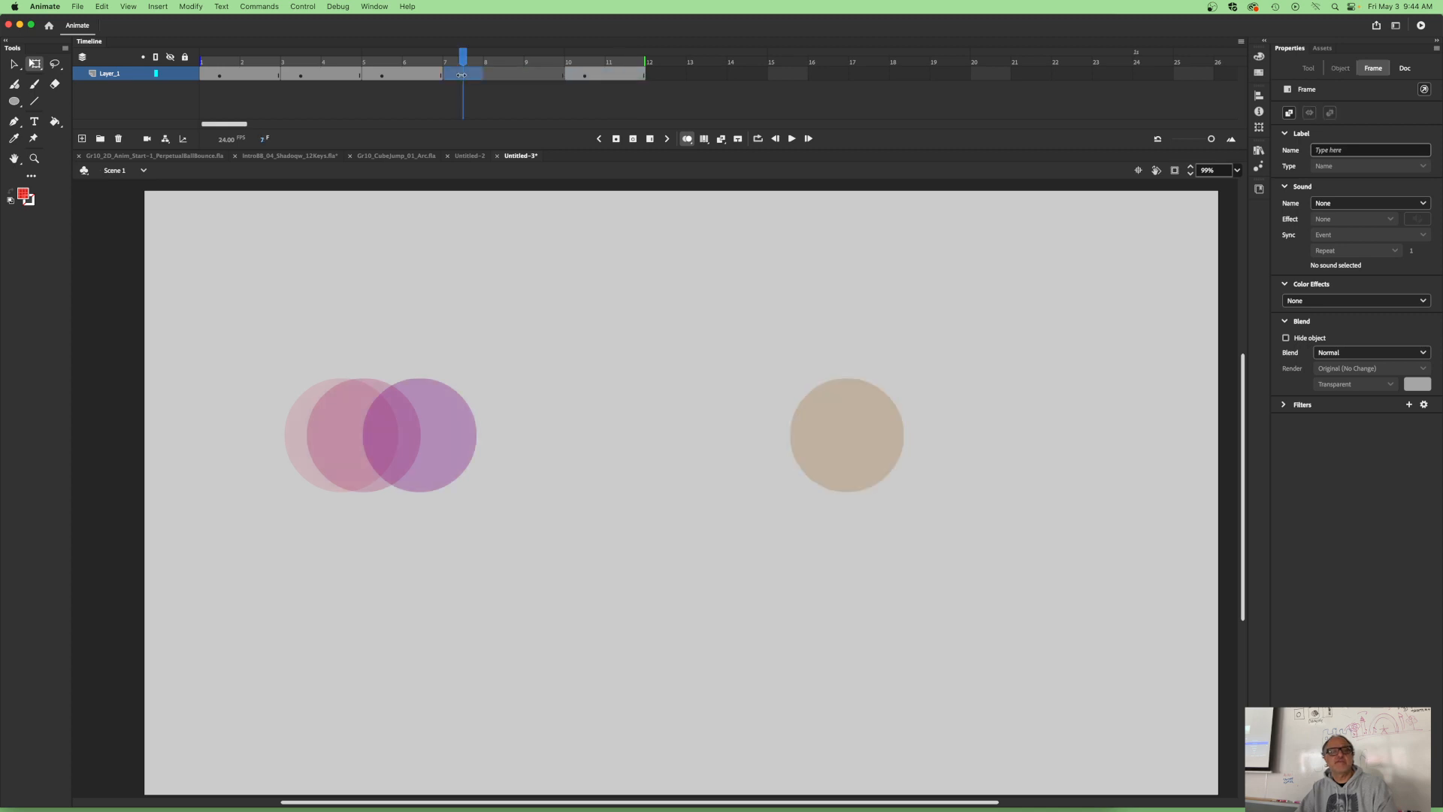
Step: Copy the circle keyframe at frame 5 of Layer_1 and paste it into the blank frame 7
{"action": "left_click", "coordinate": [382, 74]}
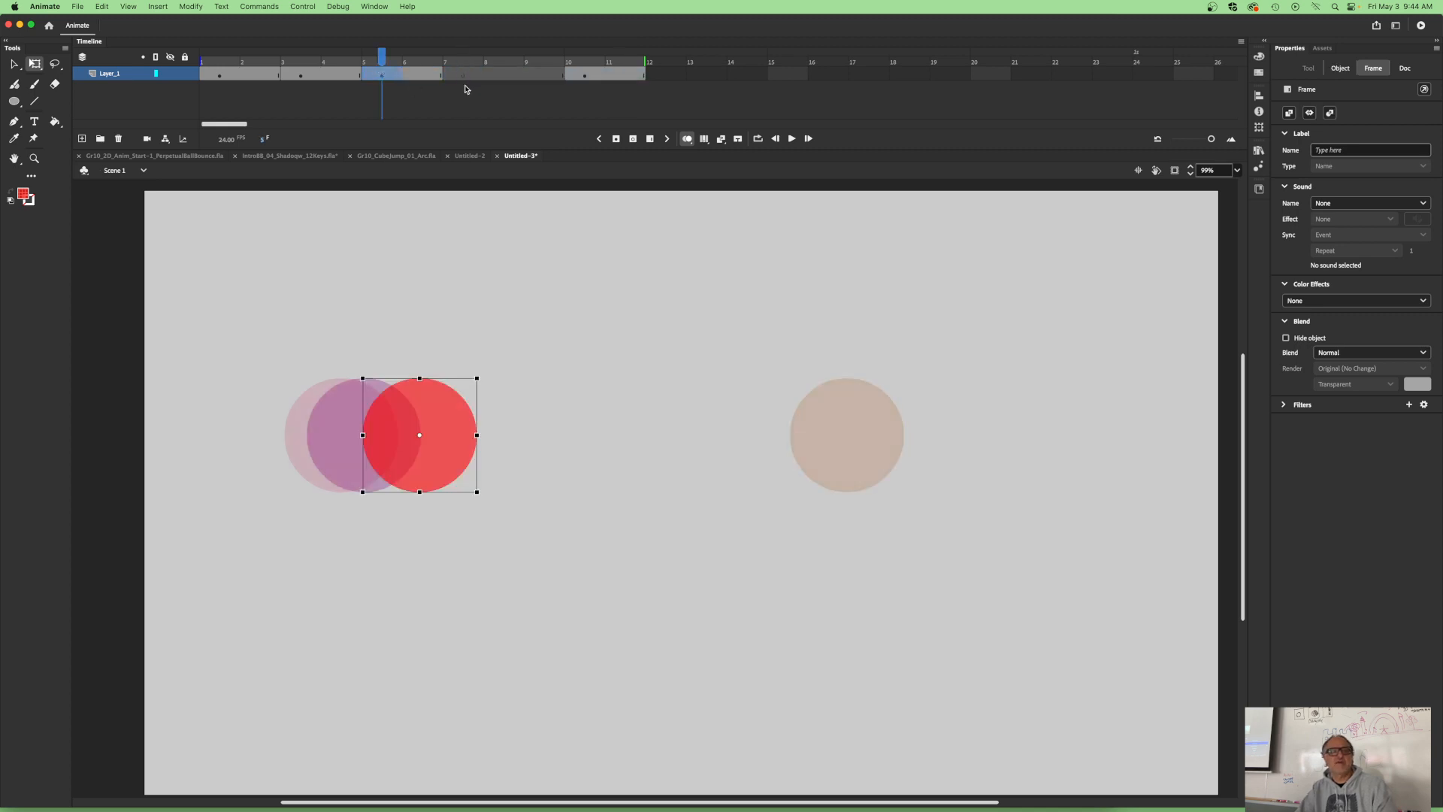
{"action": "left_click", "coordinate": [451, 75]}
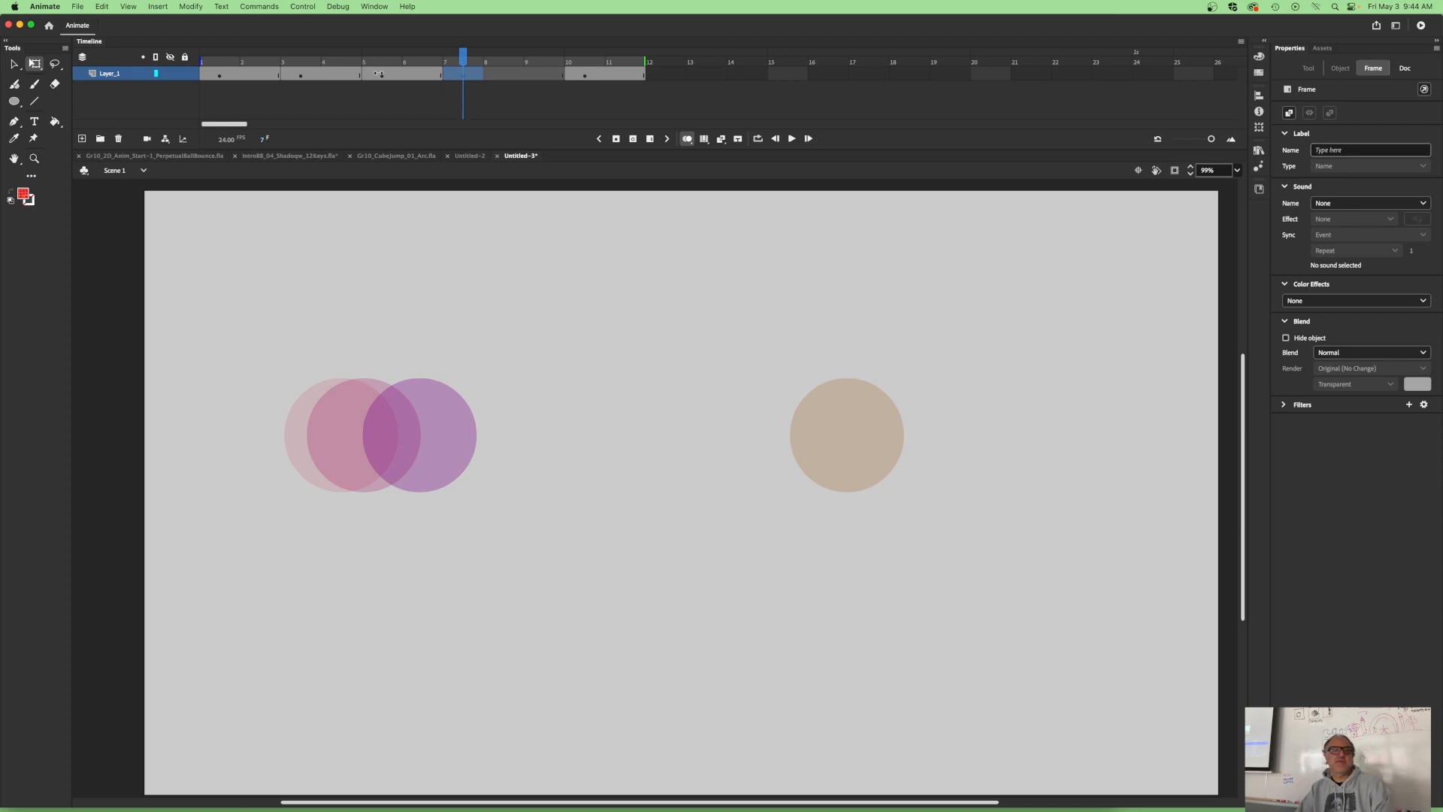
{"action": "left_click", "coordinate": [371, 73]}
{"action": "right_click", "coordinate": [381, 77]}
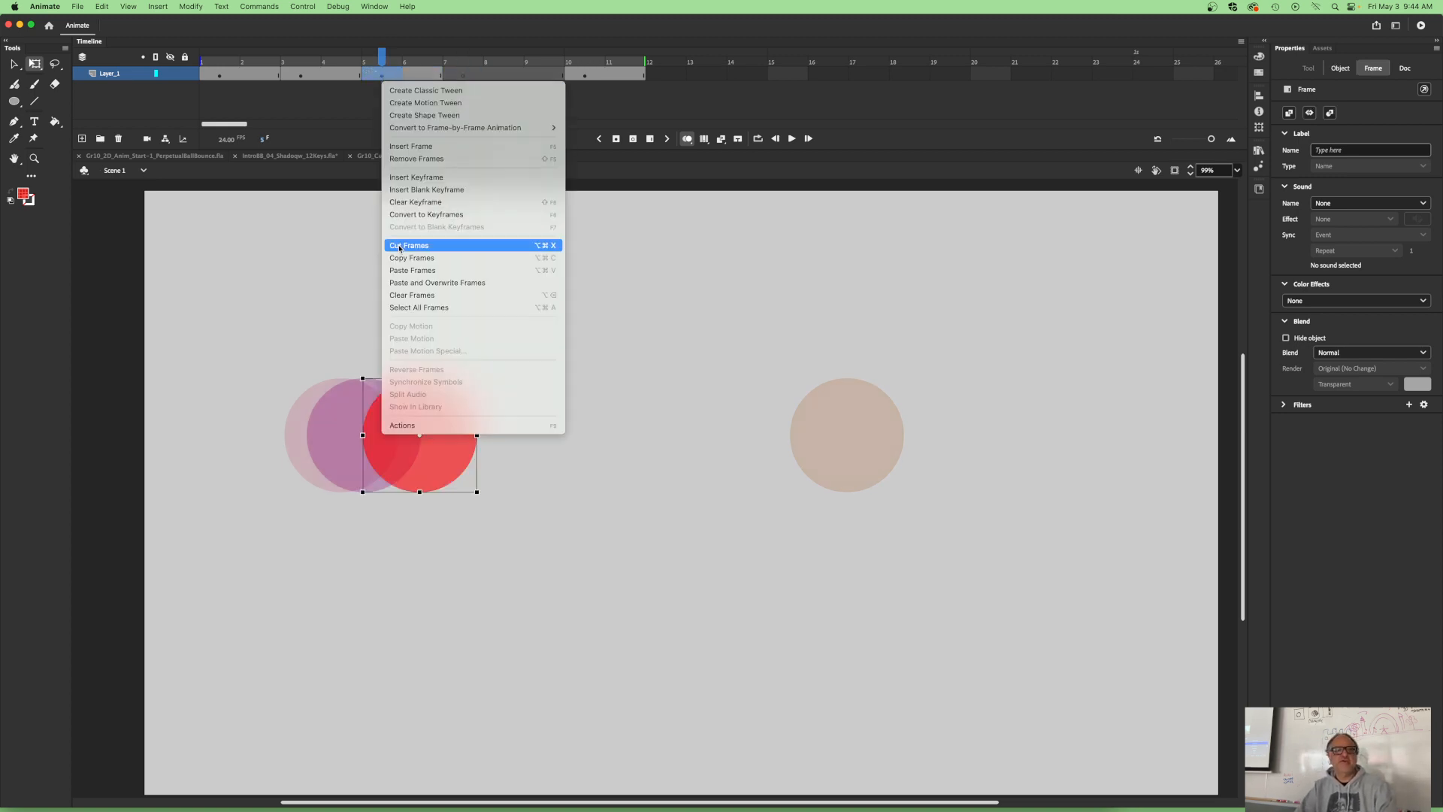
{"action": "left_click", "coordinate": [436, 264]}
{"action": "left_click", "coordinate": [466, 75]}
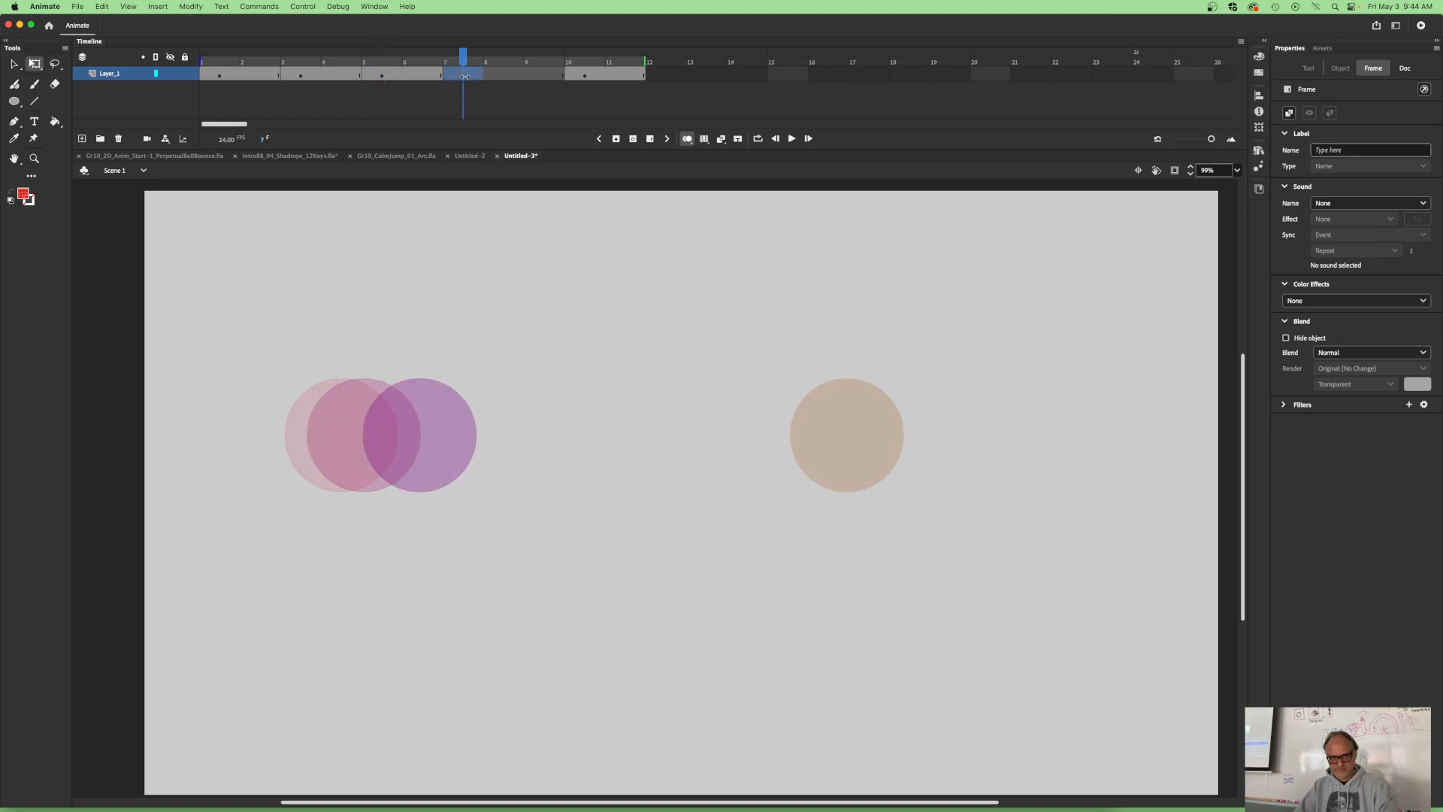
{"action": "right_click", "coordinate": [466, 76]}
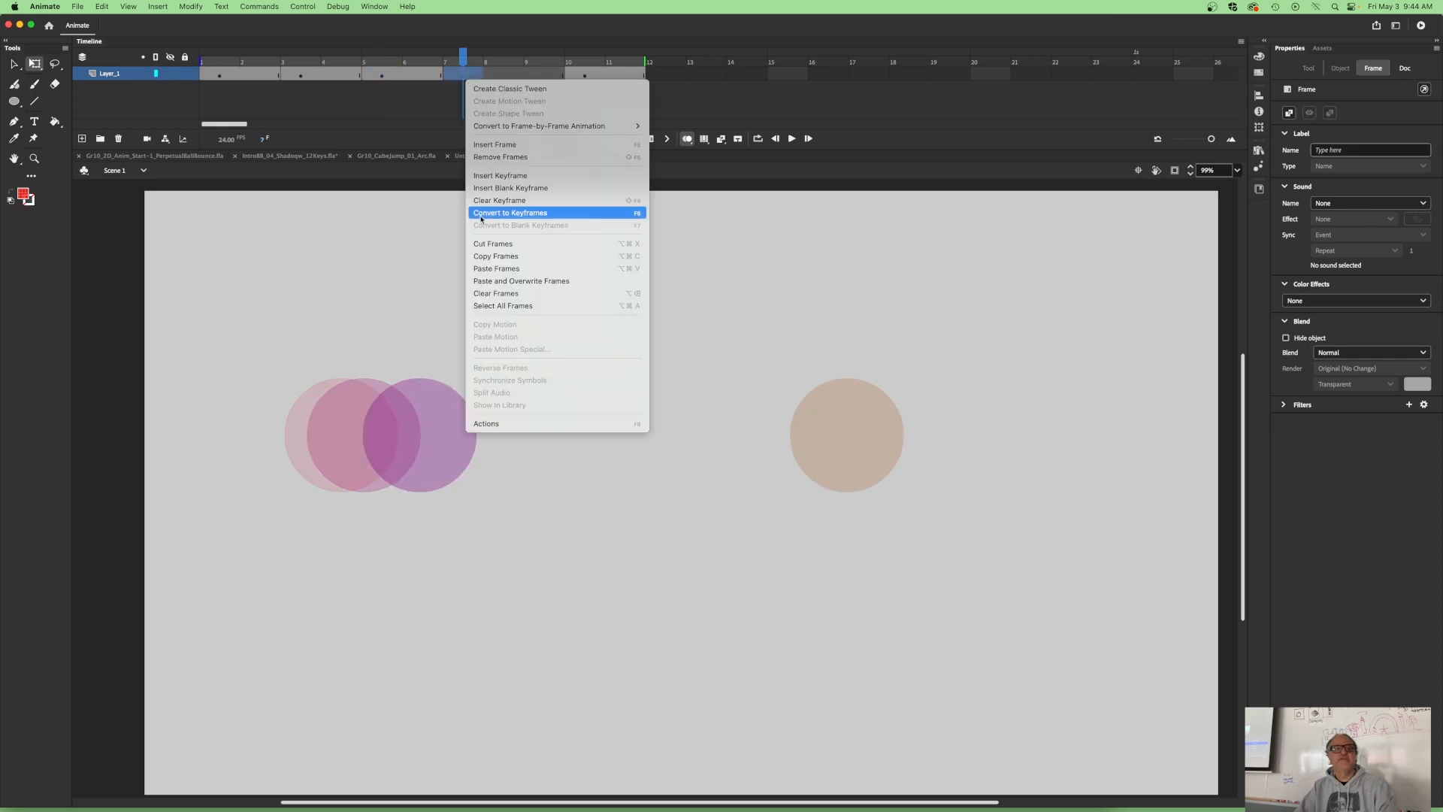
{"action": "left_click", "coordinate": [485, 268]}
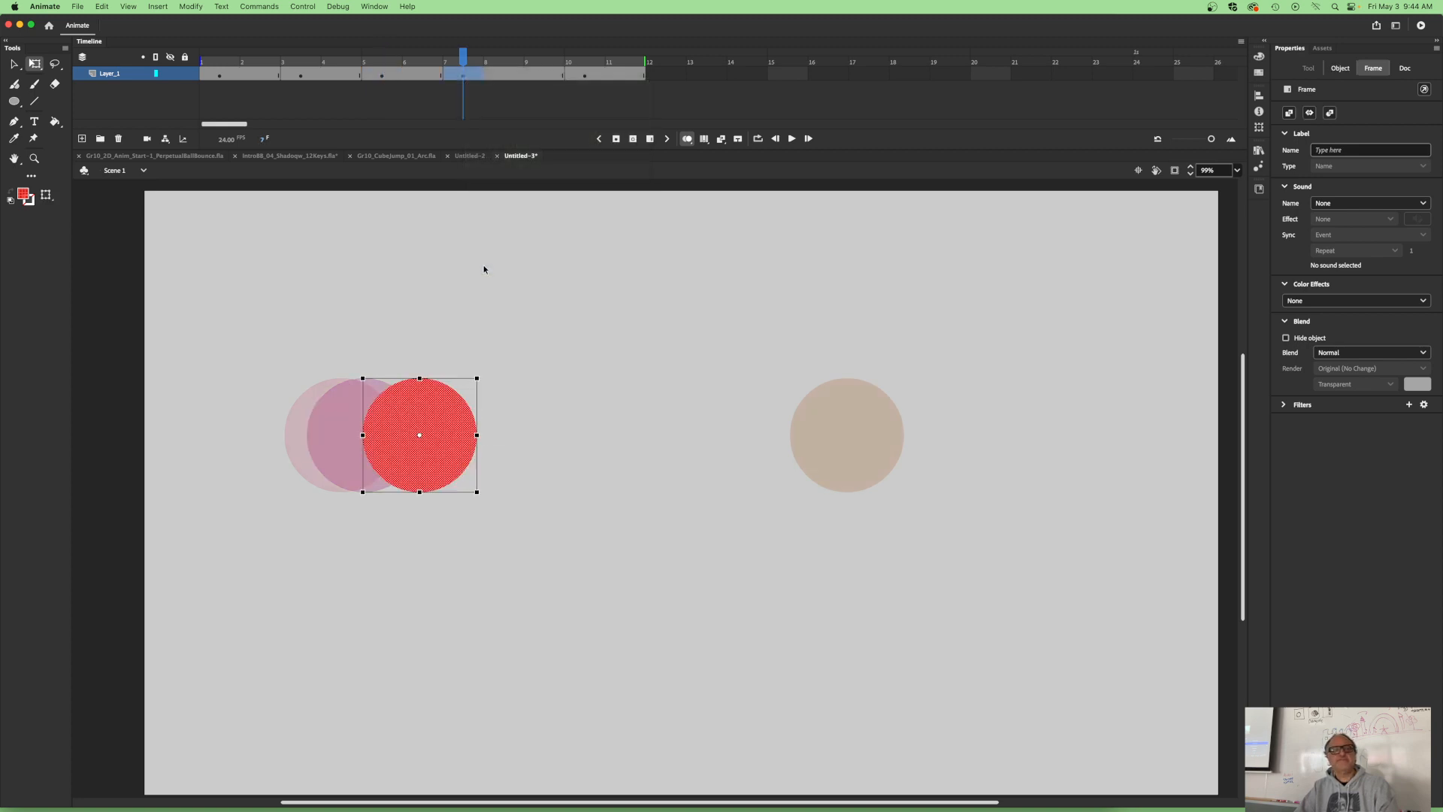
Step: Move the circle at frame 7 right to about X 705, and check it against the final pose at frame 10
{"action": "left_click_drag", "start_coordinate": [418, 434], "coordinate": [594, 441]}
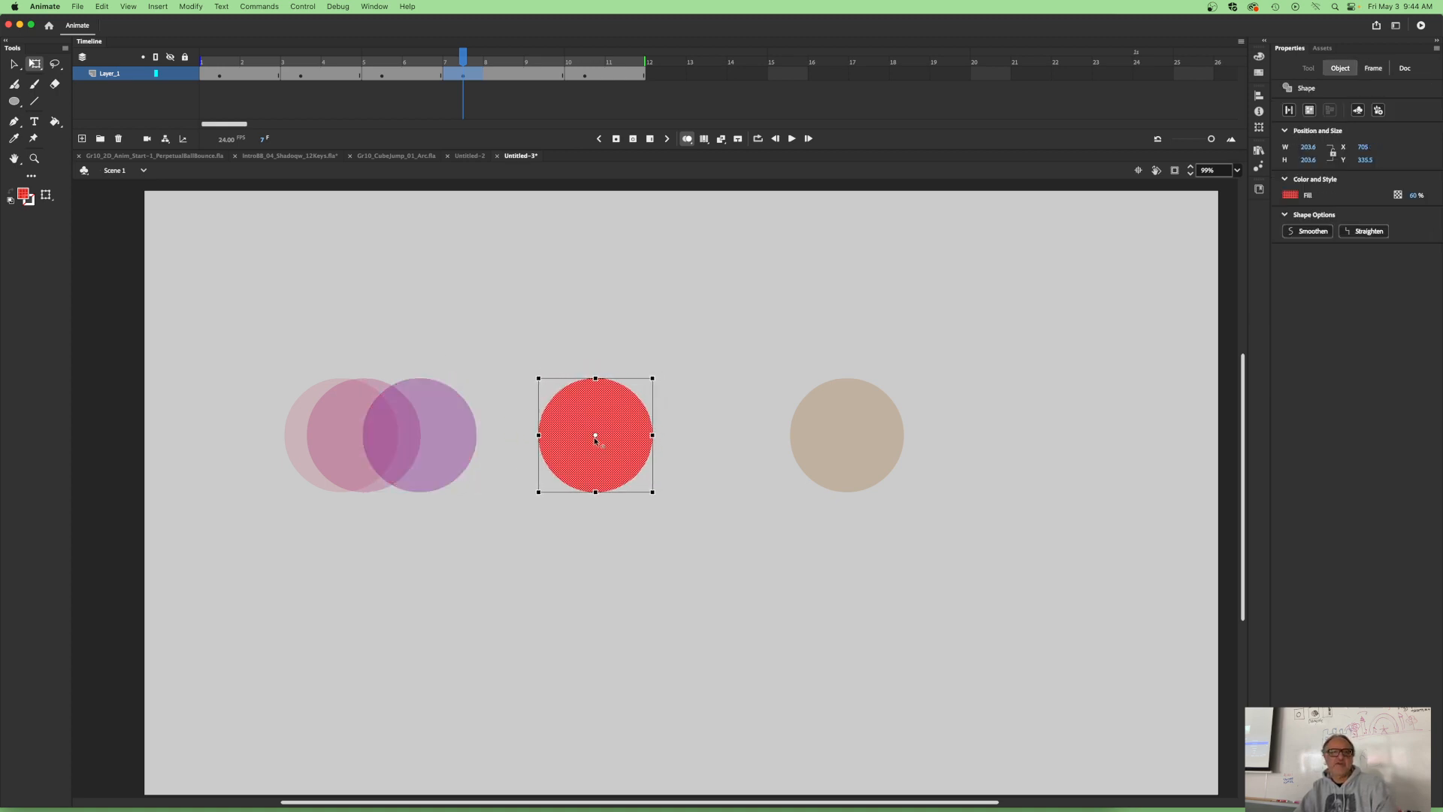
{"action": "left_click_drag", "start_coordinate": [453, 53], "coordinate": [585, 82]}
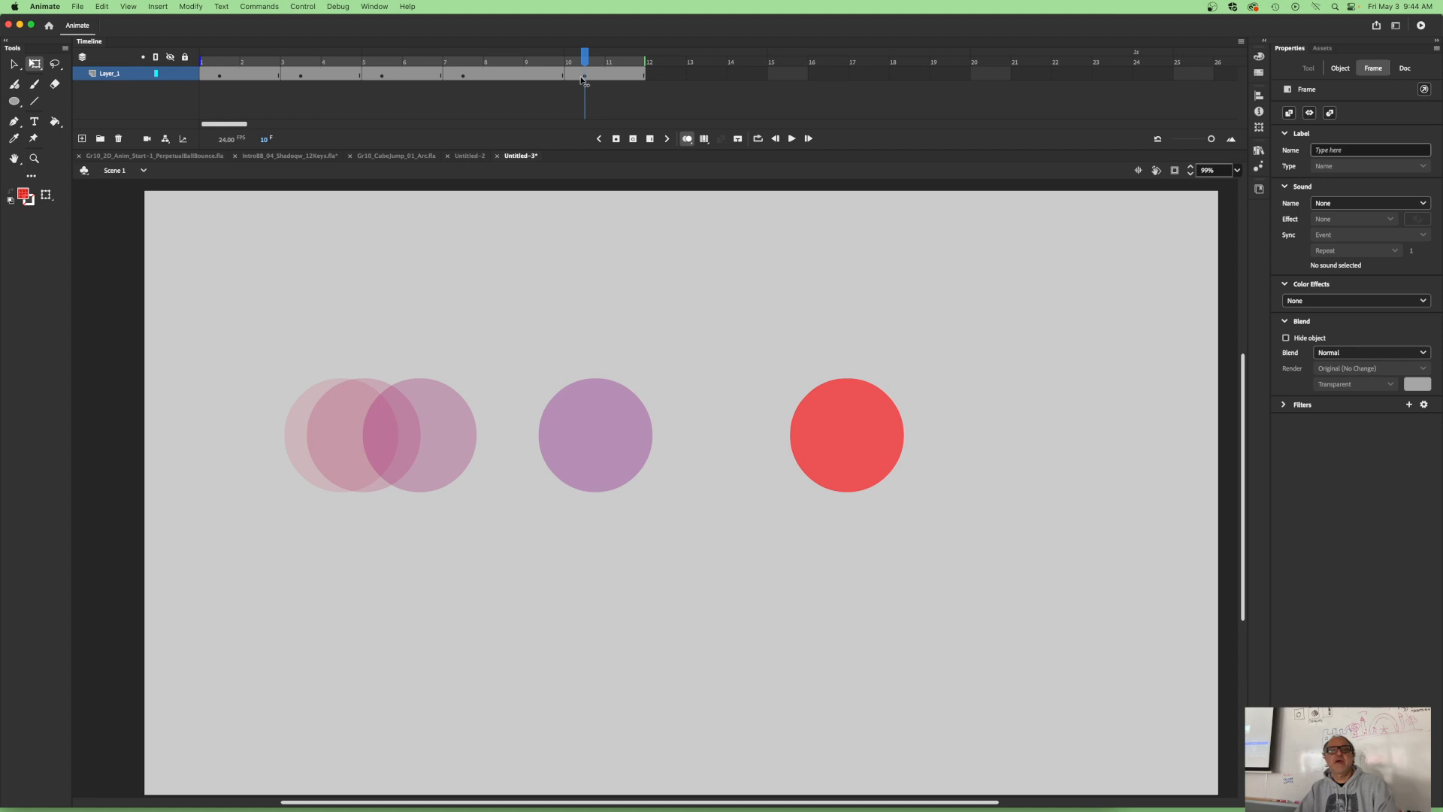
{"action": "left_click", "coordinate": [845, 458]}
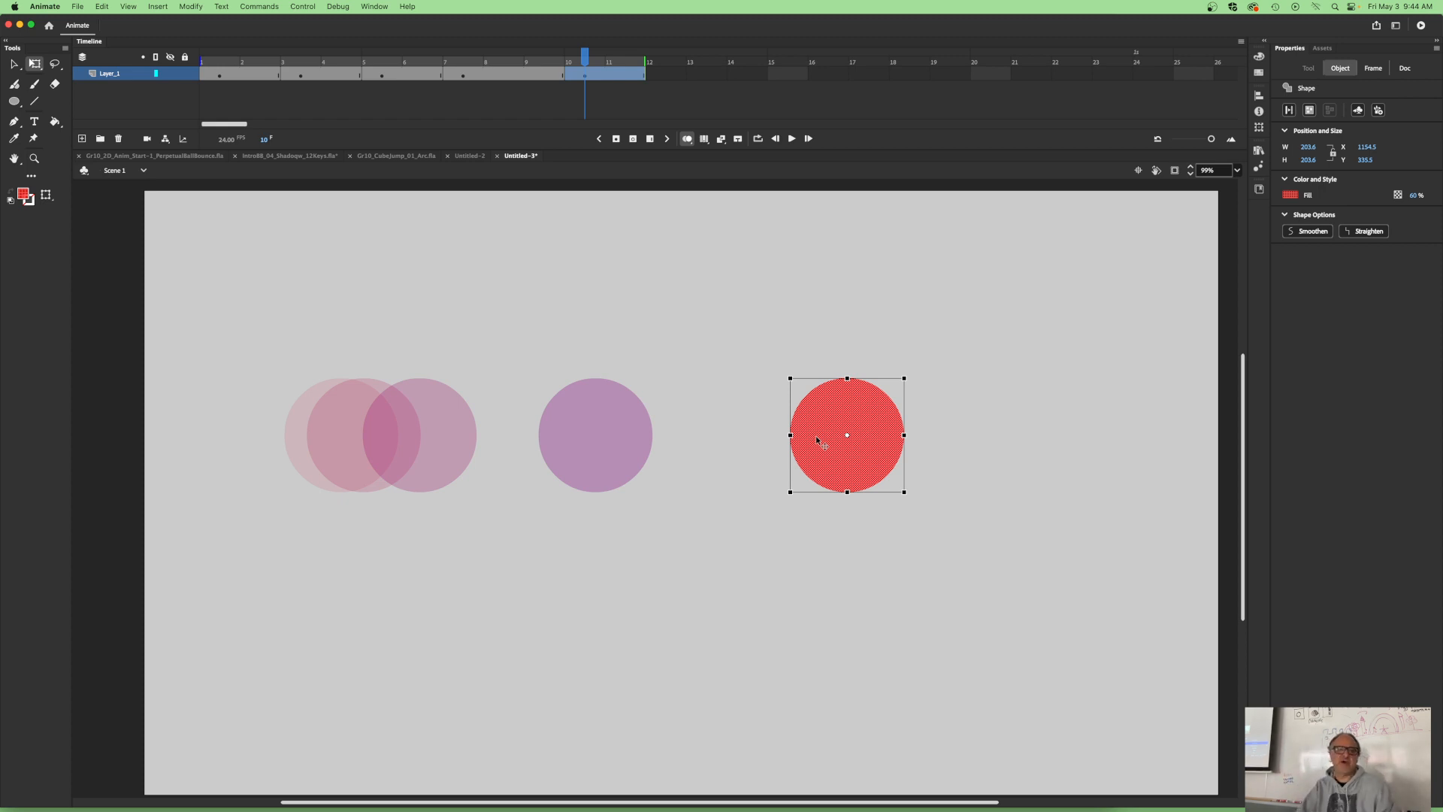
Step: Insert a blank keyframe at frame 9 of Layer_1 and view the preceding frame
{"action": "left_click", "coordinate": [542, 74]}
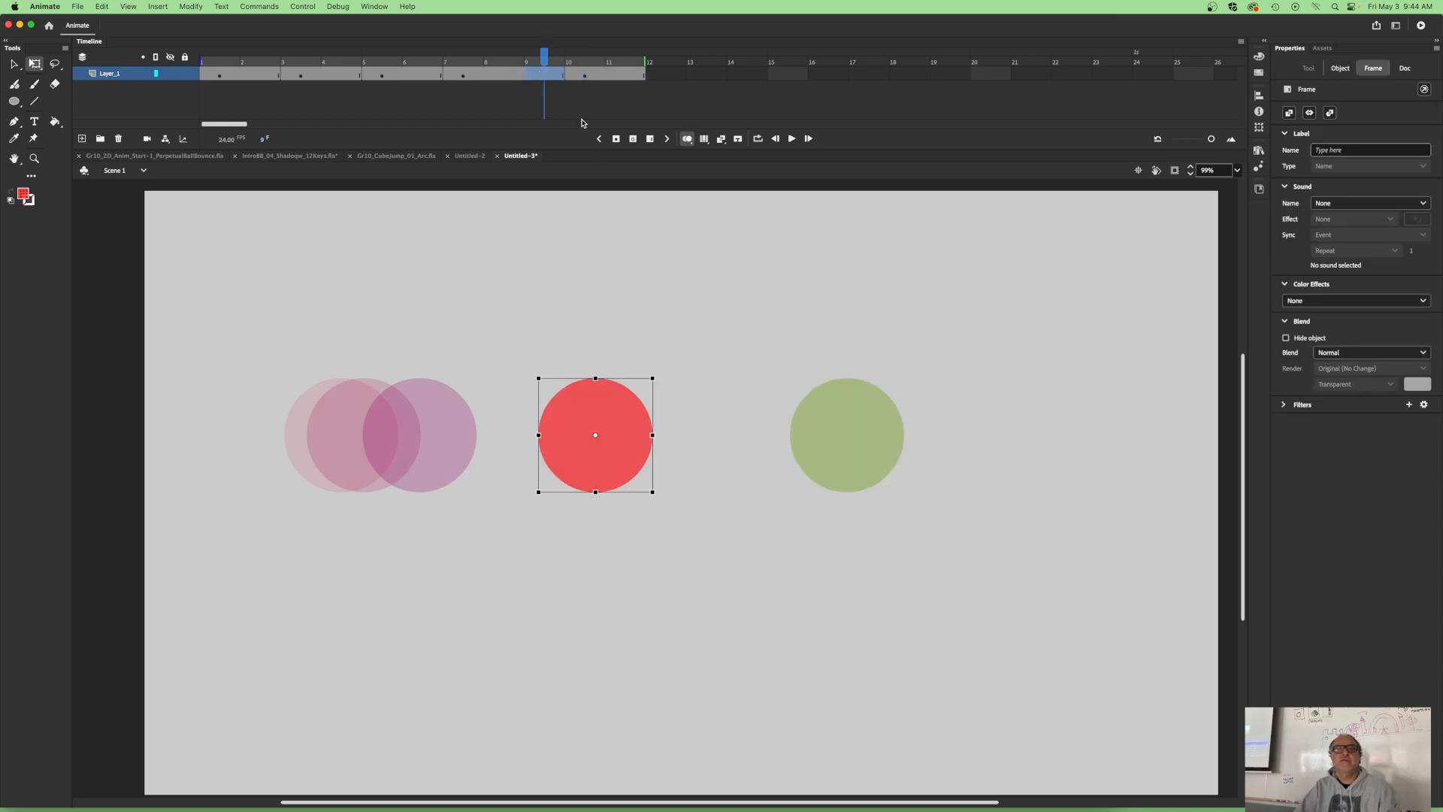
{"action": "left_click", "coordinate": [633, 140]}
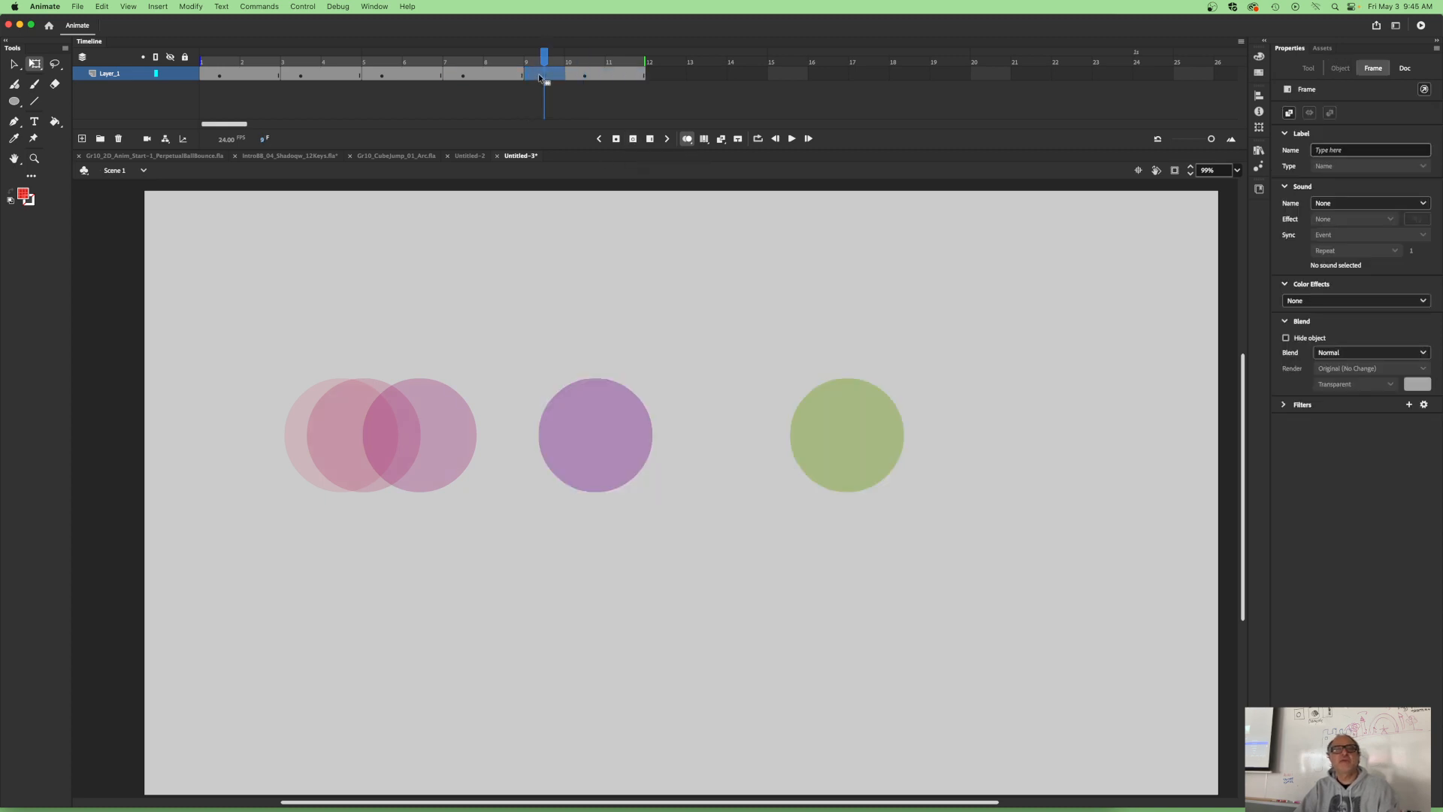
{"action": "key", "text": "comma"}
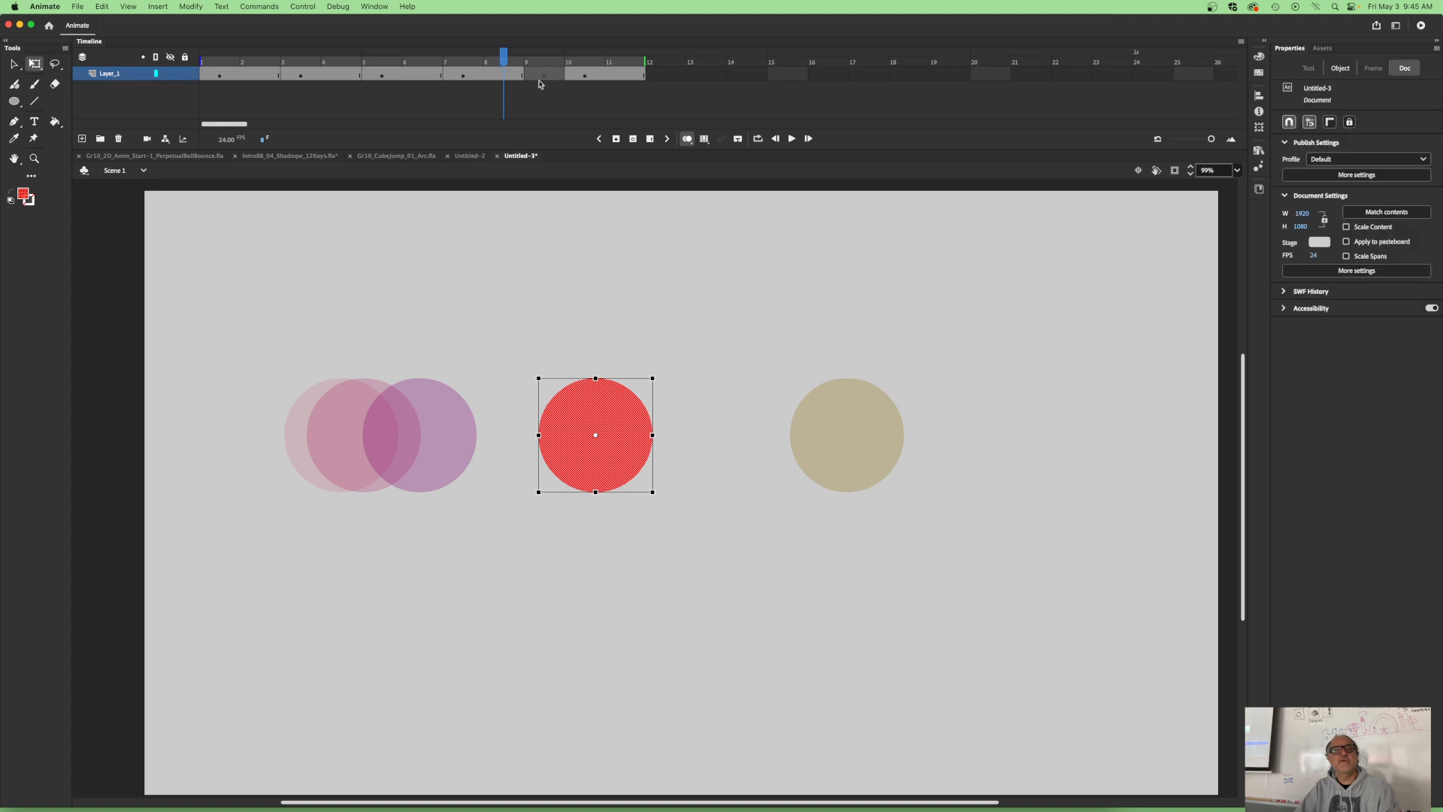
Step: Copy the circle keyframe at frame 10 of Layer_1 and paste it into the blank frame 9
{"action": "left_click", "coordinate": [584, 76]}
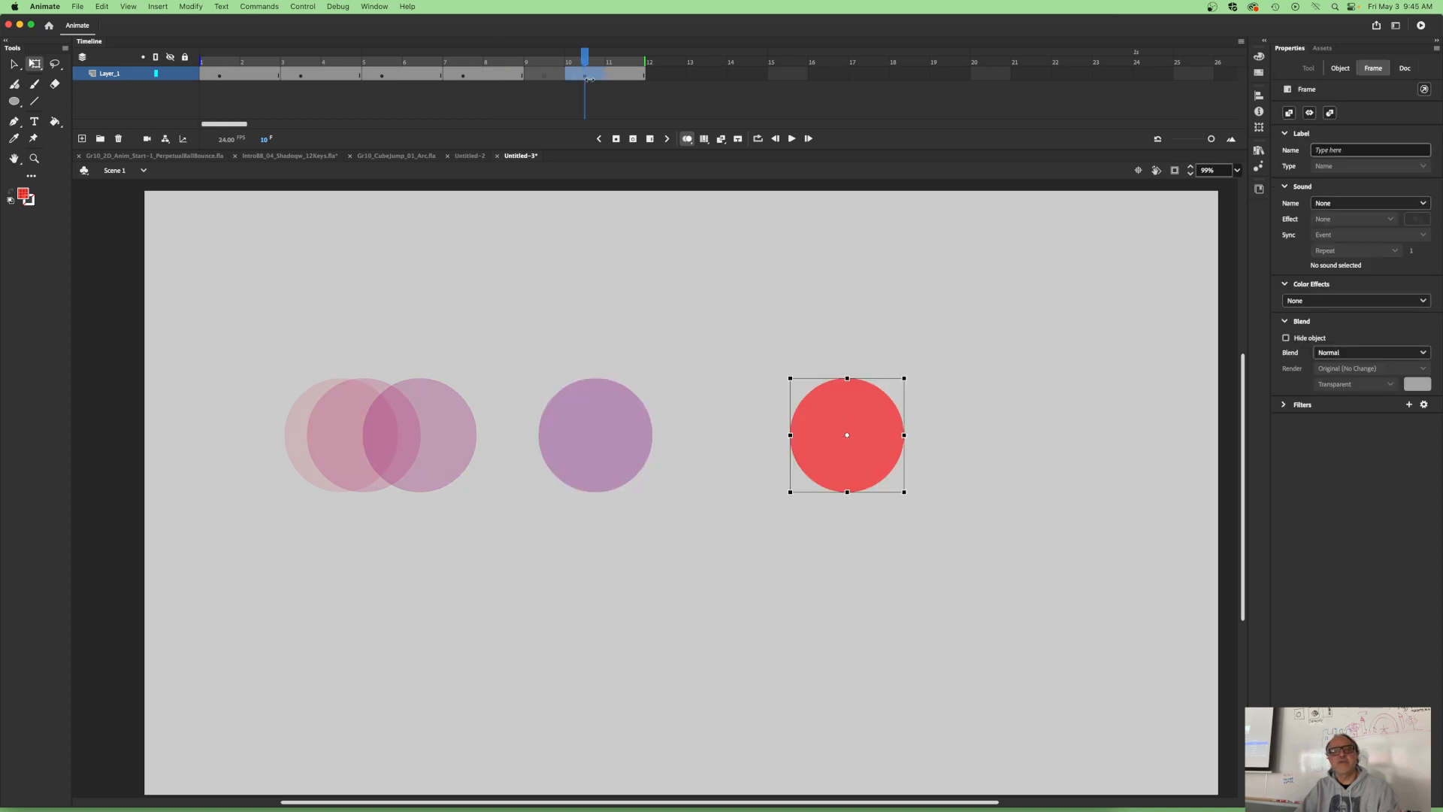
{"action": "right_click", "coordinate": [589, 79]}
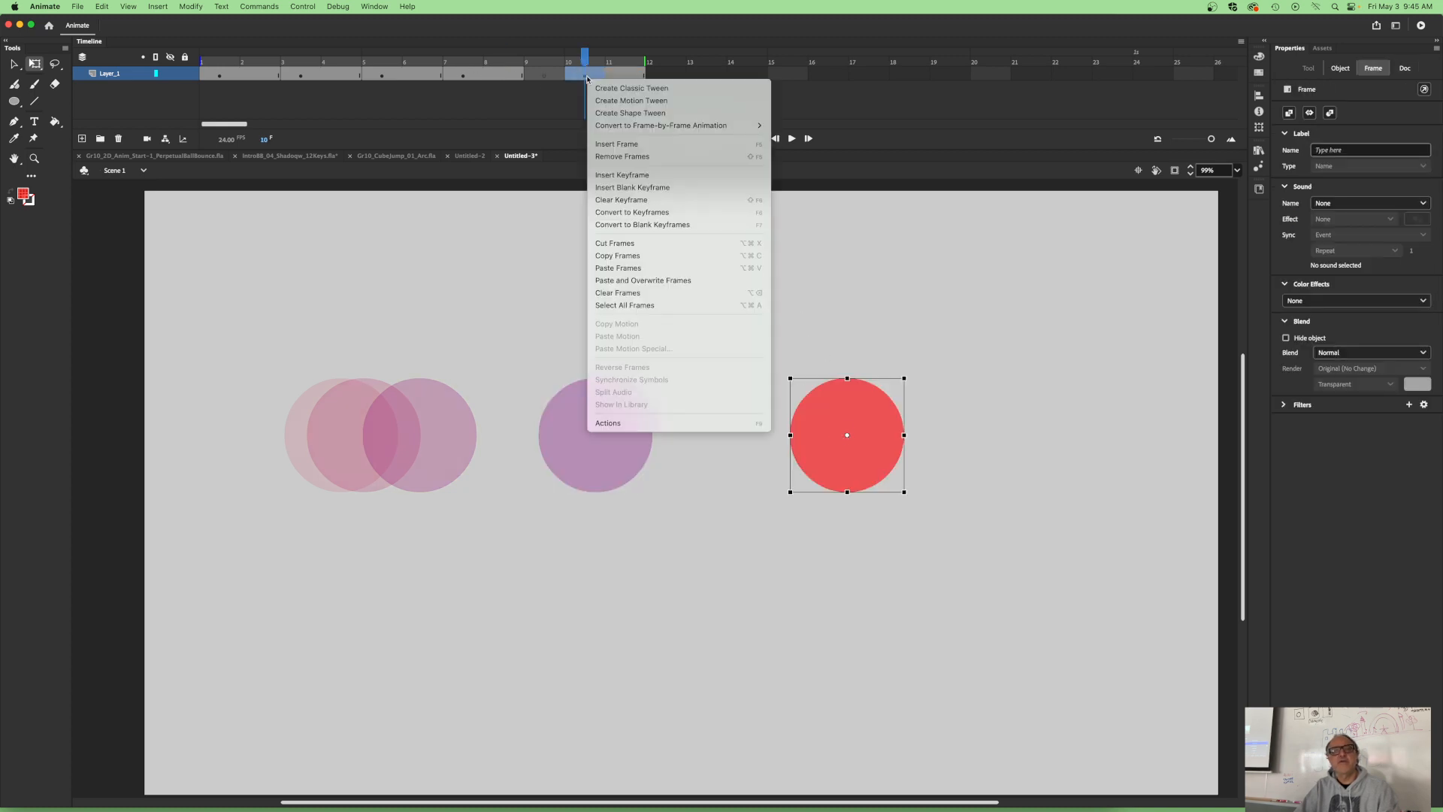
{"action": "left_click", "coordinate": [594, 244]}
{"action": "left_click", "coordinate": [543, 75]}
{"action": "right_click", "coordinate": [544, 75]}
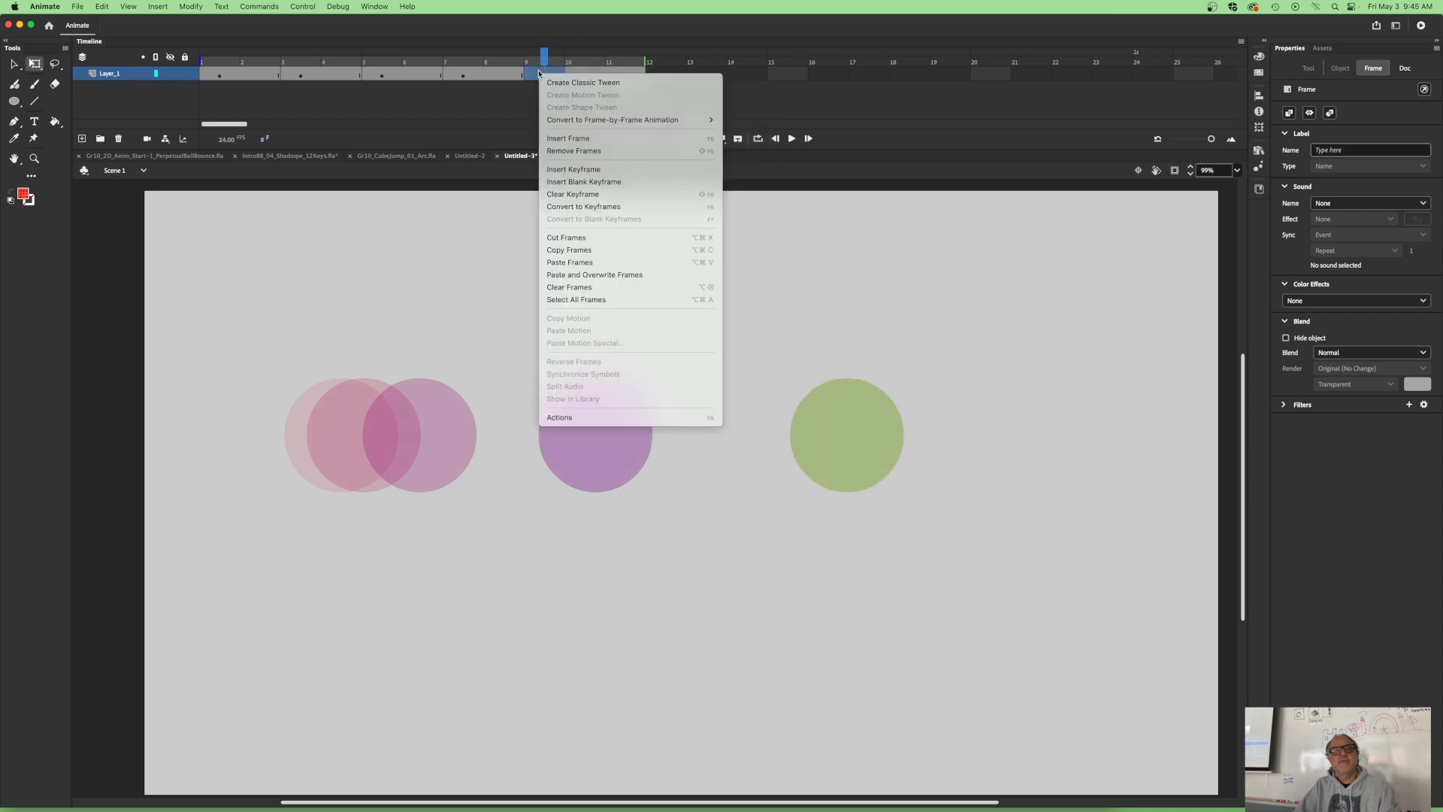
{"action": "left_click", "coordinate": [565, 262]}
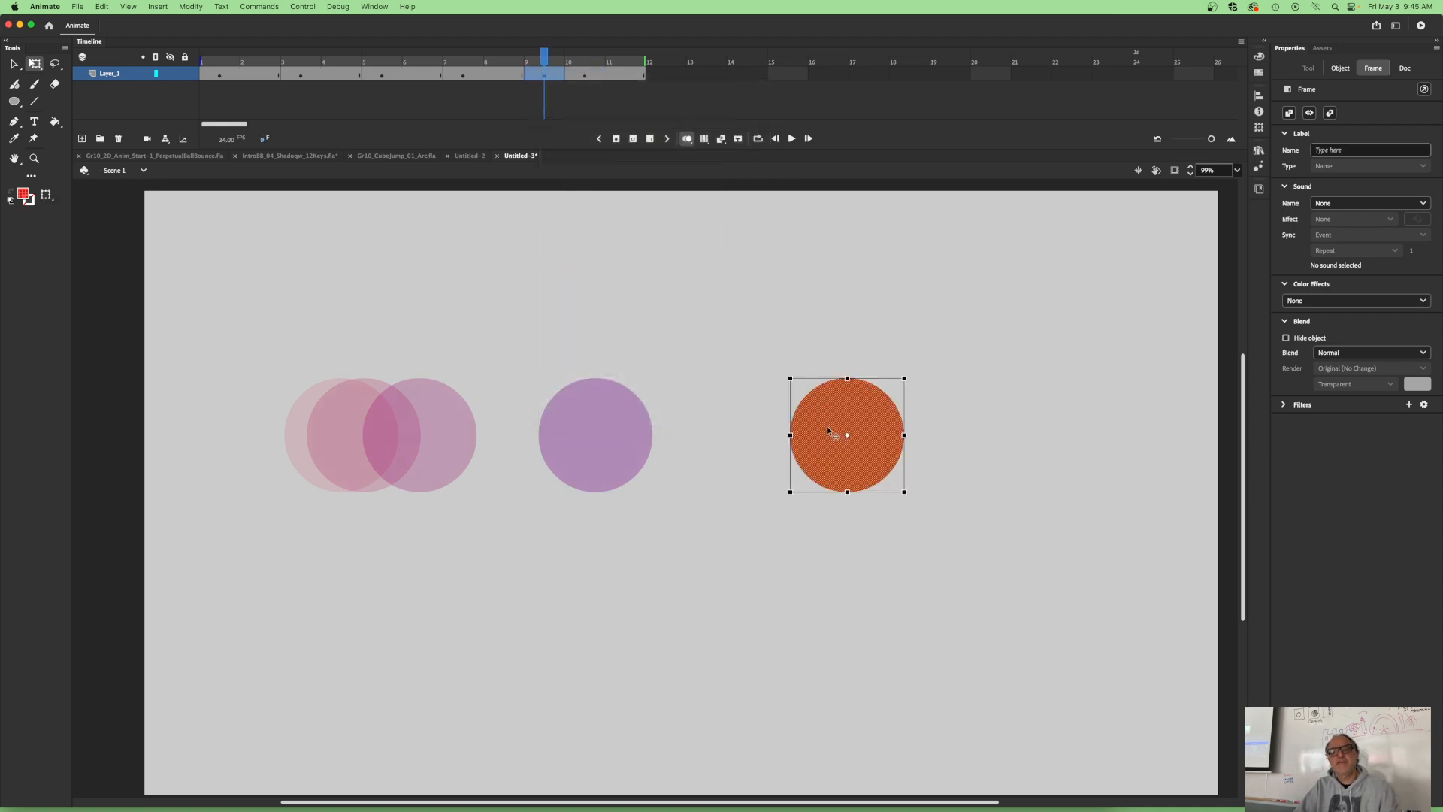
Step: Move the circle at frame 9 left to about X 1002, and compare it with the final pose at frame 10
{"action": "left_click_drag", "start_coordinate": [846, 435], "coordinate": [752, 430]}
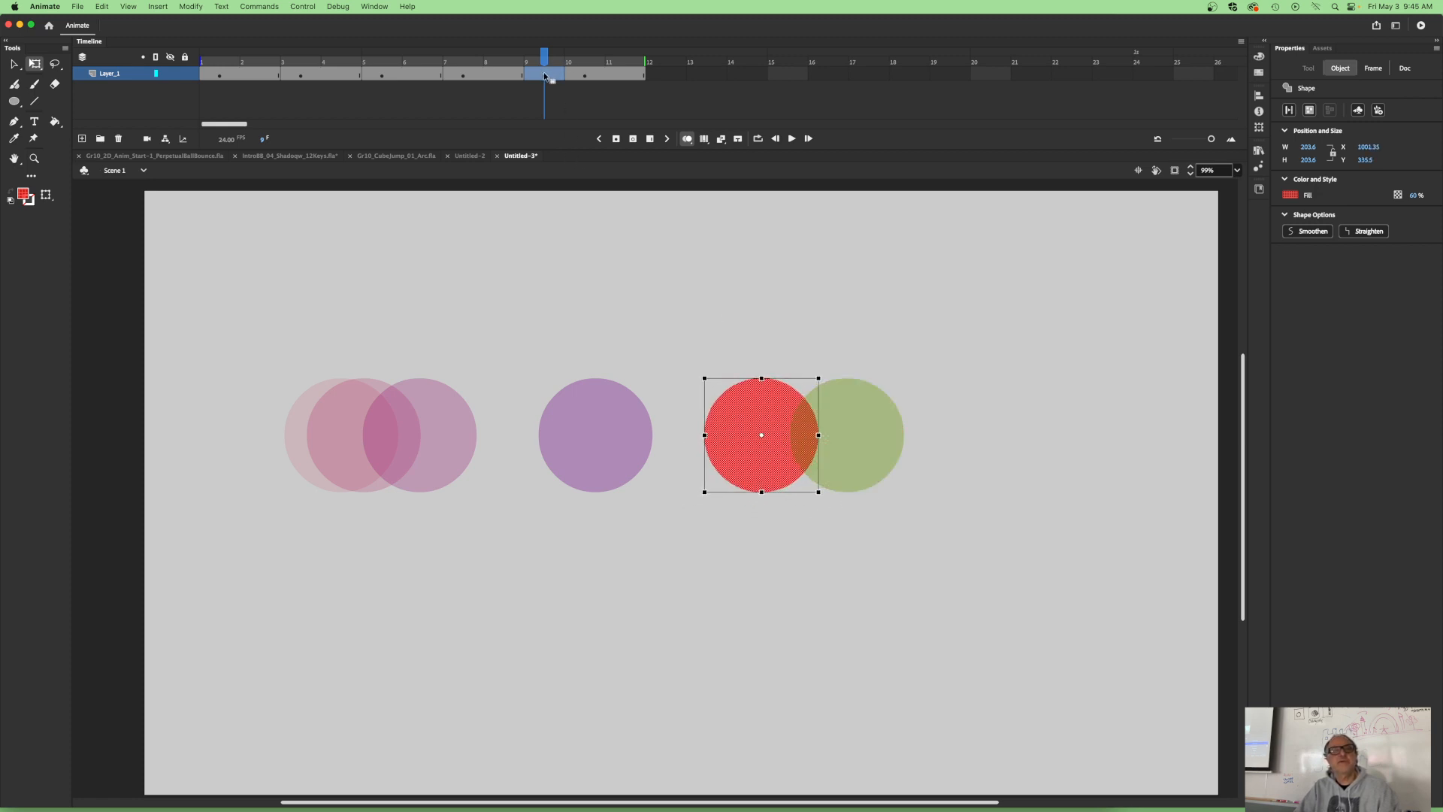
{"action": "left_click", "coordinate": [617, 139]}
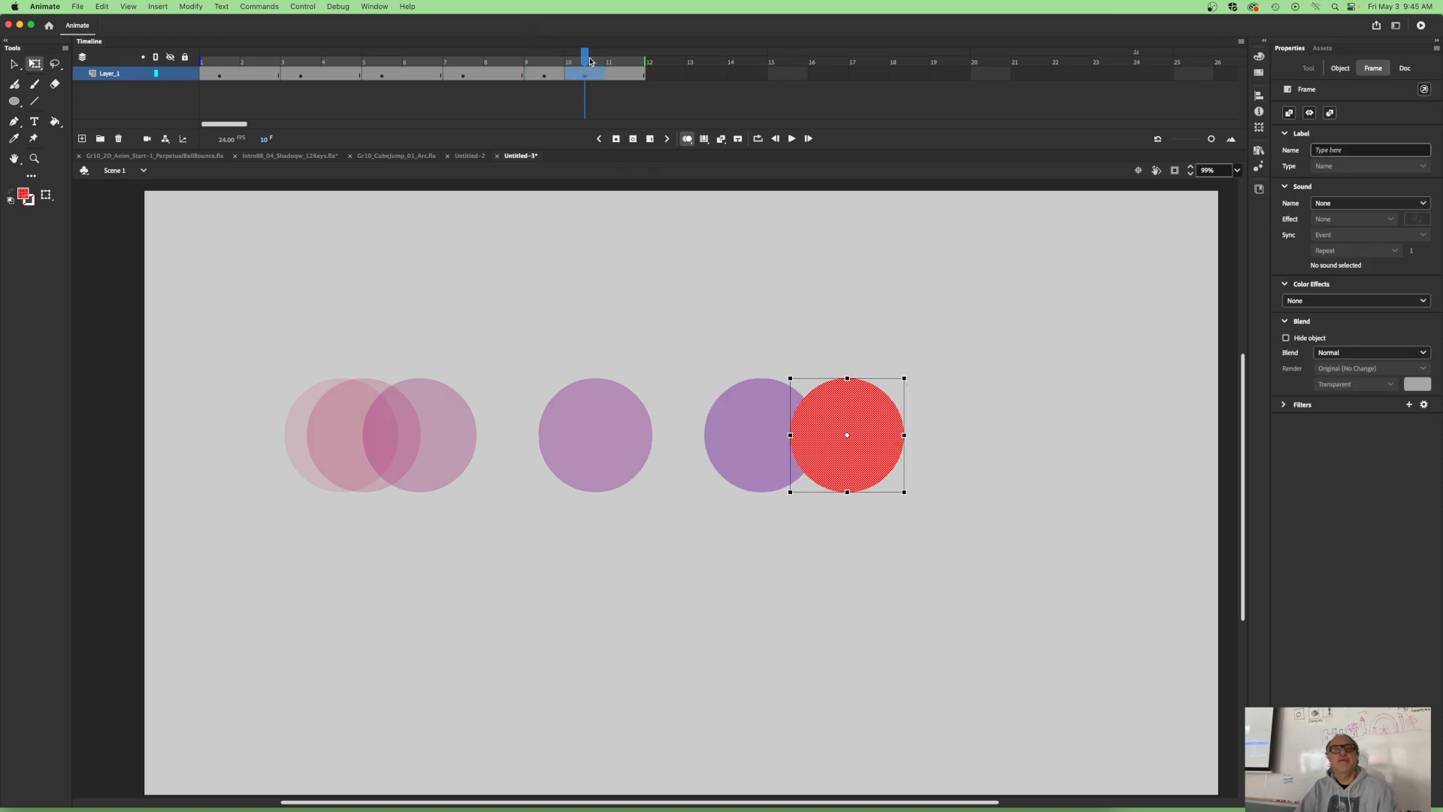
{"action": "left_click", "coordinate": [545, 75]}
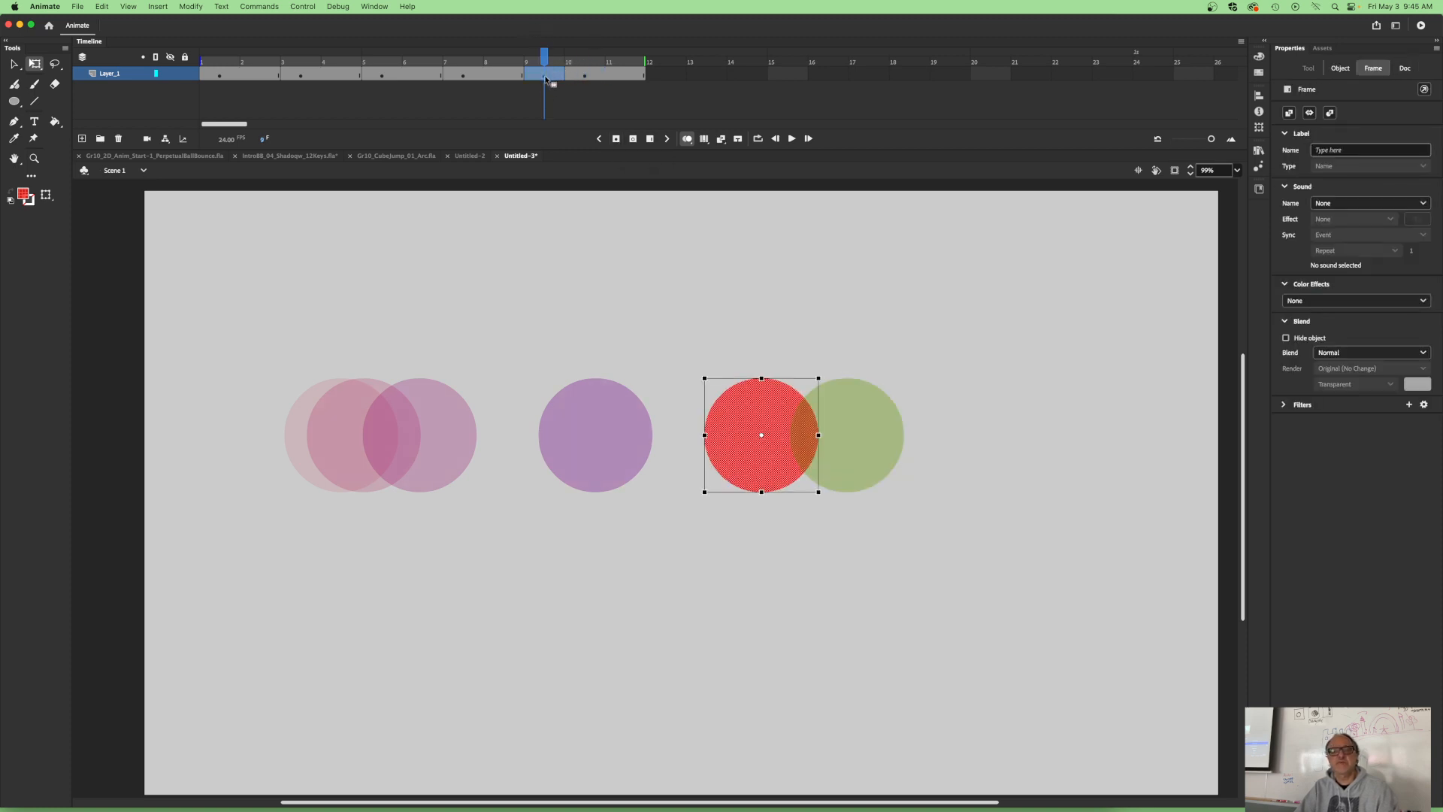
Step: Insert a blank keyframe at frame 11 of Layer_1 and paste the copied final-pose circle frame into it
{"action": "right_click", "coordinate": [731, 455]}
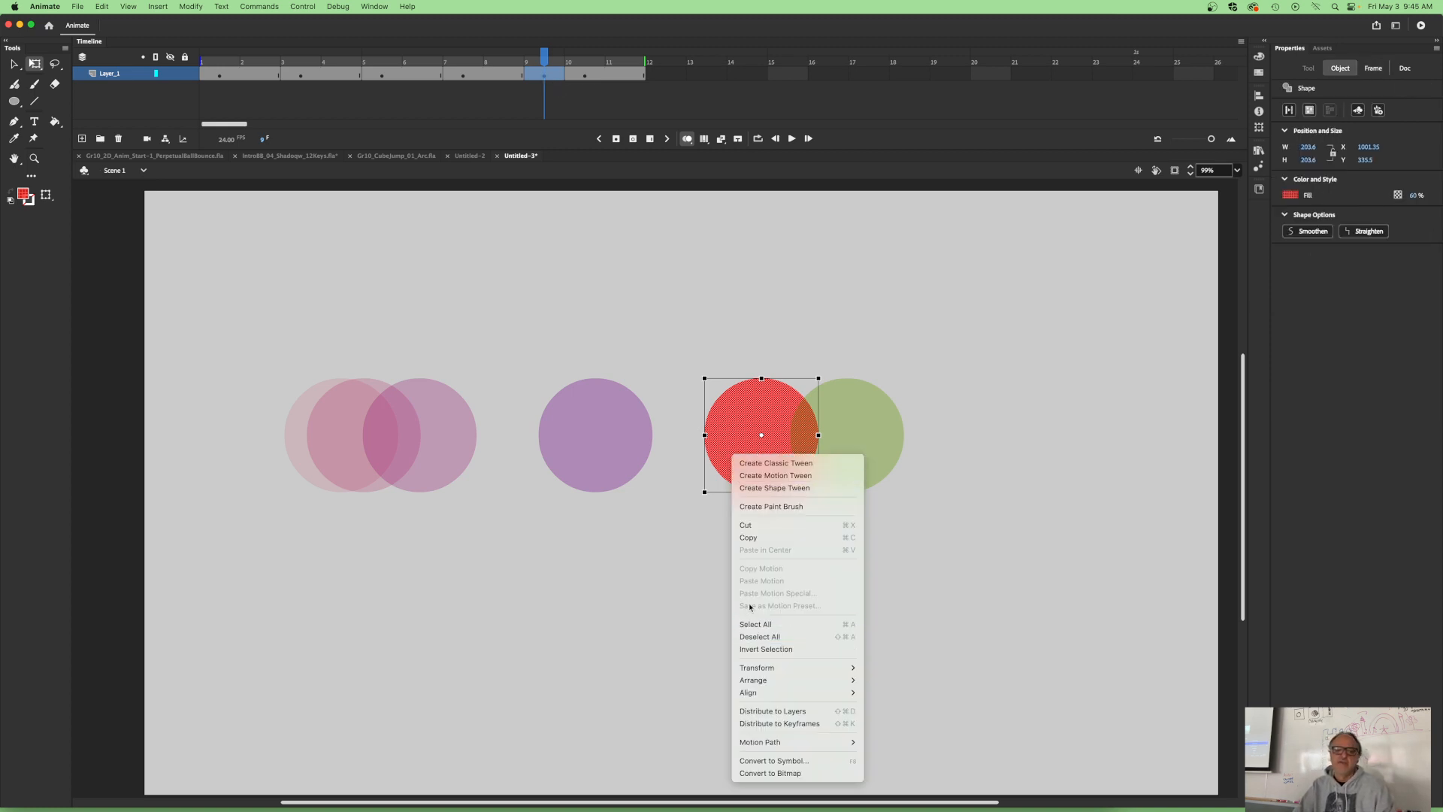
{"action": "left_click", "coordinate": [751, 538]}
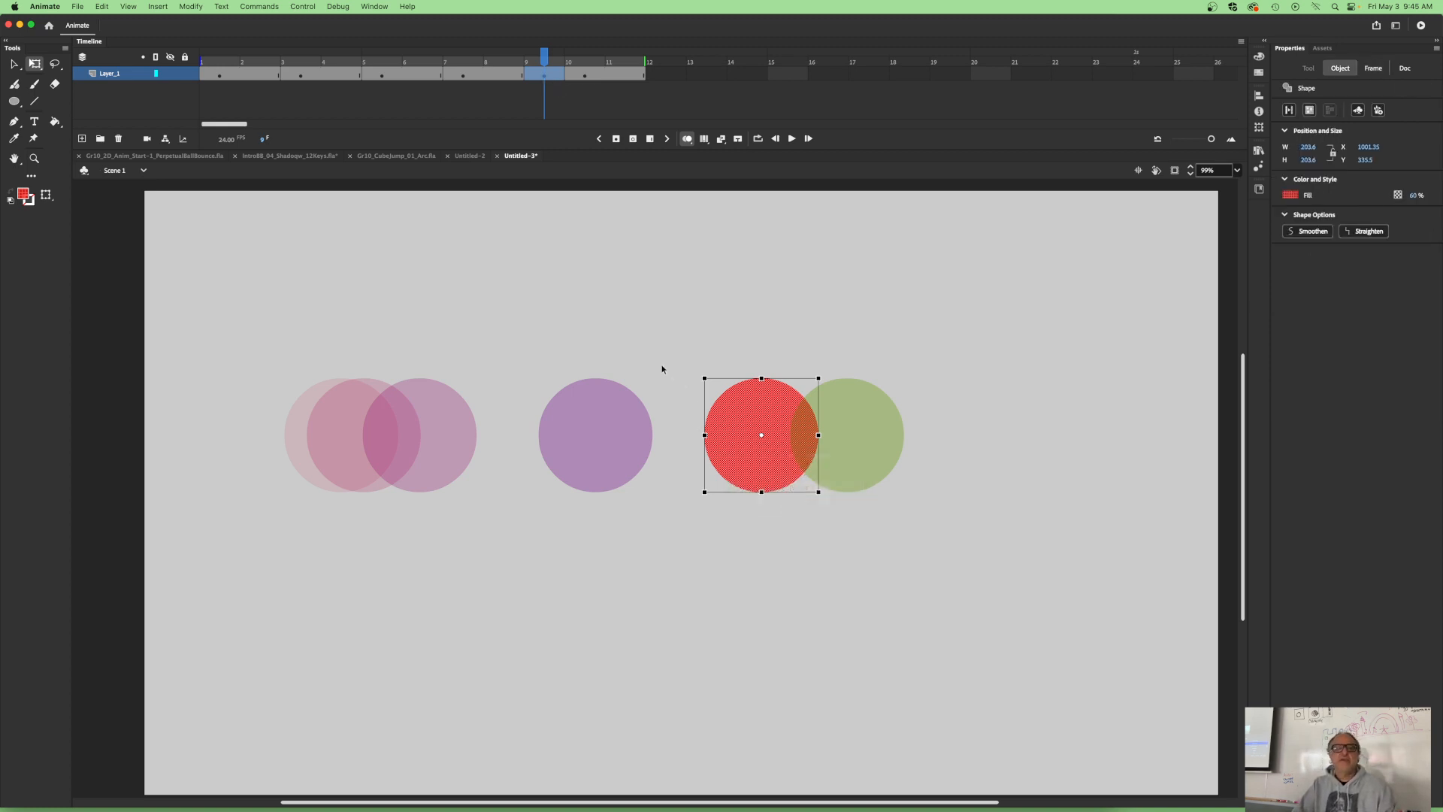
{"action": "left_click", "coordinate": [579, 73]}
{"action": "left_click", "coordinate": [616, 73]}
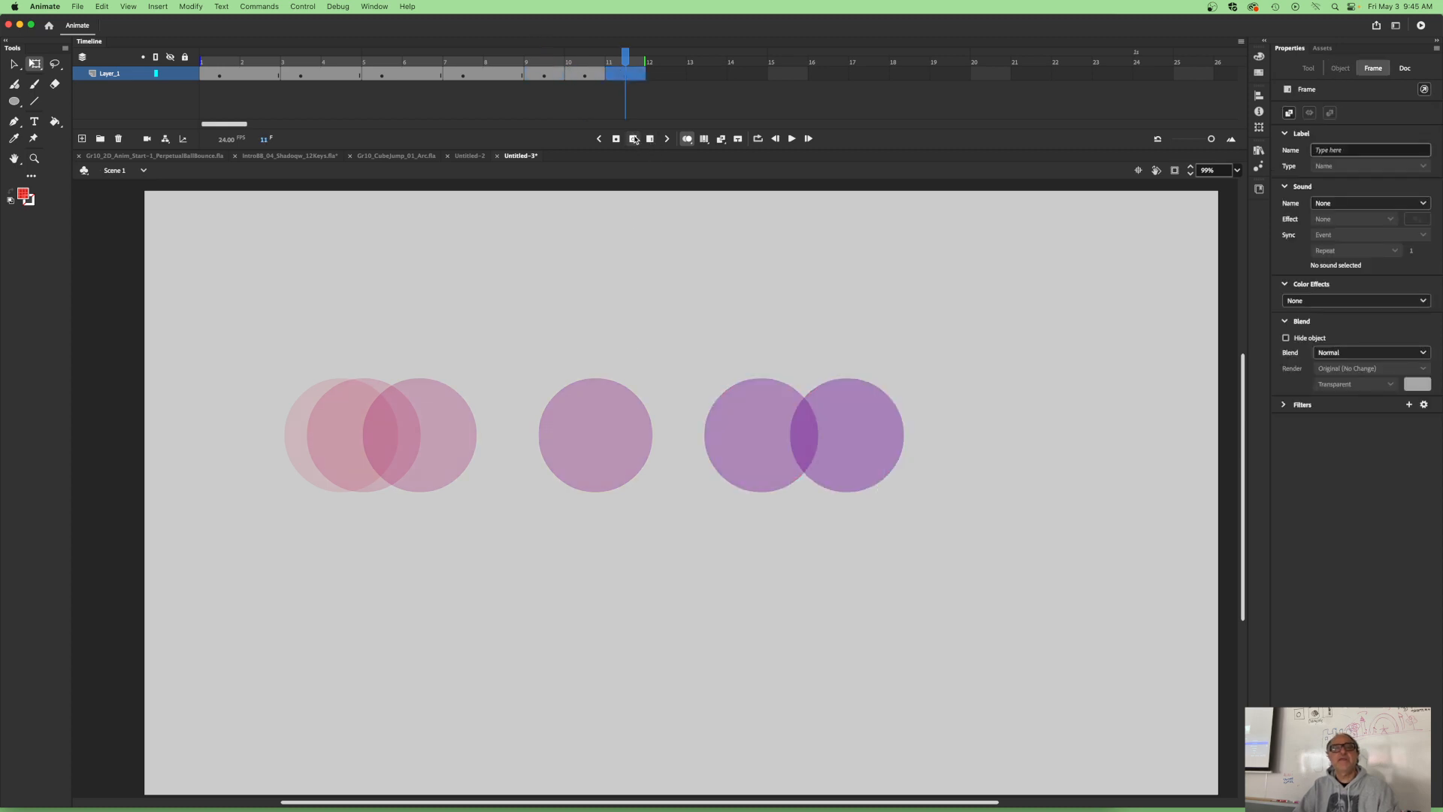
{"action": "right_click", "coordinate": [624, 75]}
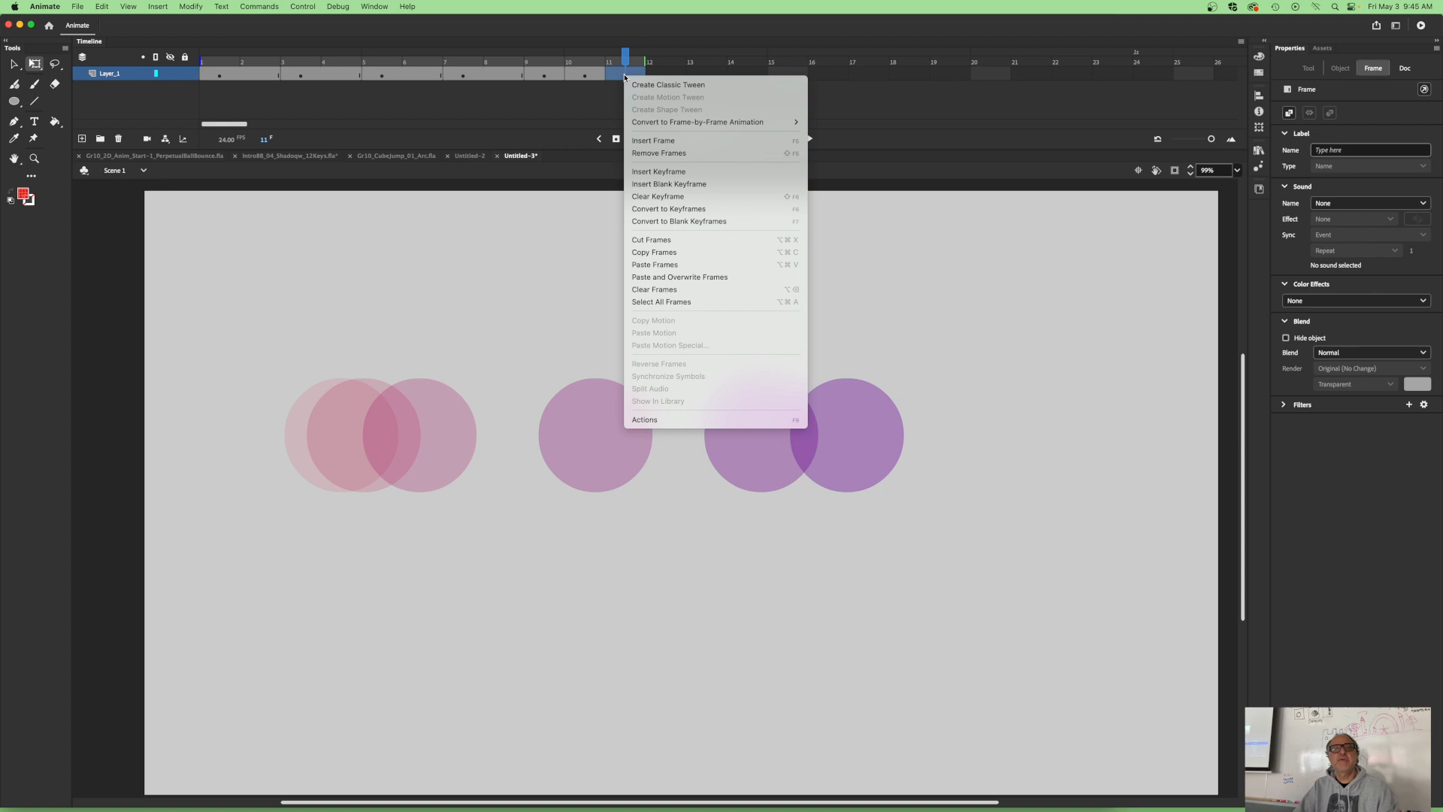
{"action": "left_click", "coordinate": [664, 272]}
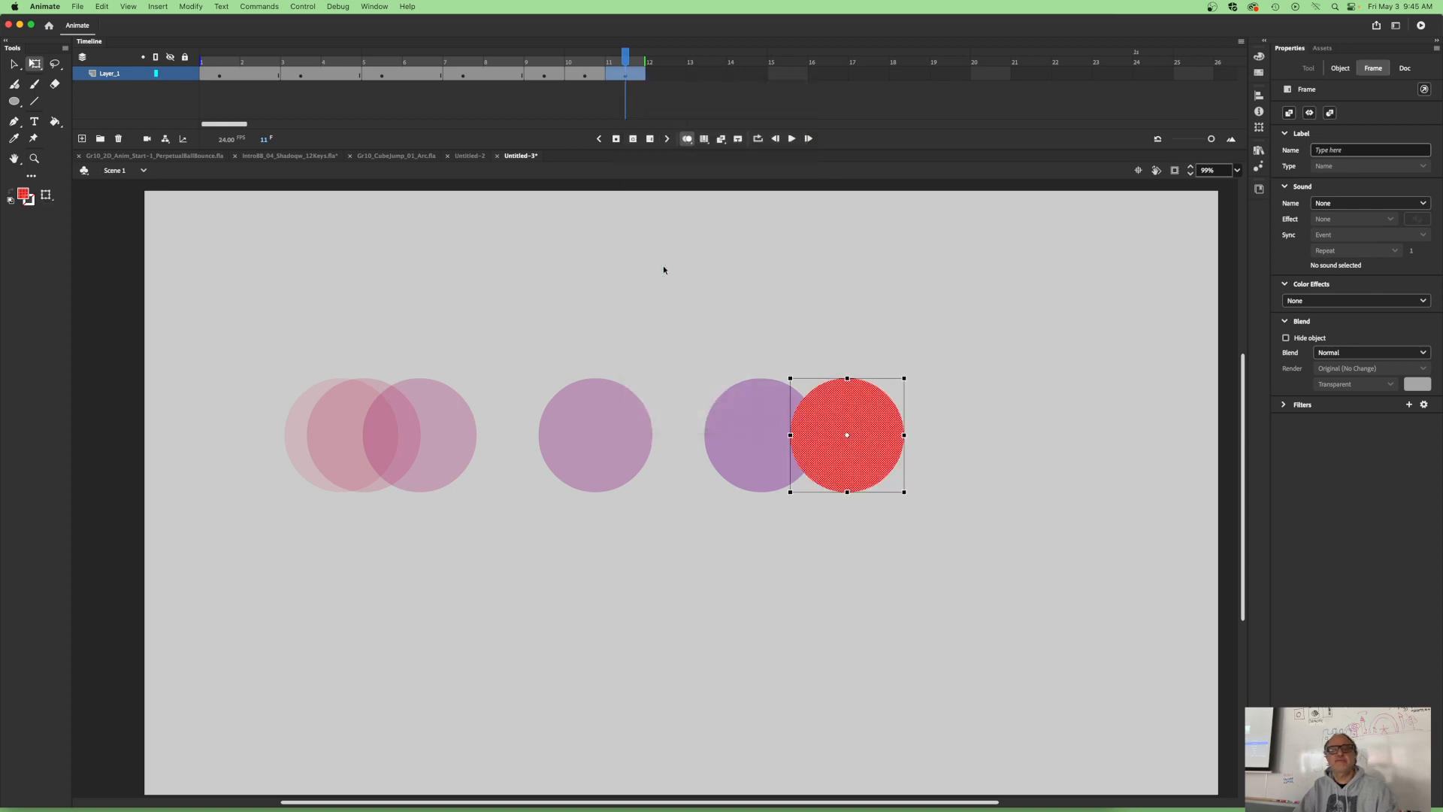
Step: Move the circle at frame 10 left to about X 1088, between the frame 9 pose and the final pose
{"action": "left_click", "coordinate": [582, 75]}
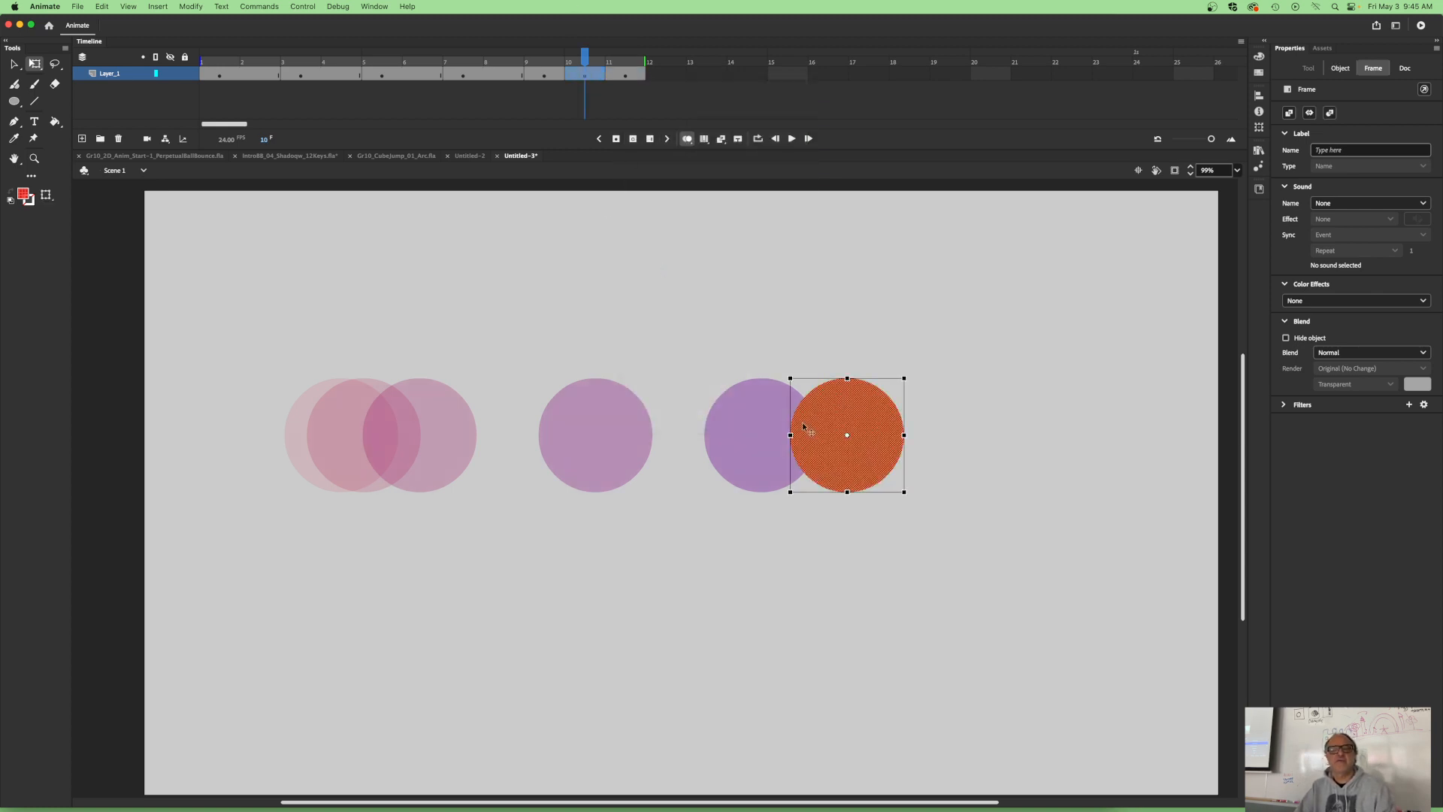
{"action": "left_click_drag", "start_coordinate": [845, 444], "coordinate": [808, 439]}
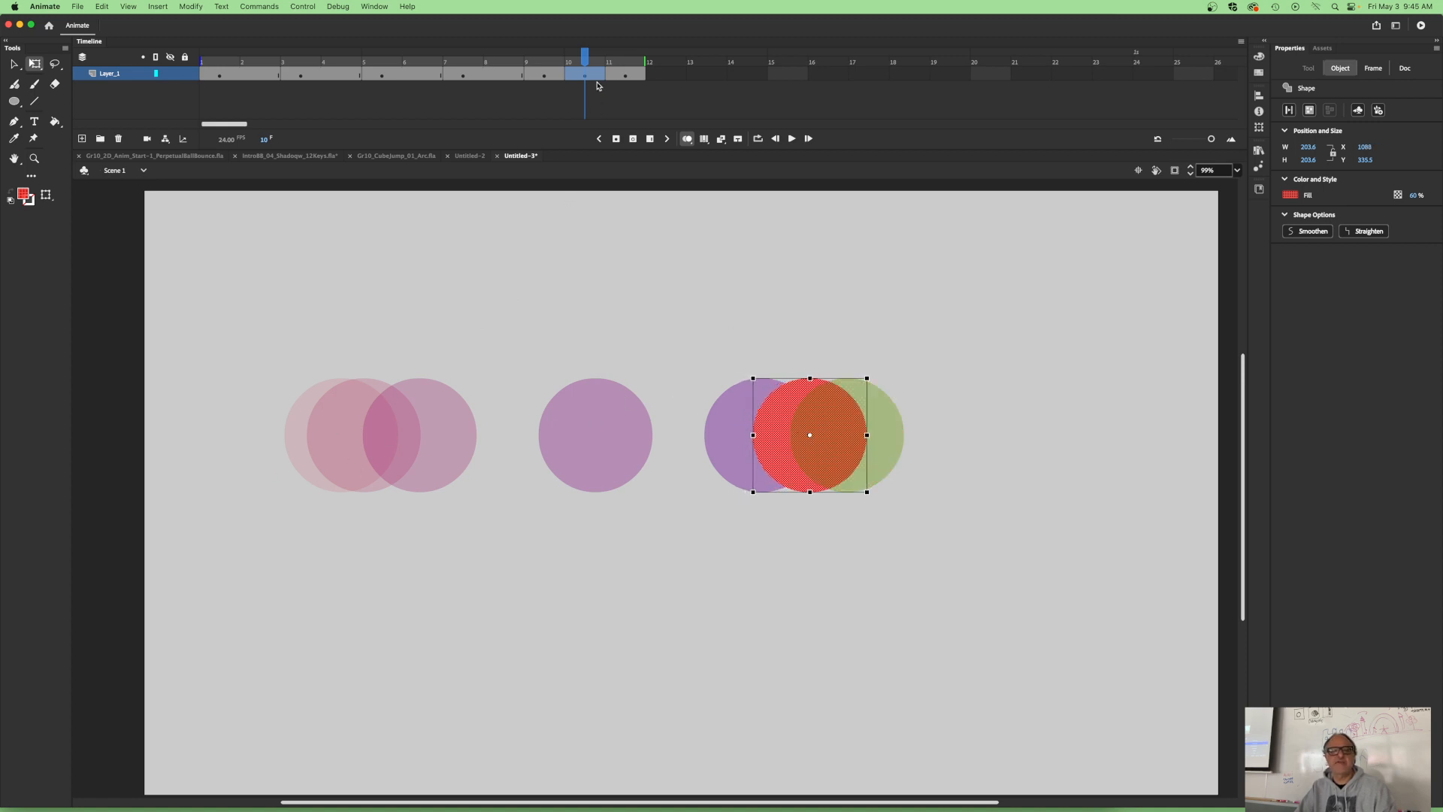
Step: Extend the pose at frame 9 and the two following poses by one frame each, so every pose holds for two frames
{"action": "left_click", "coordinate": [544, 74]}
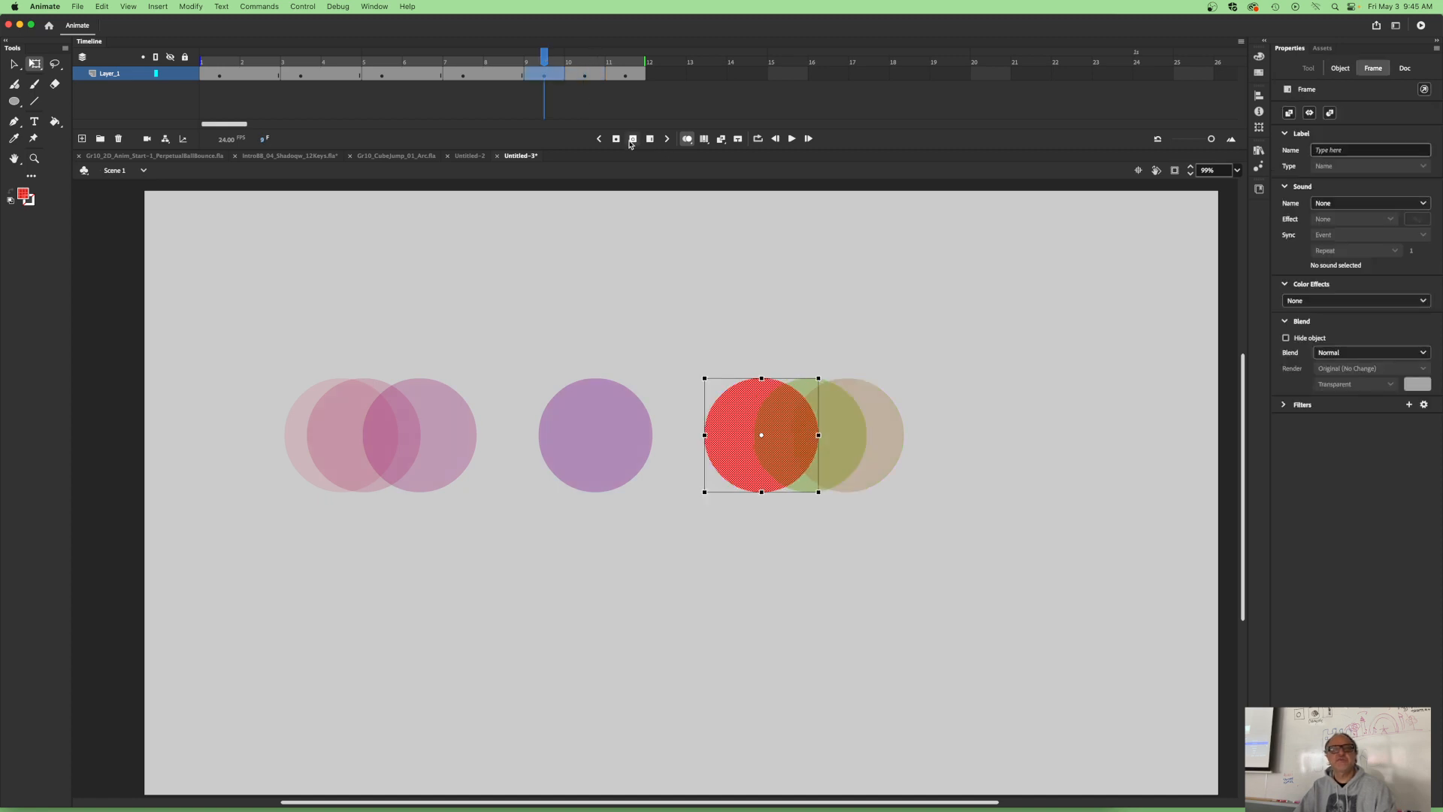
{"action": "left_click", "coordinate": [649, 140]}
{"action": "left_click", "coordinate": [623, 74]}
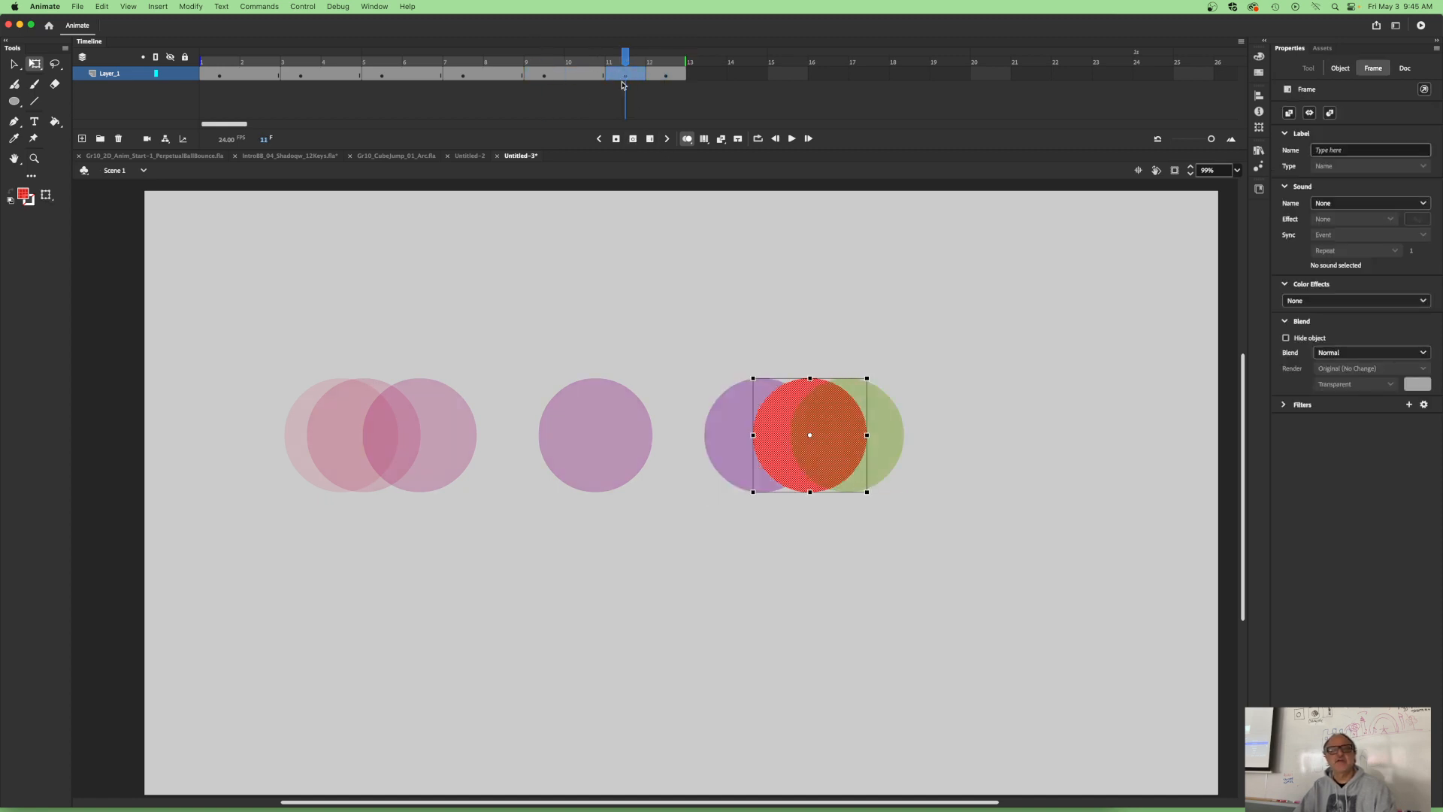
{"action": "left_click", "coordinate": [651, 140]}
{"action": "left_click", "coordinate": [707, 76]}
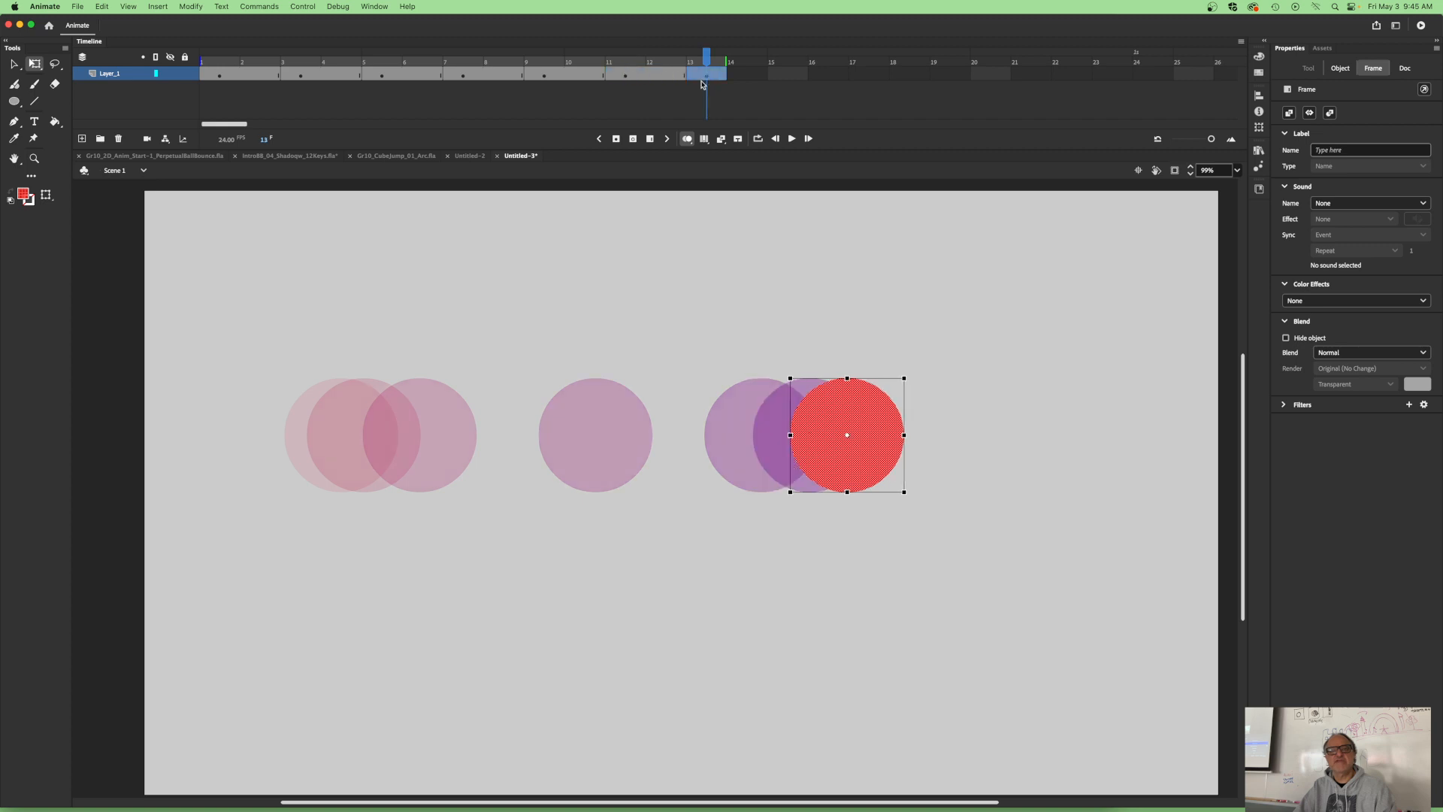
{"action": "left_click", "coordinate": [651, 140]}
Step: Play back the animation and, with onion skinning off, examine the circle's poses from frame 7 through frame 12
{"action": "left_click_drag", "start_coordinate": [707, 60], "coordinate": [675, 83]}
{"action": "key", "text": "Return"}
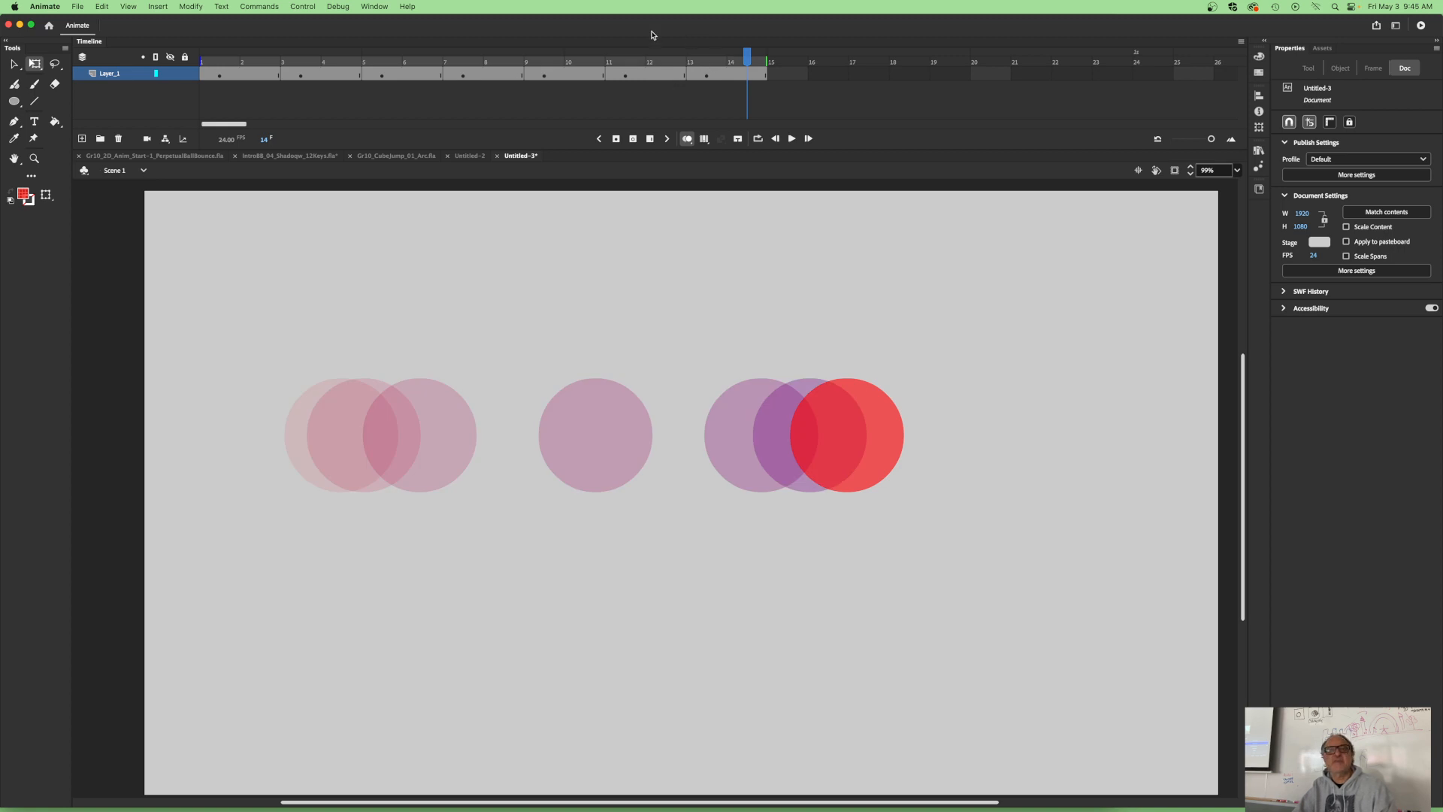
{"action": "key", "text": "Return"}
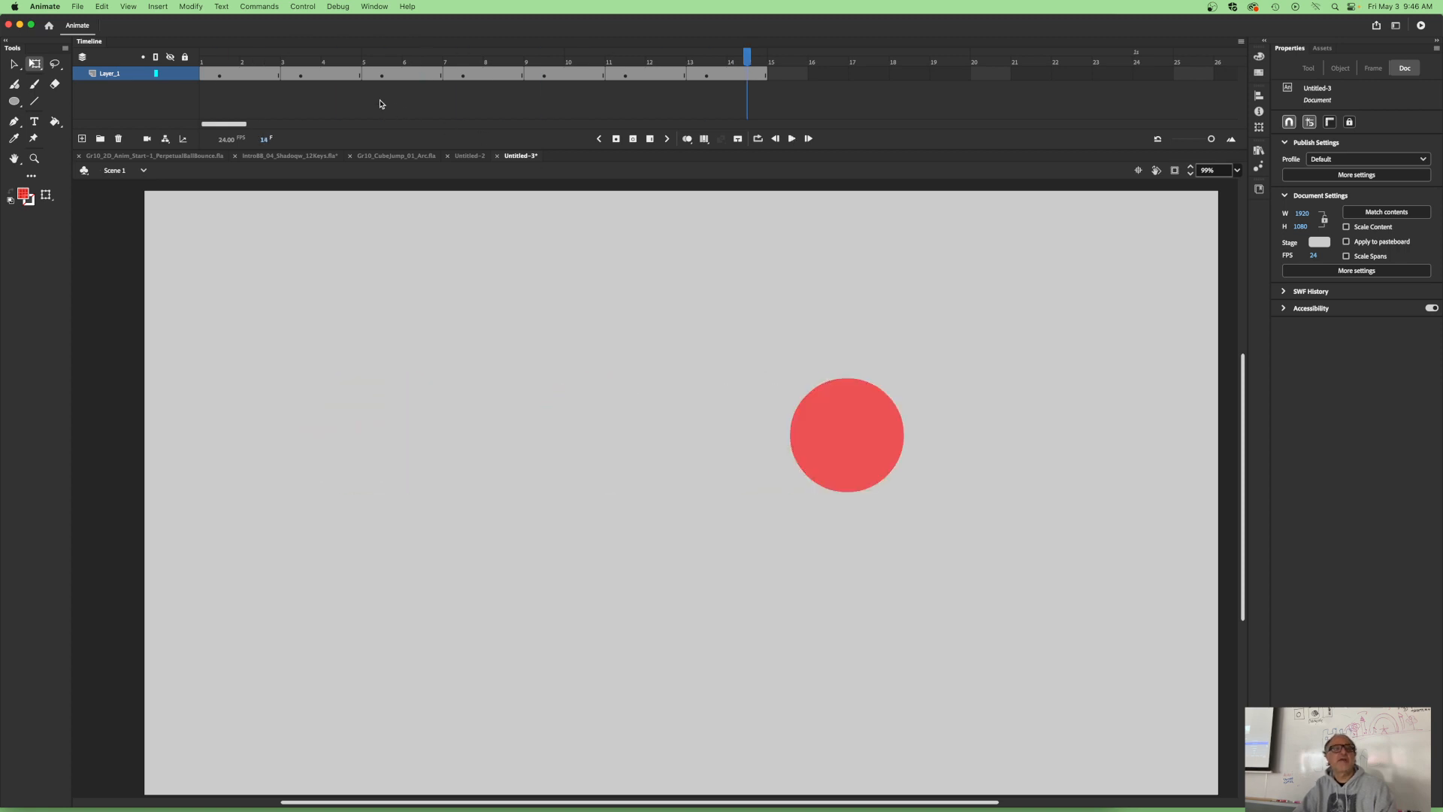
{"action": "left_click", "coordinate": [466, 76]}
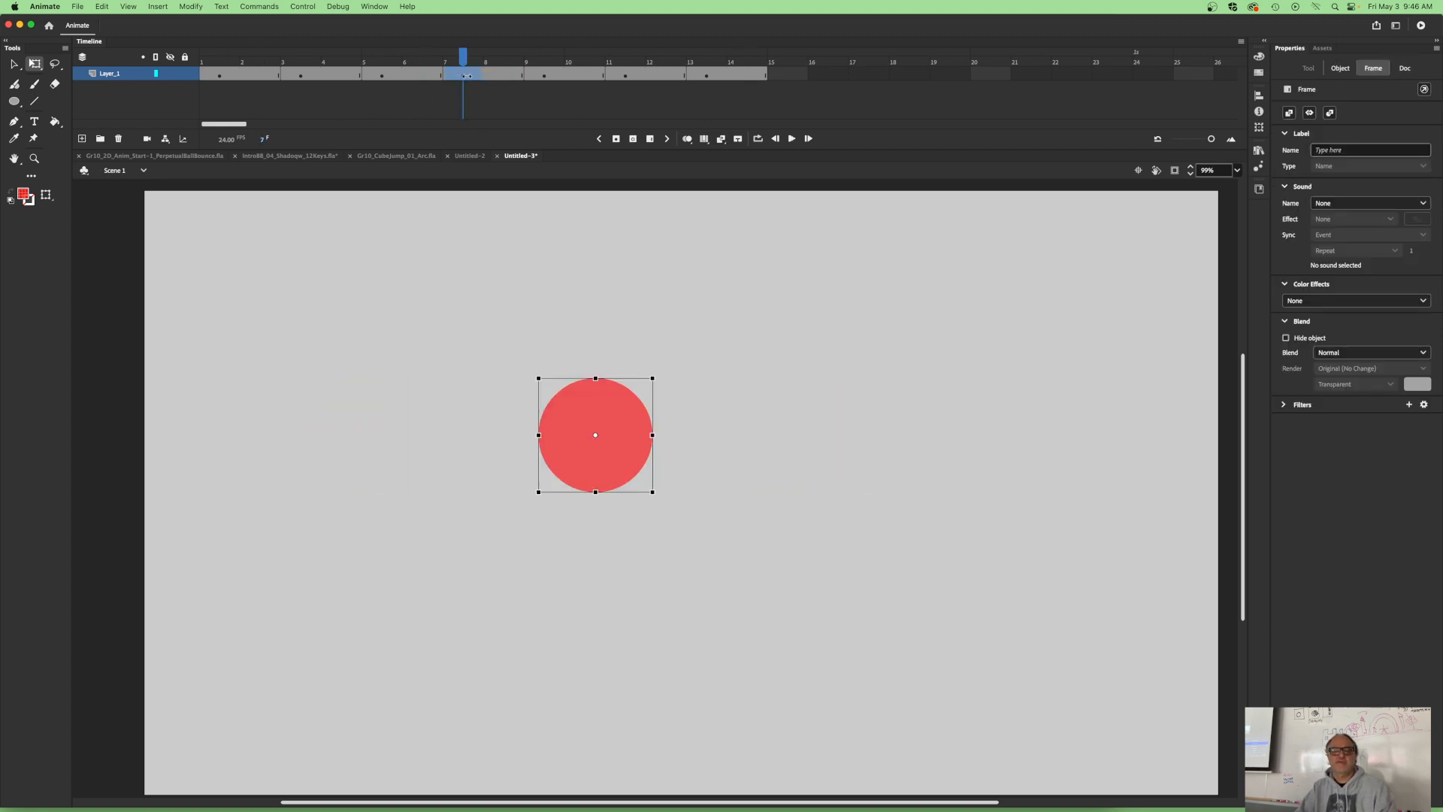
{"action": "left_click", "coordinate": [544, 76]}
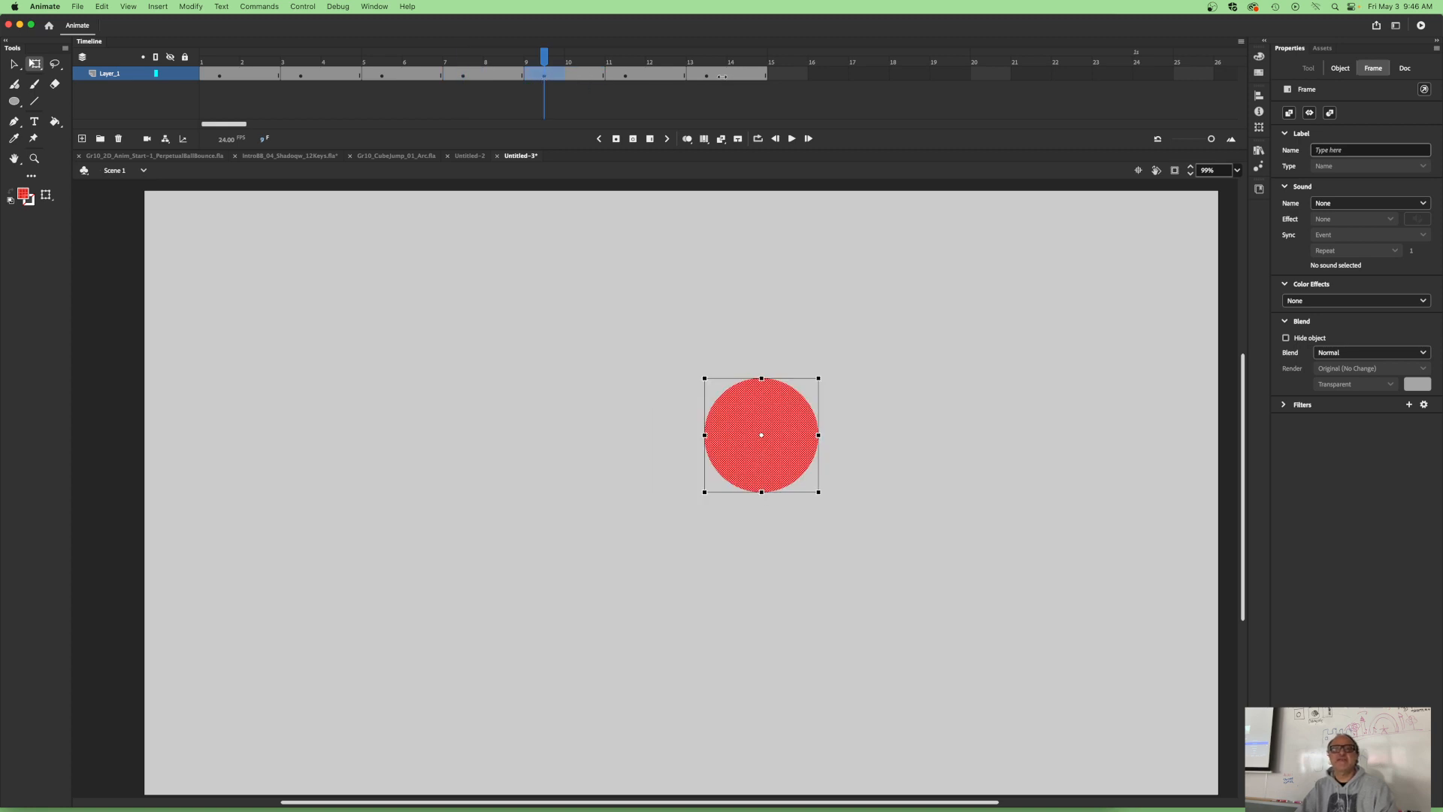
{"action": "left_click_drag", "start_coordinate": [544, 62], "coordinate": [654, 109]}
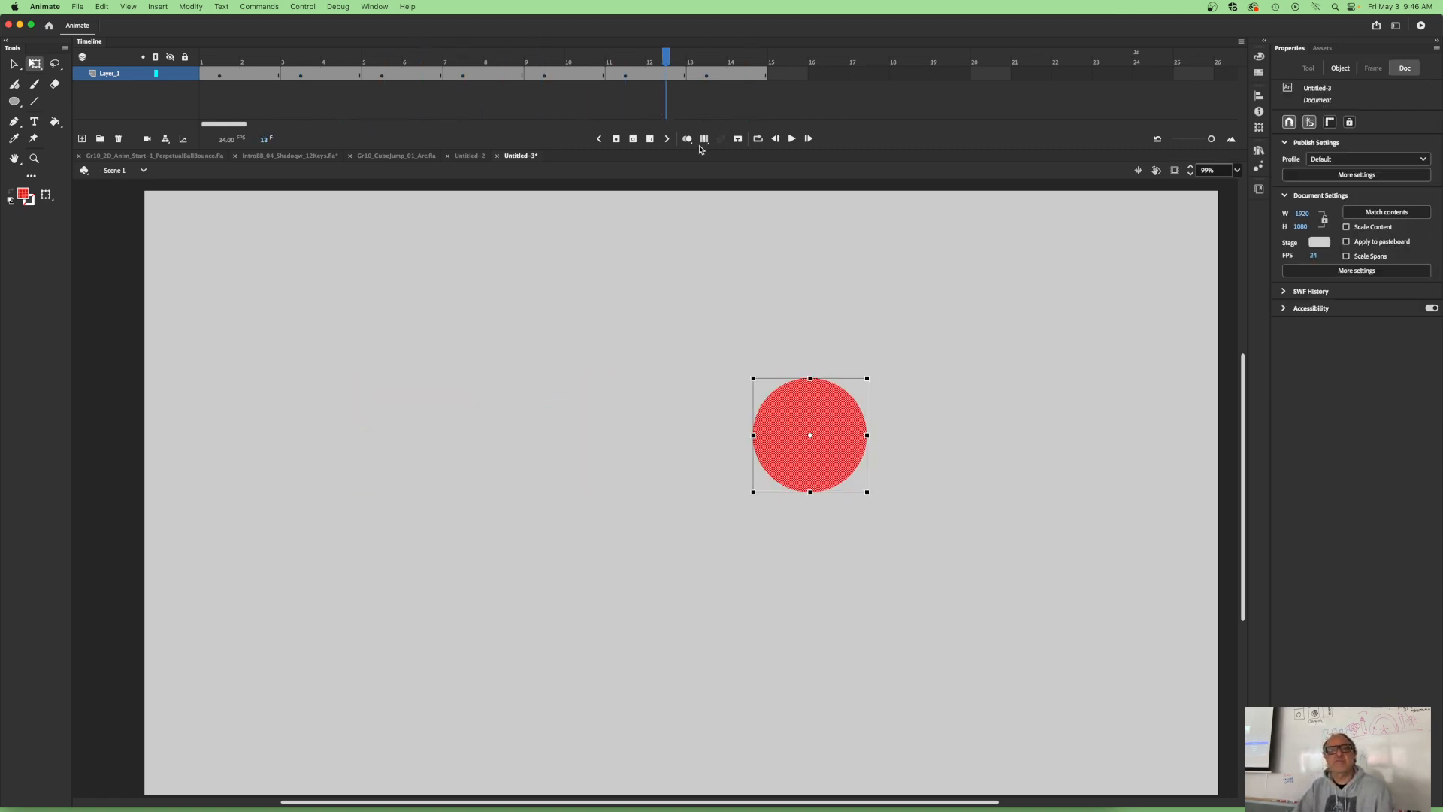
Step: Turn on onion skinning and nudge the circle at frame 11 slightly right, comparing it with the poses at frames 9 and 13
{"action": "left_click", "coordinate": [687, 139]}
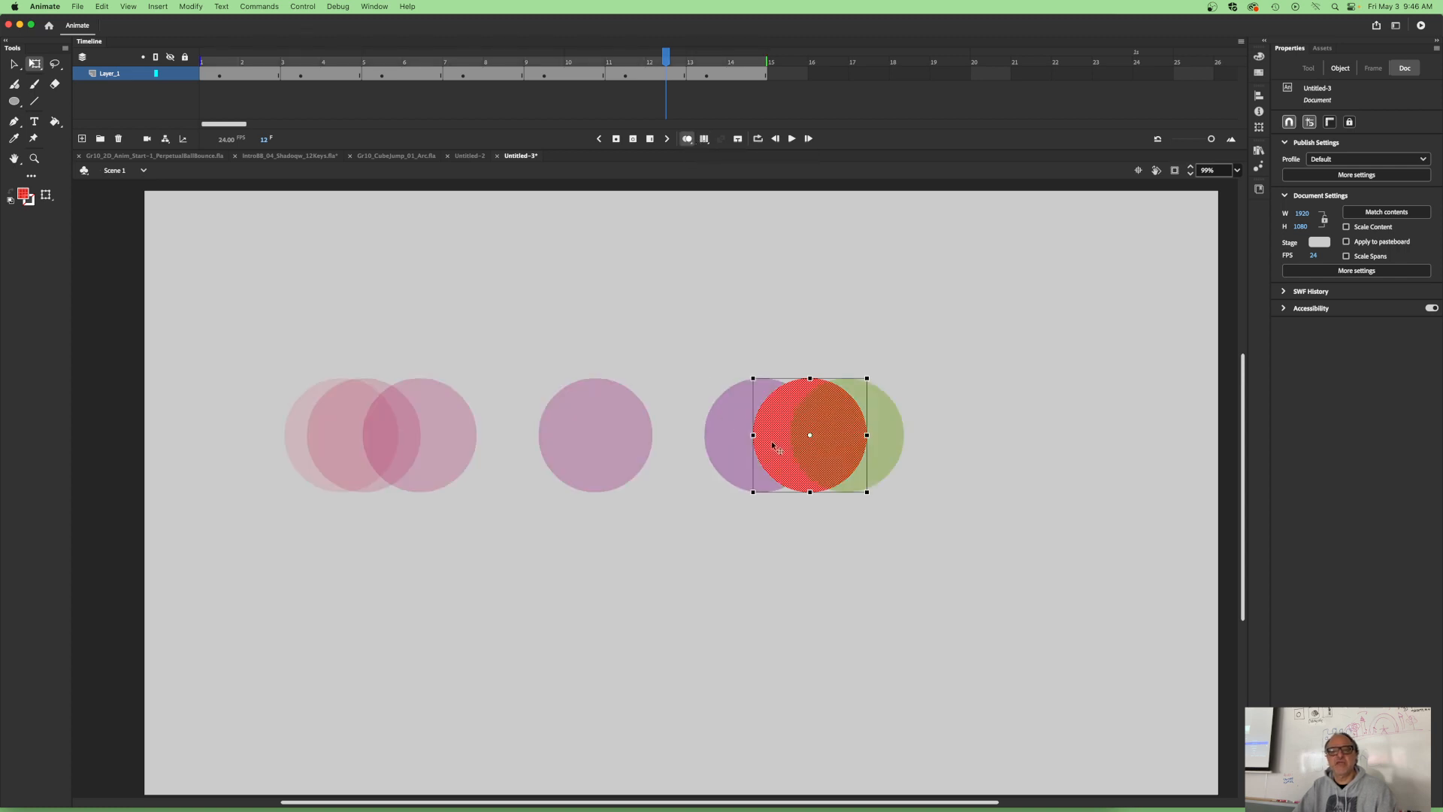
{"action": "left_click", "coordinate": [547, 76]}
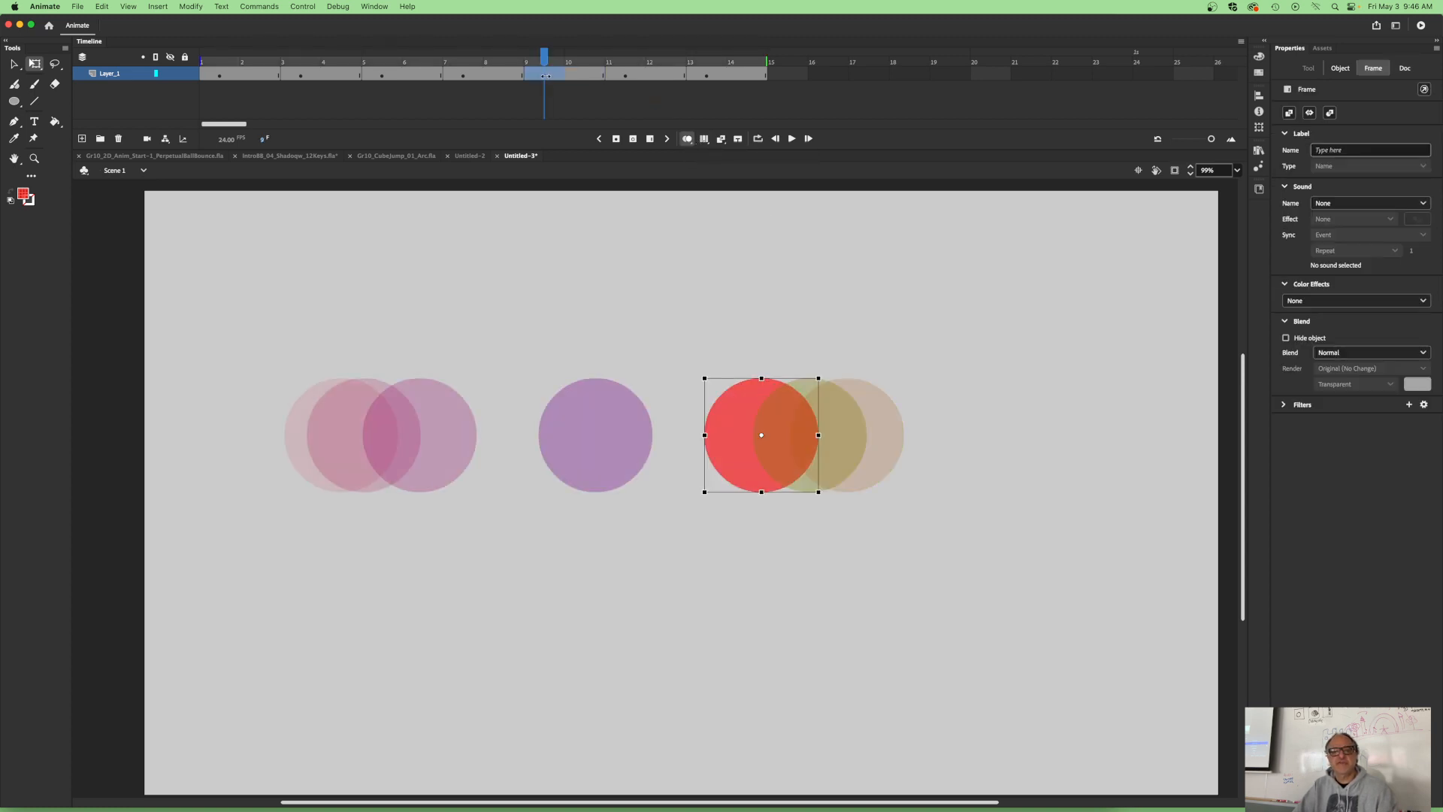
{"action": "left_click", "coordinate": [624, 75]}
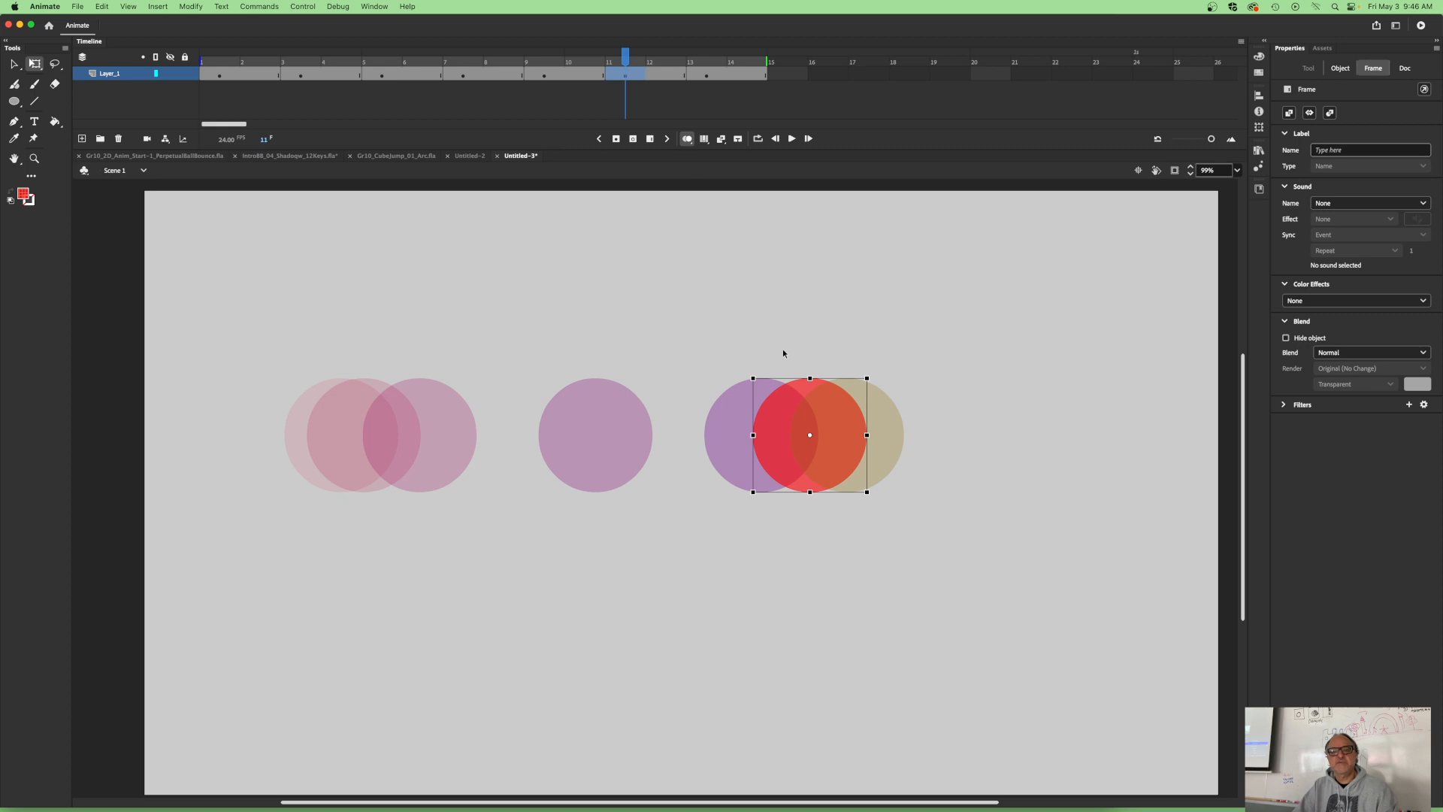
{"action": "key", "text": "Right"}
{"action": "key", "text": "Right"}
{"action": "key", "text": "Right"}
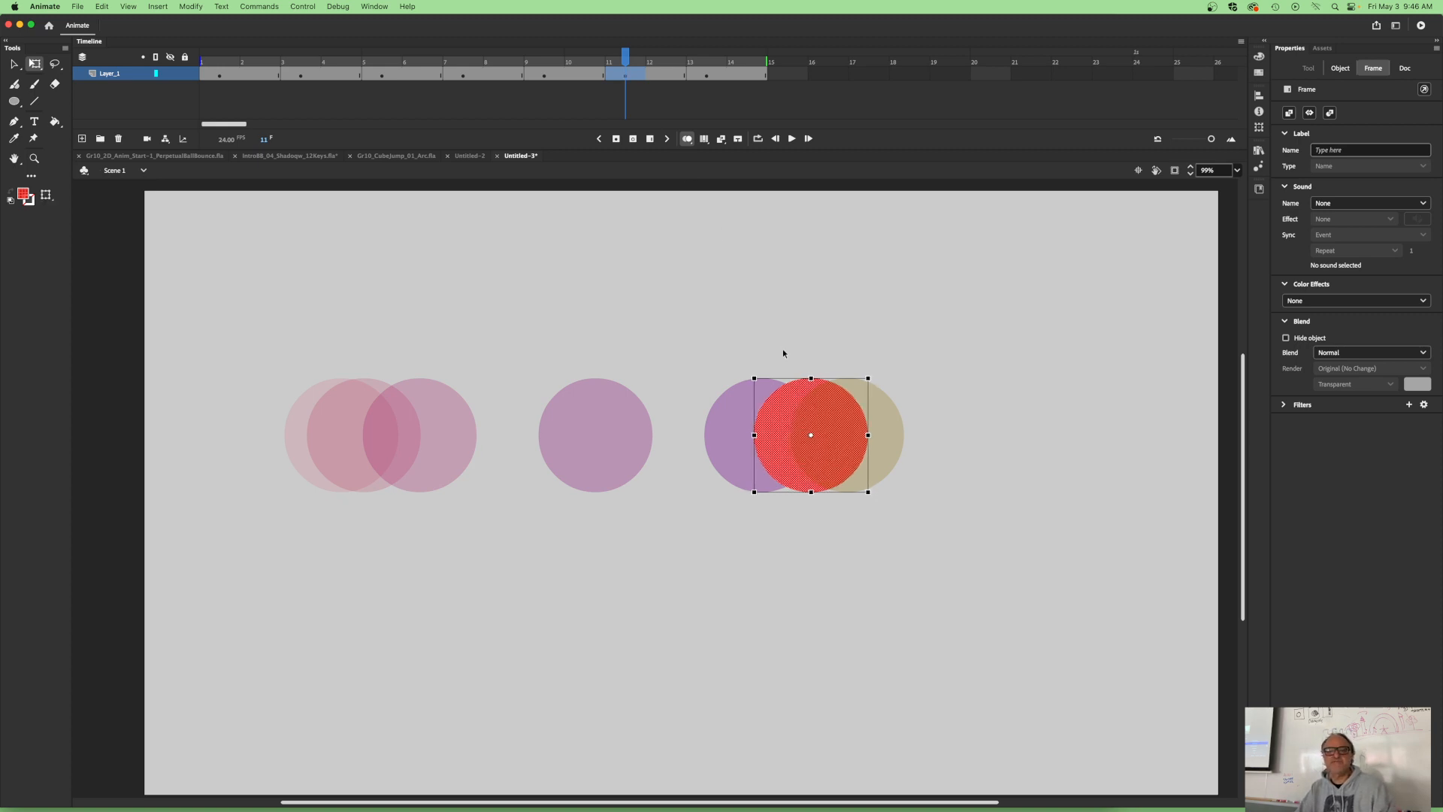
{"action": "key", "text": "Right"}
{"action": "key", "text": "Right"}
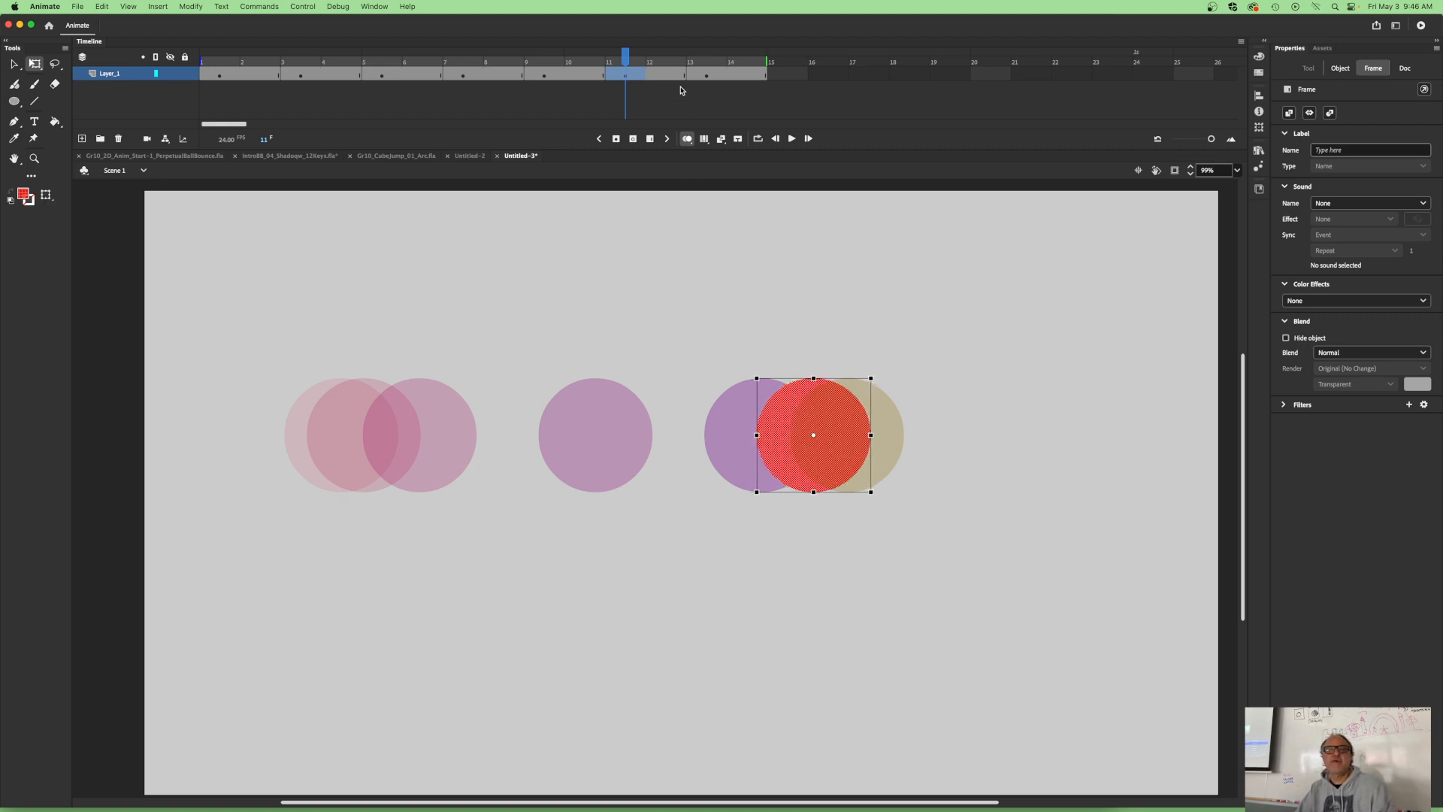
{"action": "left_click", "coordinate": [705, 76]}
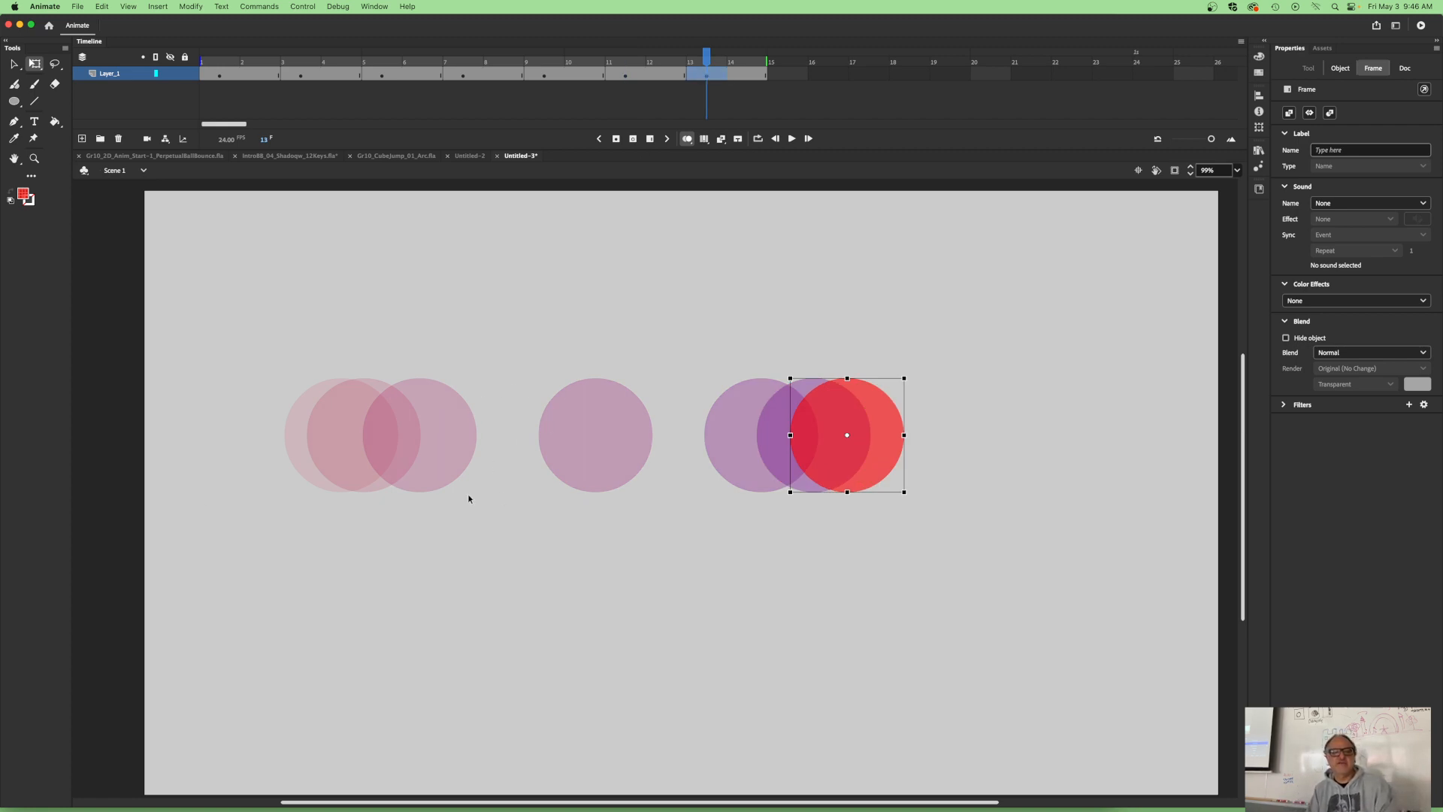
Step: Compare the poses at frames 7 and 5, and insert a blank keyframe at frame 6 of Layer_1
{"action": "left_click", "coordinate": [464, 75]}
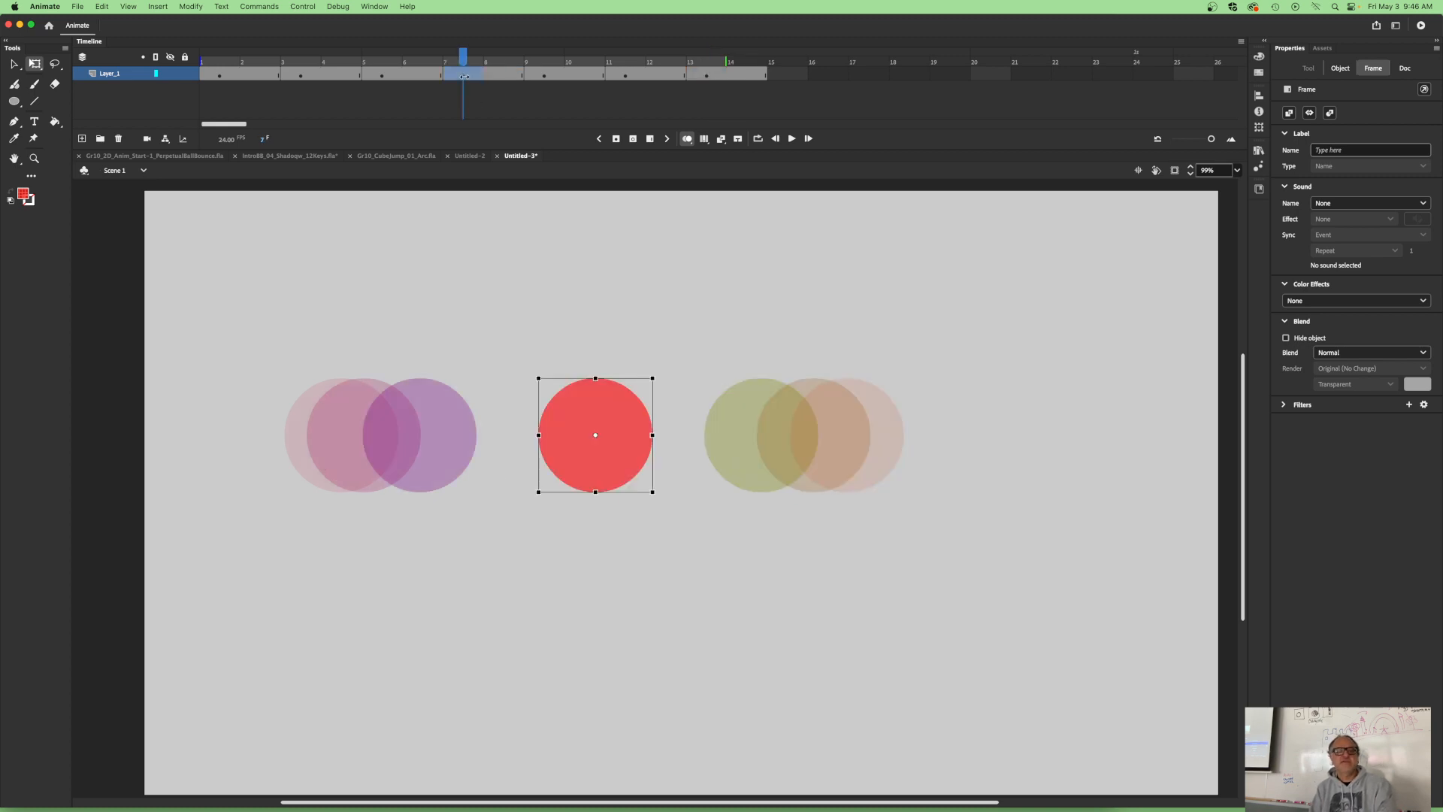
{"action": "left_click", "coordinate": [379, 76]}
{"action": "left_click", "coordinate": [433, 73]}
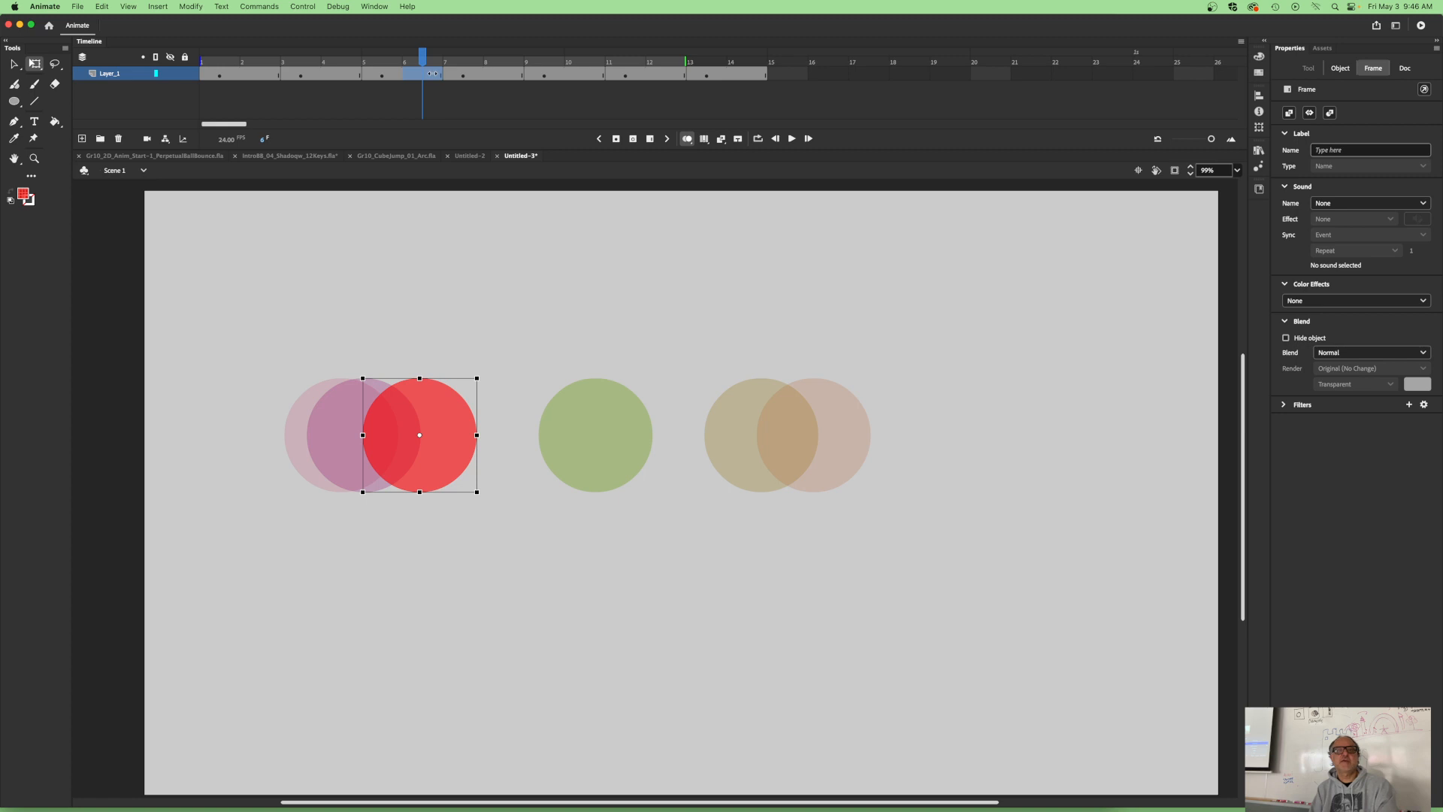
{"action": "left_click", "coordinate": [634, 139]}
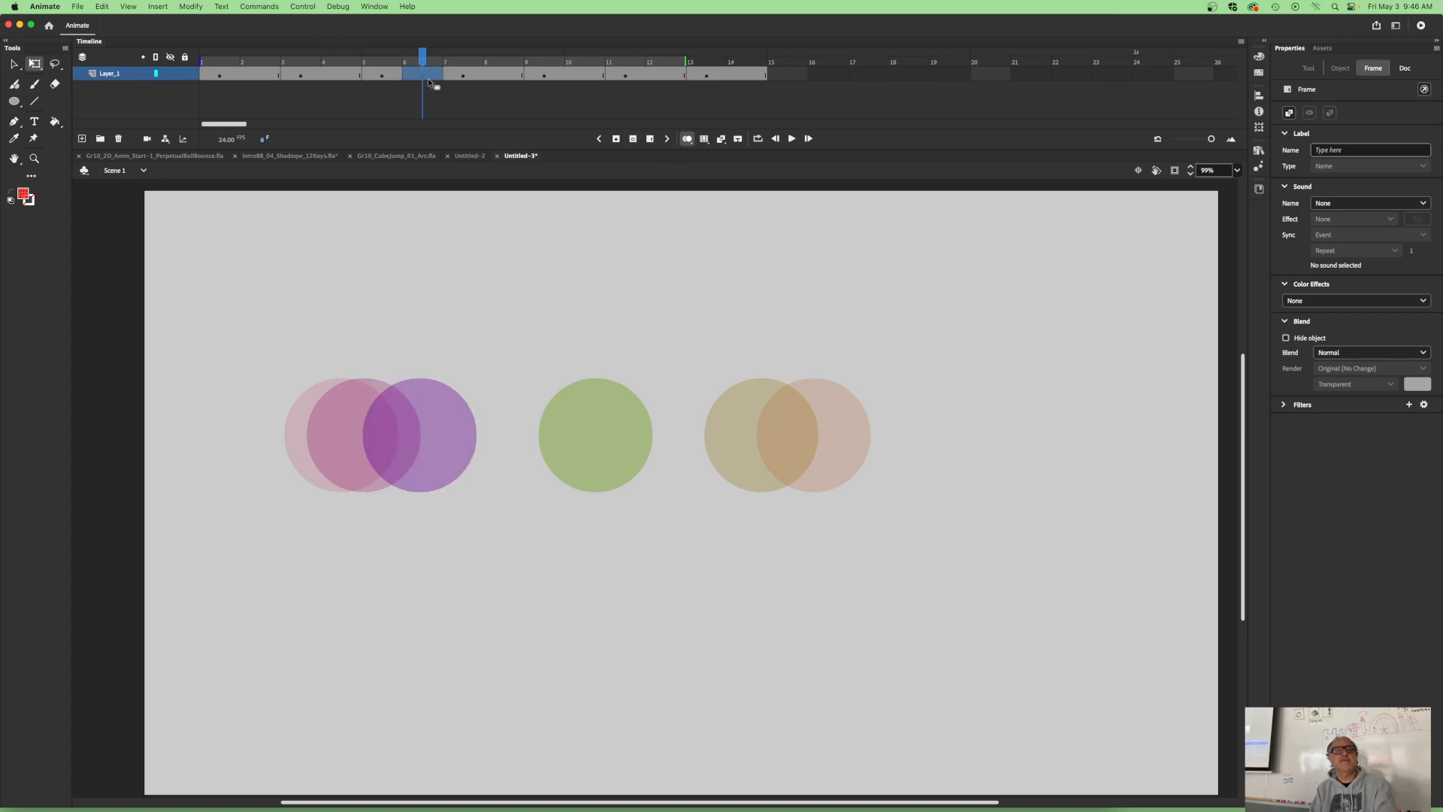
Step: Copy the circle keyframe at frame 5 of Layer_1 and paste it into the blank frame 6
{"action": "left_click", "coordinate": [382, 74]}
{"action": "right_click", "coordinate": [381, 76]}
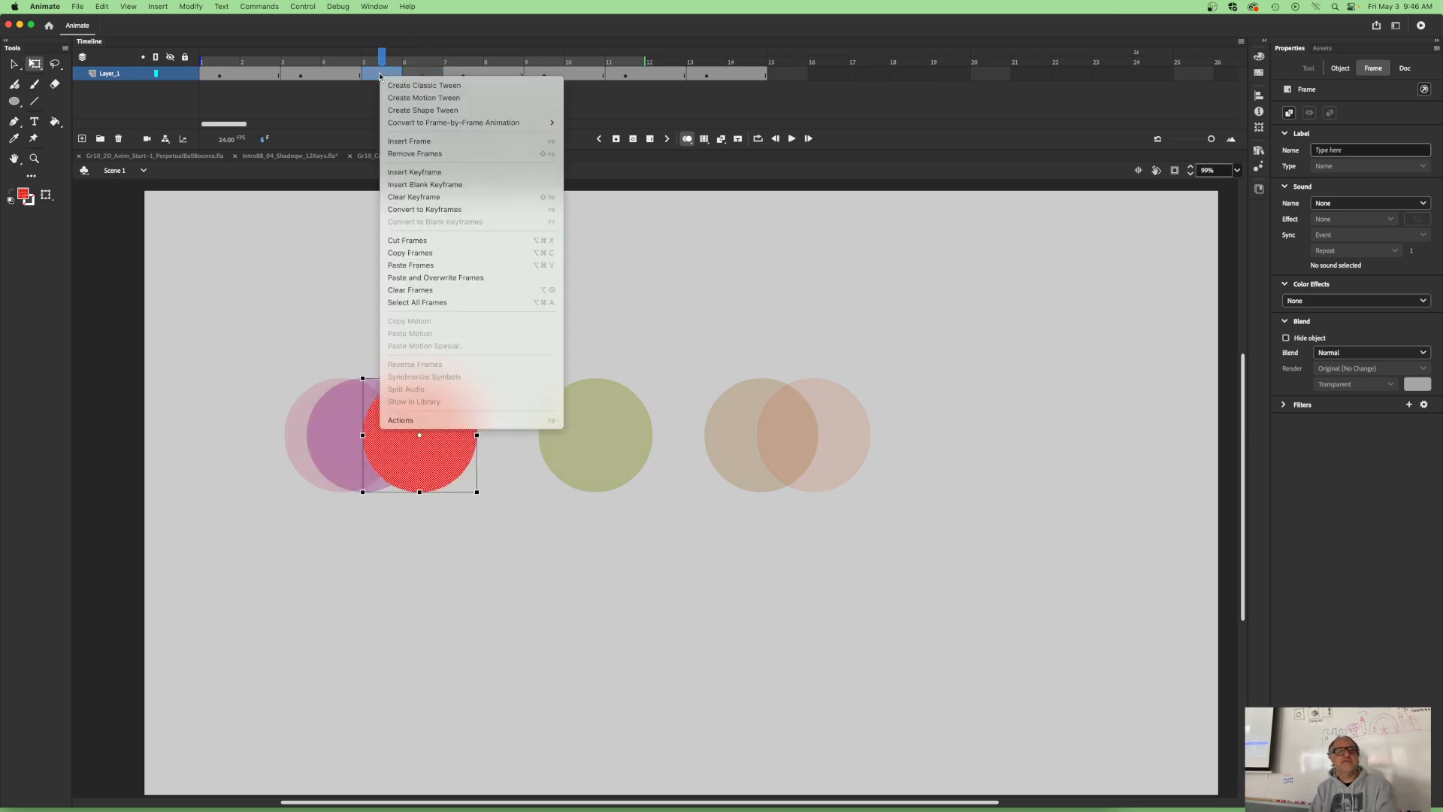
{"action": "left_click", "coordinate": [411, 252]}
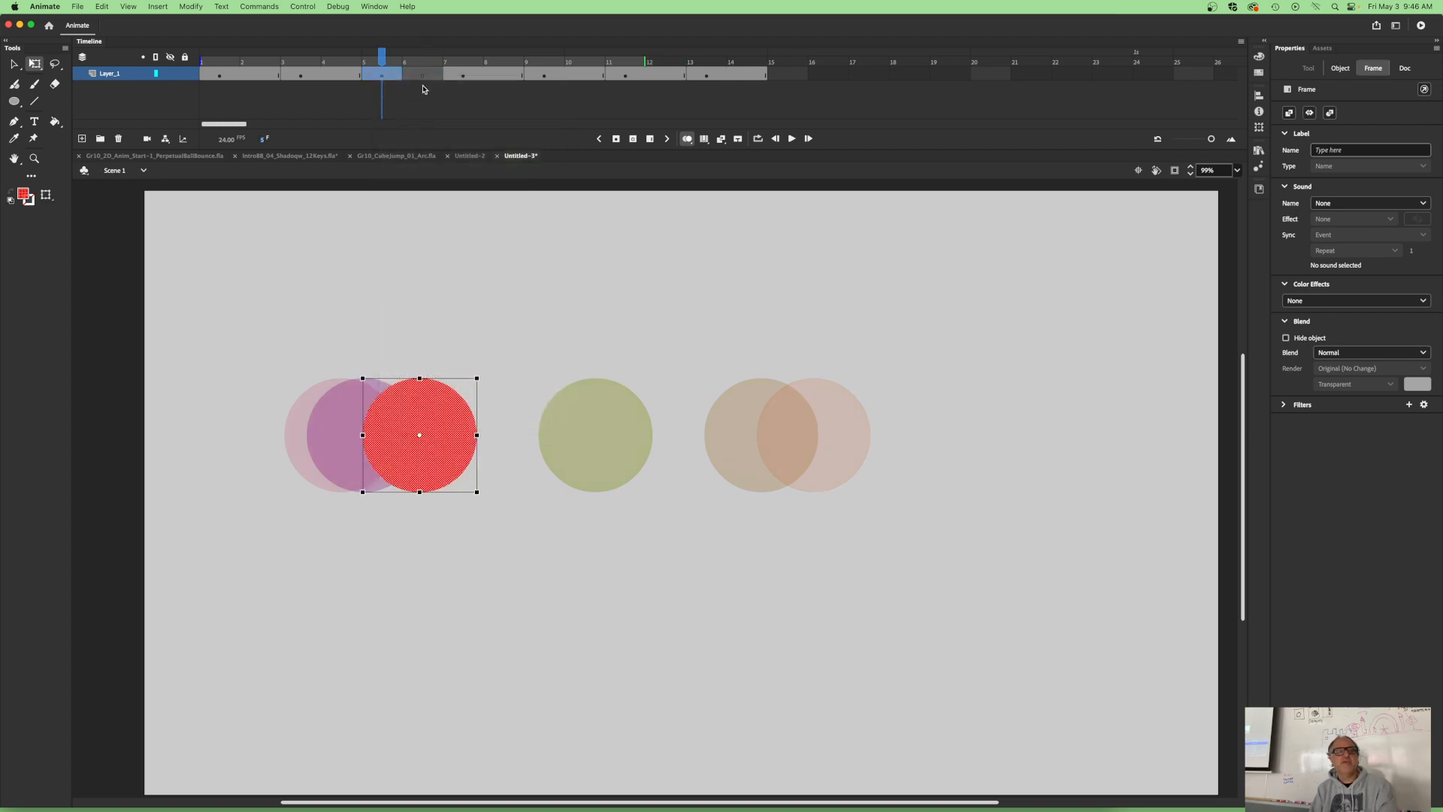
{"action": "left_click", "coordinate": [427, 75]}
{"action": "right_click", "coordinate": [424, 78]}
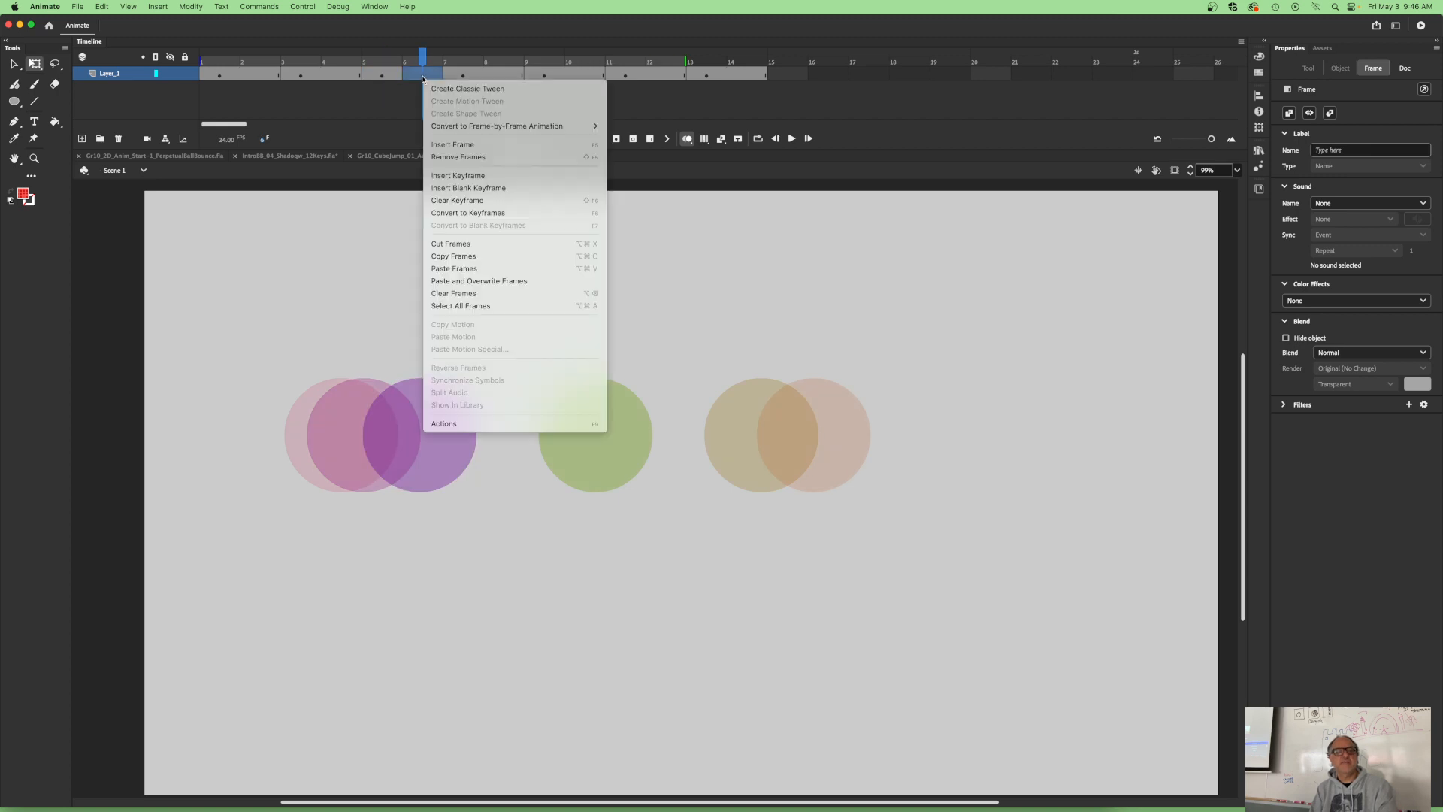
{"action": "left_click", "coordinate": [444, 269]}
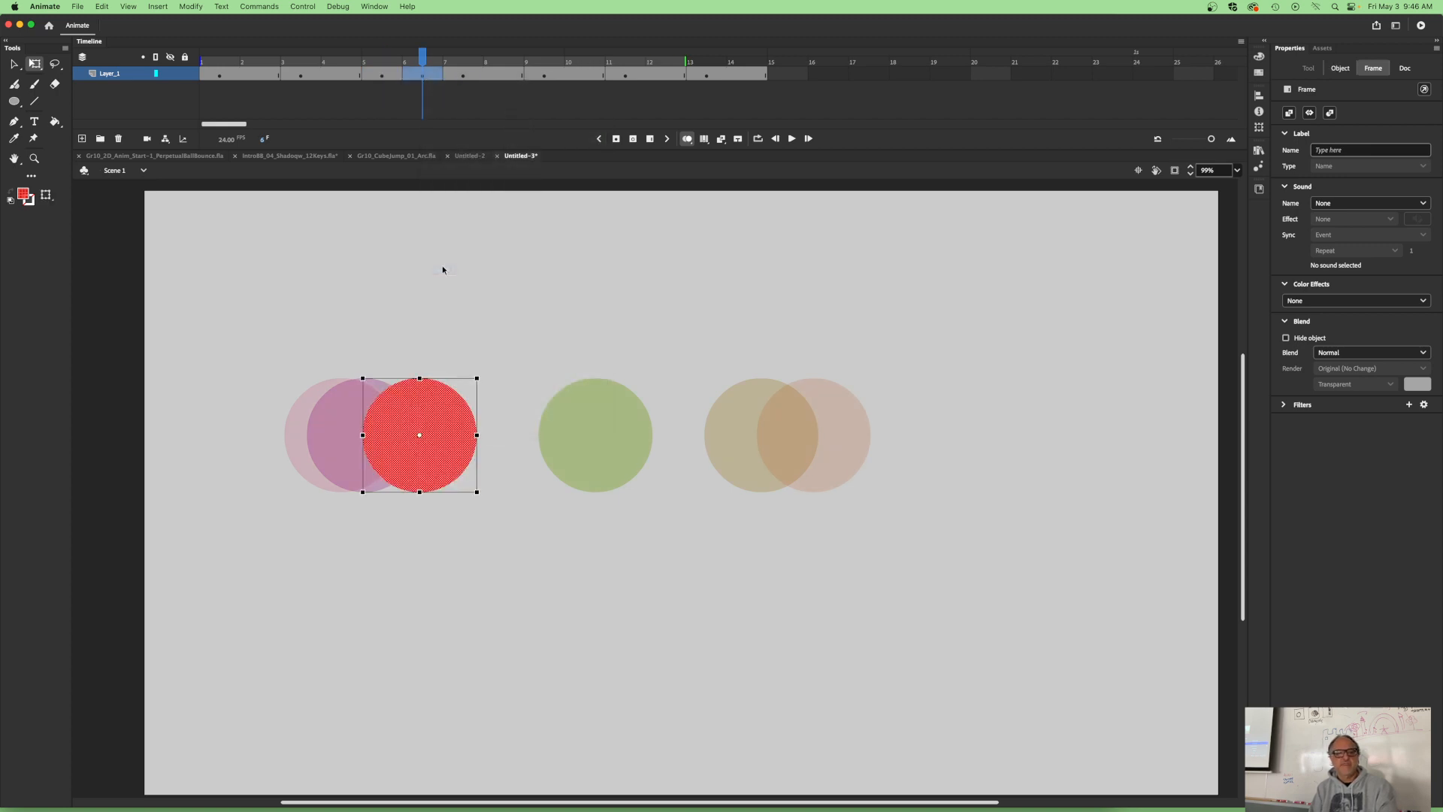
Step: Nudge the circle at frame 6 right until it sits about midway between the poses at frames 5 and 7
{"action": "key", "text": "shift+Right"}
{"action": "key", "text": "shift+Right"}
{"action": "key", "text": "shift+Right"}
{"action": "key", "text": "shift+Right"}
{"action": "key", "text": "shift+Right"}
{"action": "key", "text": "shift+Right"}
{"action": "key", "text": "shift+Right"}
{"action": "key", "text": "shift+Right"}
{"action": "key", "text": "shift+Right"}
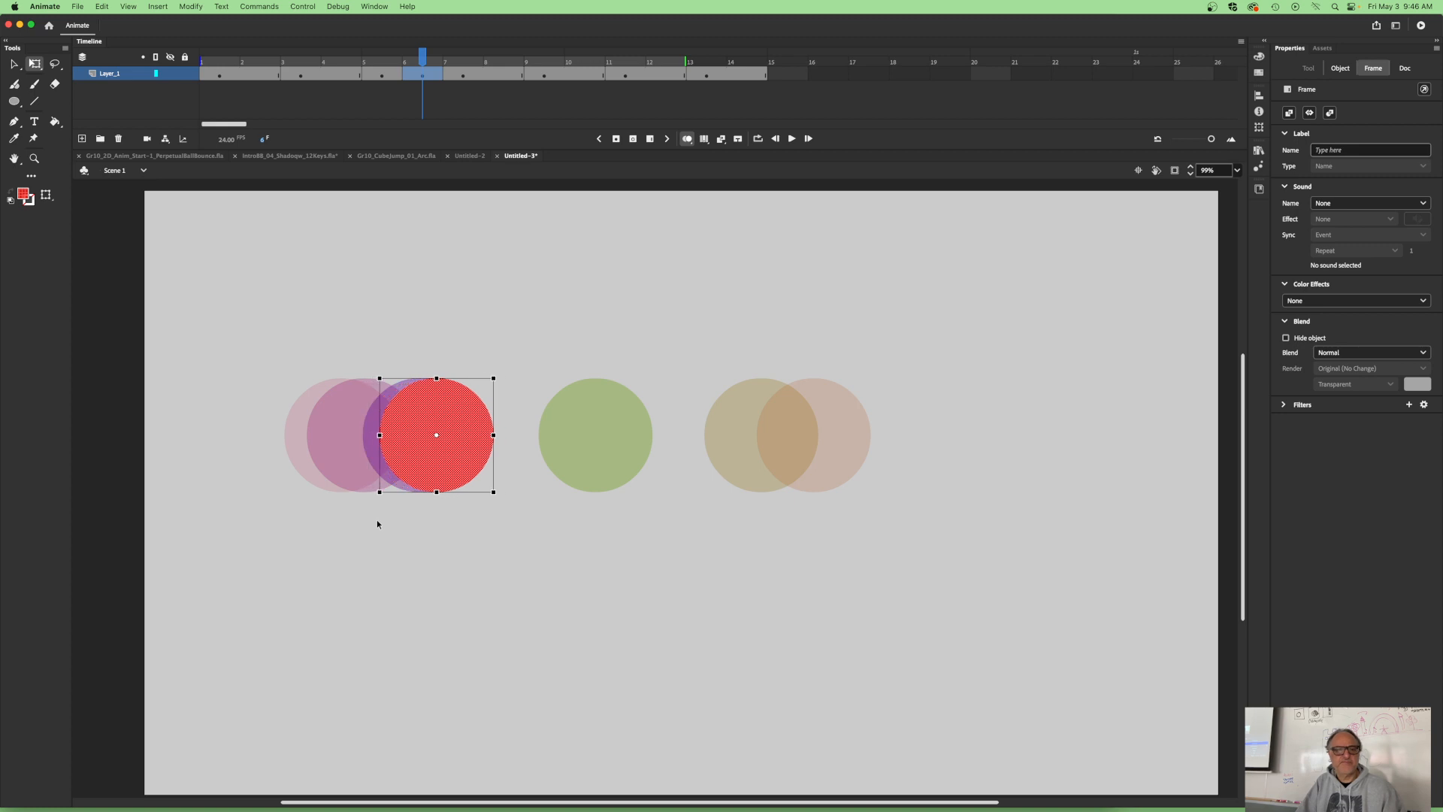
{"action": "key", "text": "shift+Right"}
{"action": "key", "text": "shift+Right"}
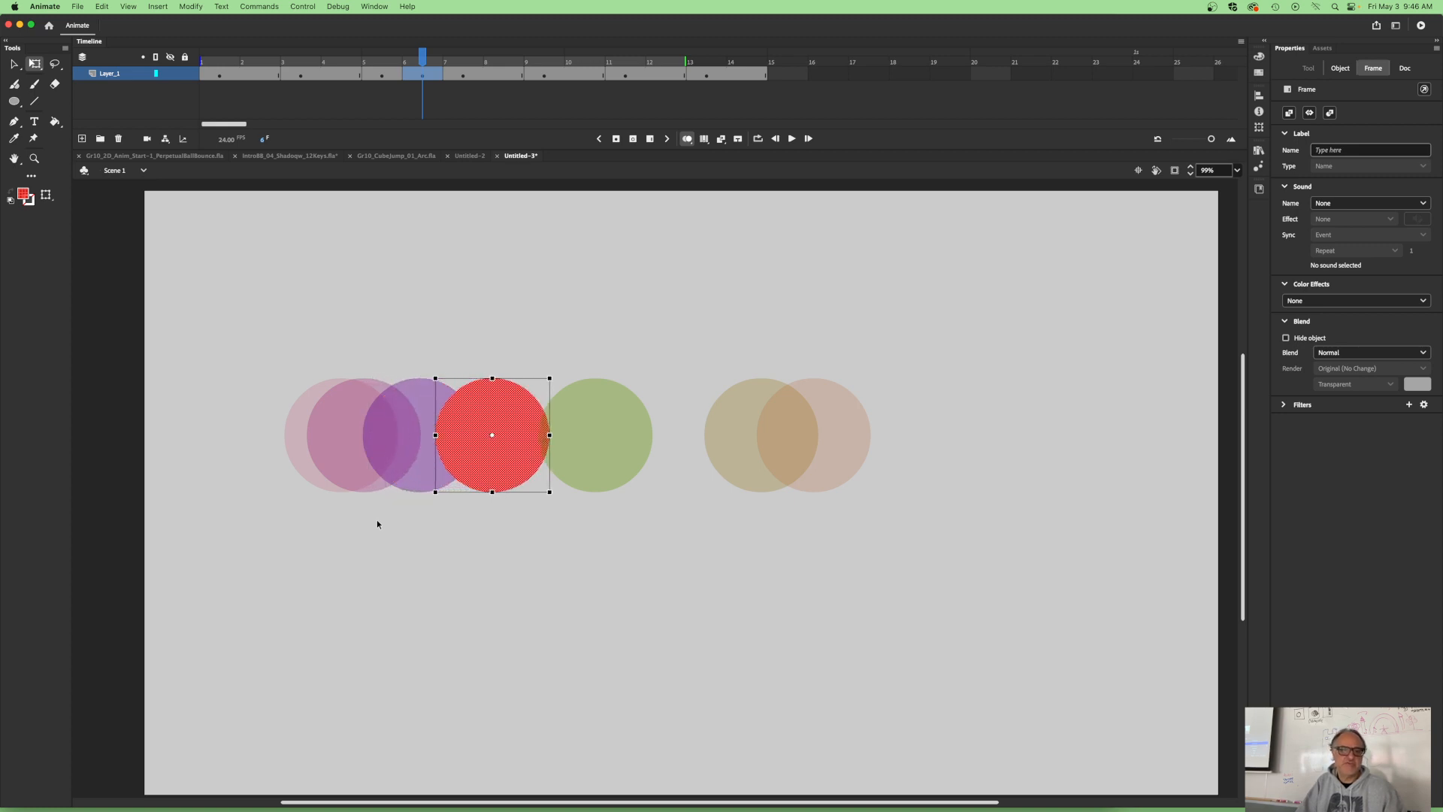
{"action": "key", "text": "shift+Right"}
{"action": "key", "text": "shift+Right"}
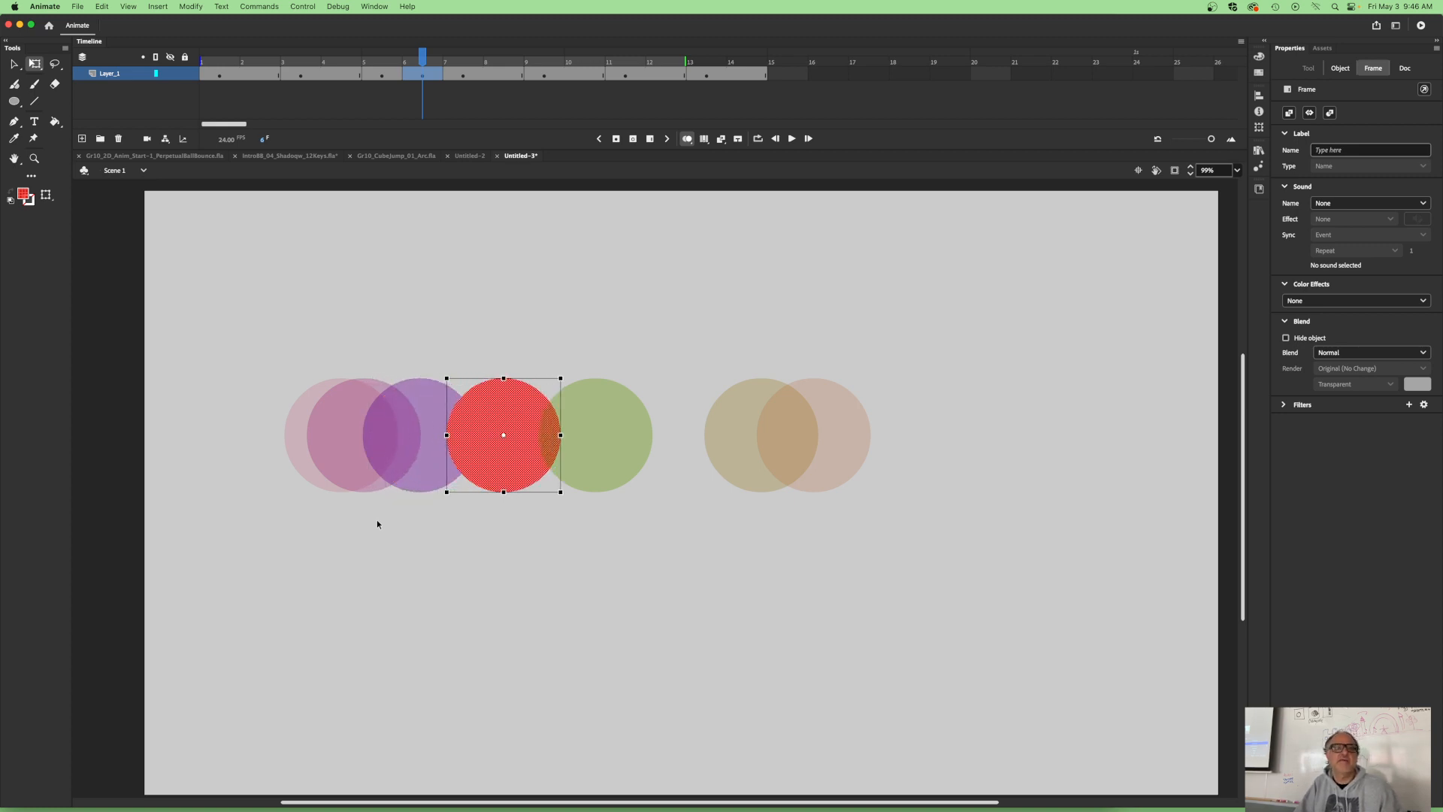
Step: Extend the keyframe poses at frames 5 and 7 by one frame each, and select the circle at frame 9
{"action": "left_click", "coordinate": [382, 75]}
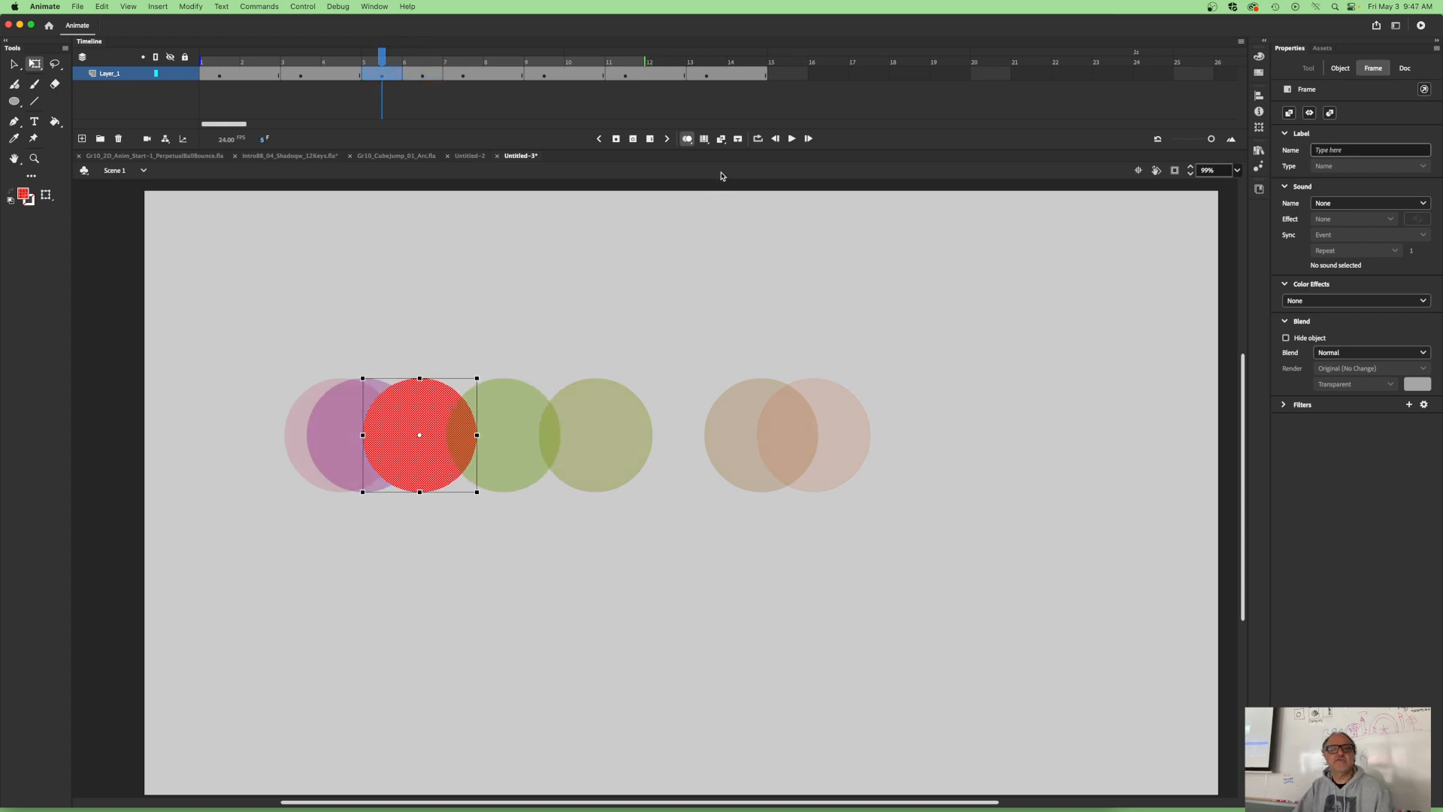
{"action": "left_click", "coordinate": [651, 140]}
{"action": "left_click", "coordinate": [465, 76]}
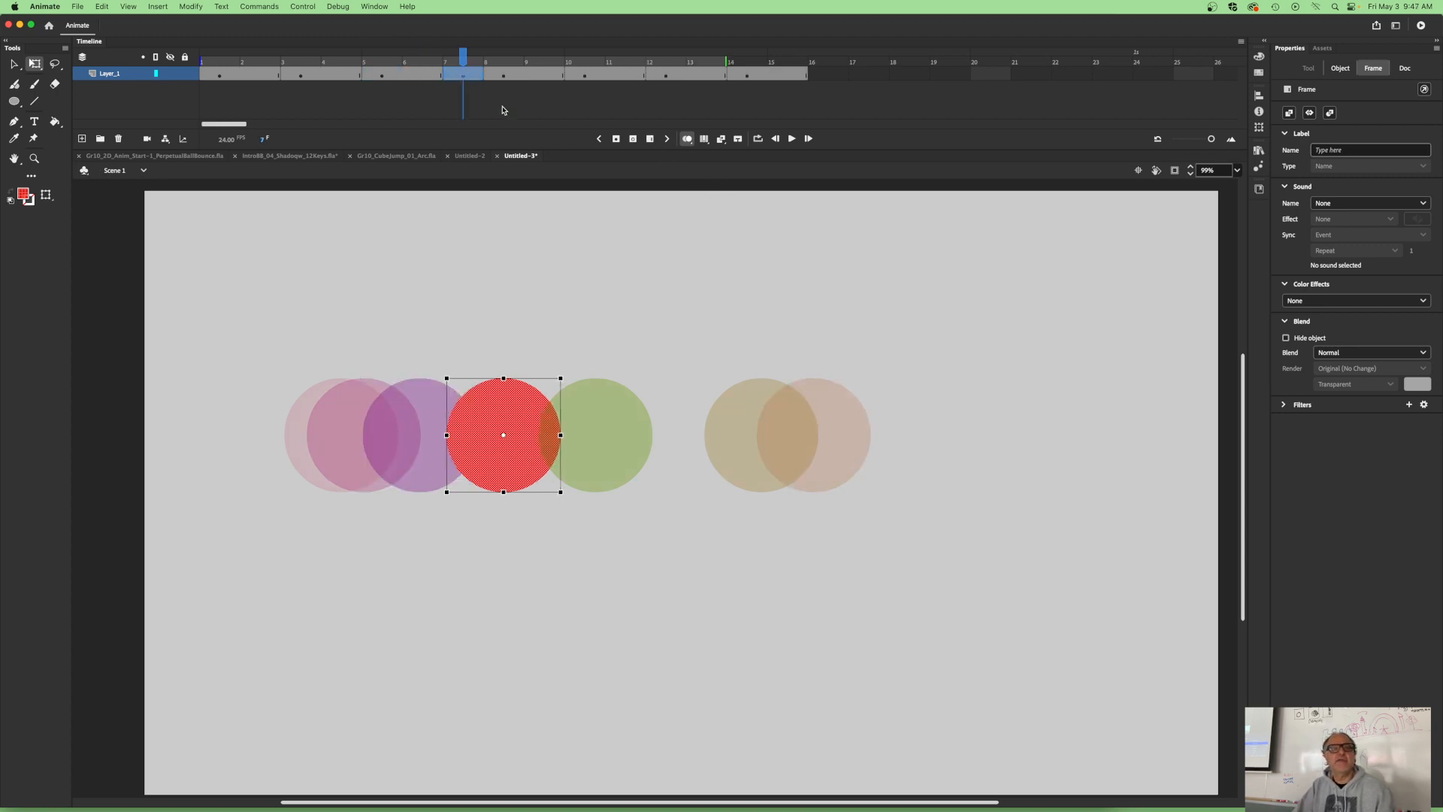
{"action": "left_click", "coordinate": [651, 141]}
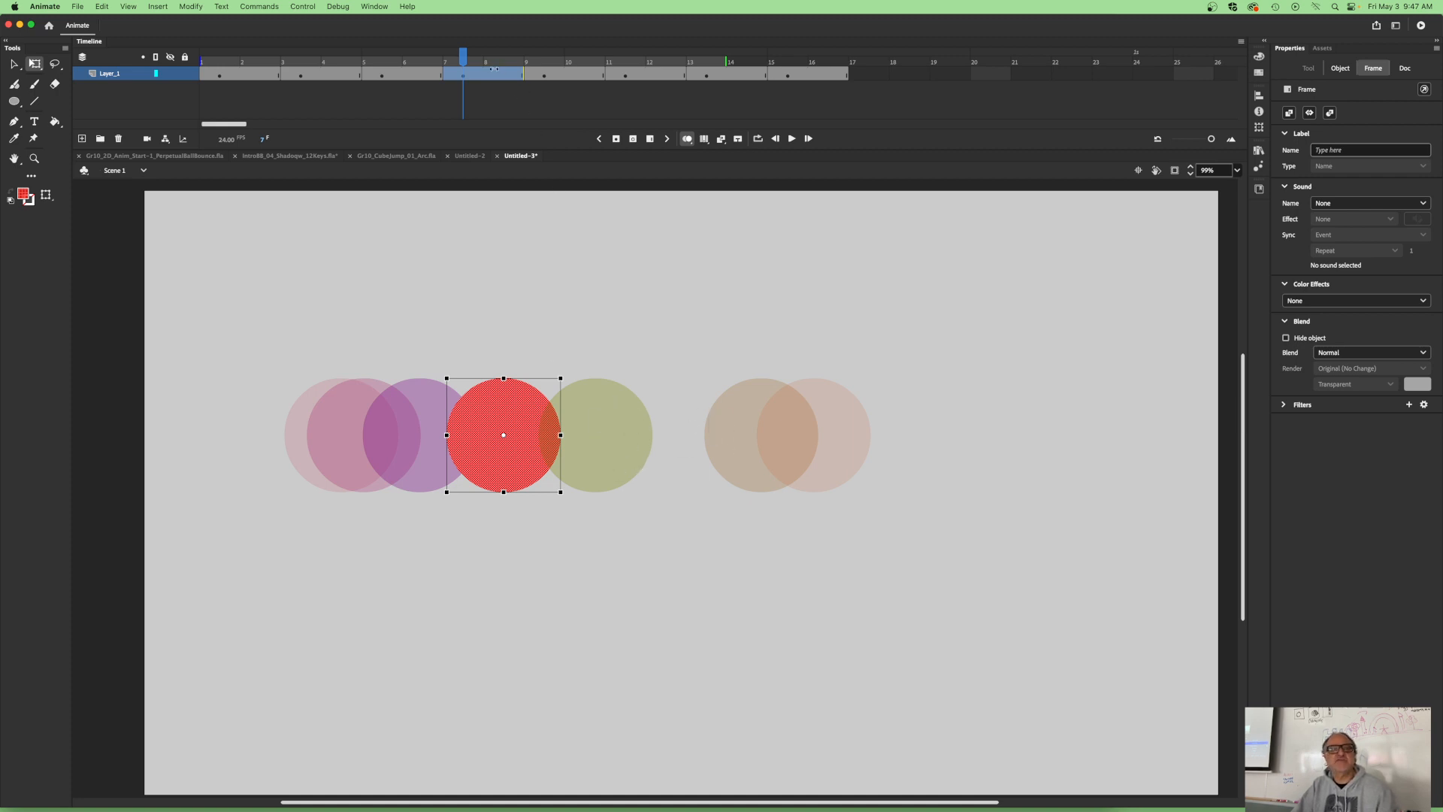
{"action": "key", "text": "period"}
{"action": "key", "text": "period"}
{"action": "left_click", "coordinate": [578, 443]}
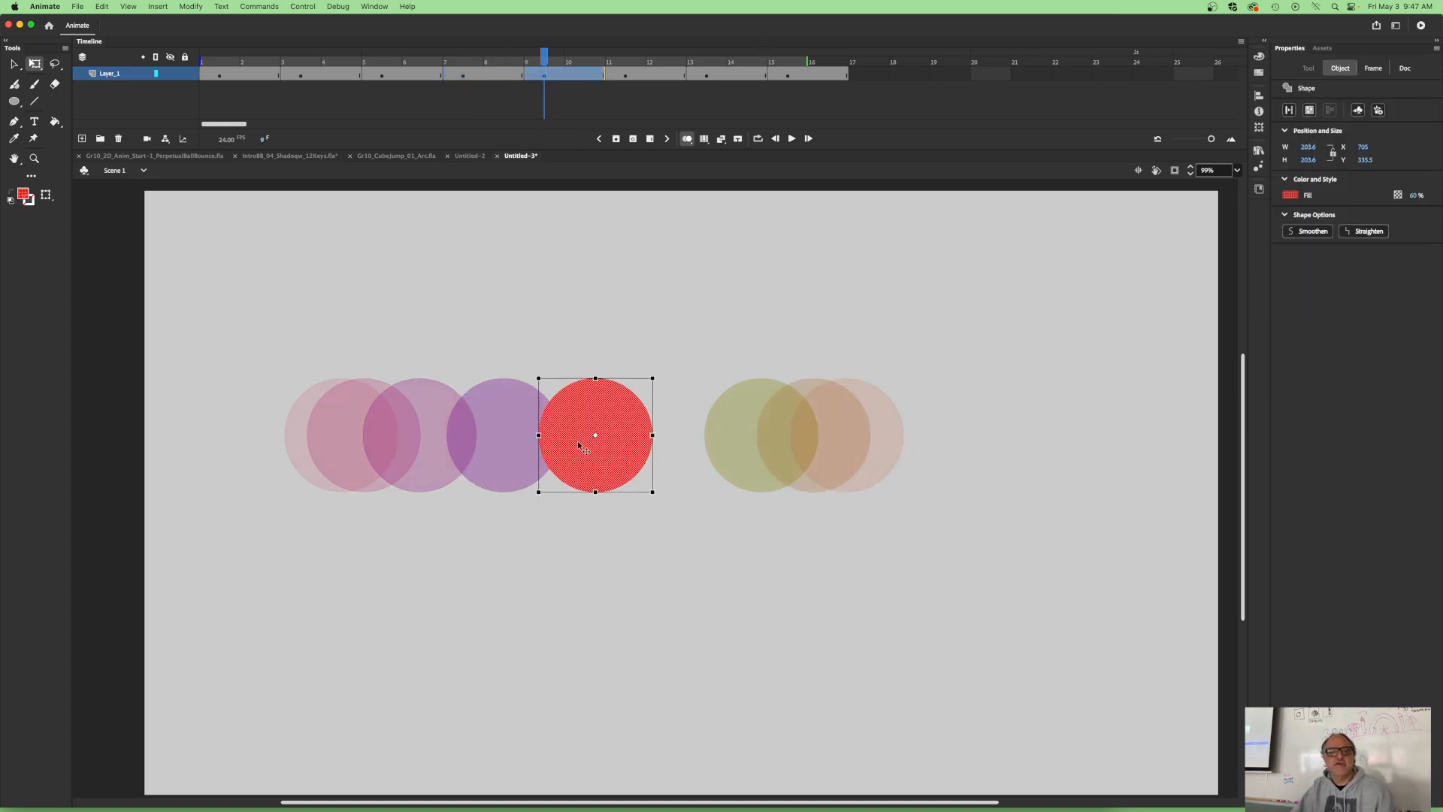
Step: Compare the poses at frames 9 and 11 of Layer_1, and insert a keyframe between them at frame 10
{"action": "left_click", "coordinate": [625, 76], "text": "super"}
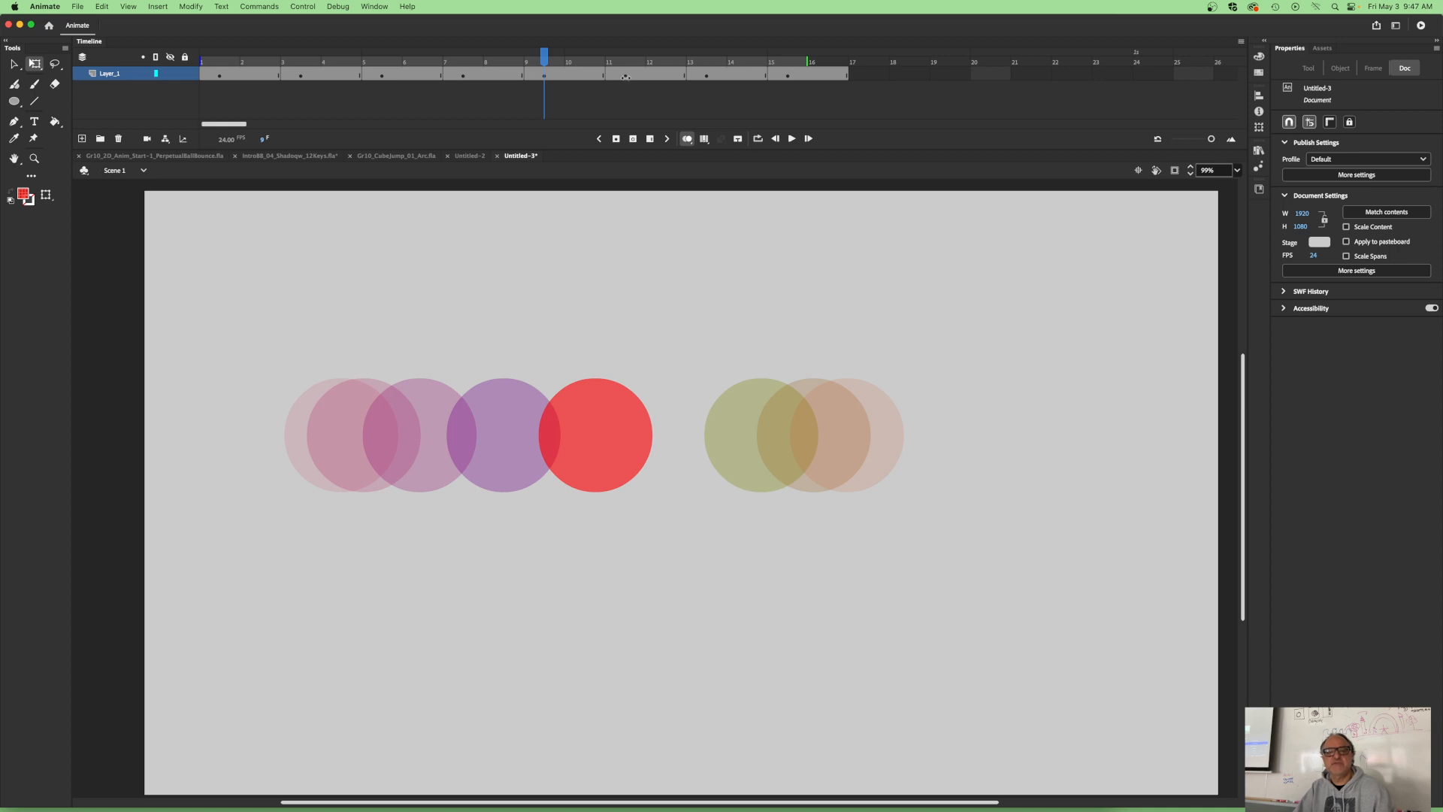
{"action": "left_click", "coordinate": [627, 77]}
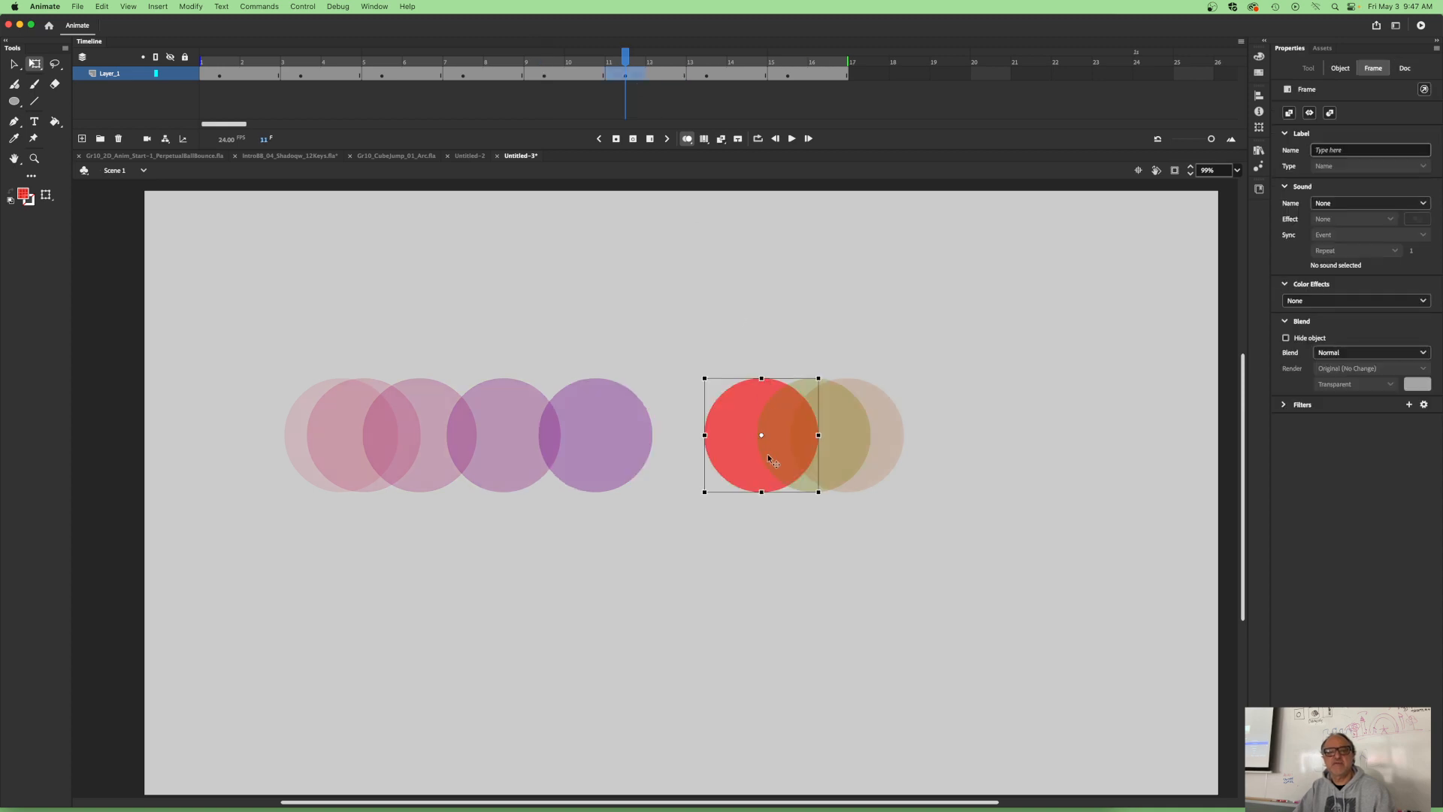
{"action": "left_click", "coordinate": [596, 75]}
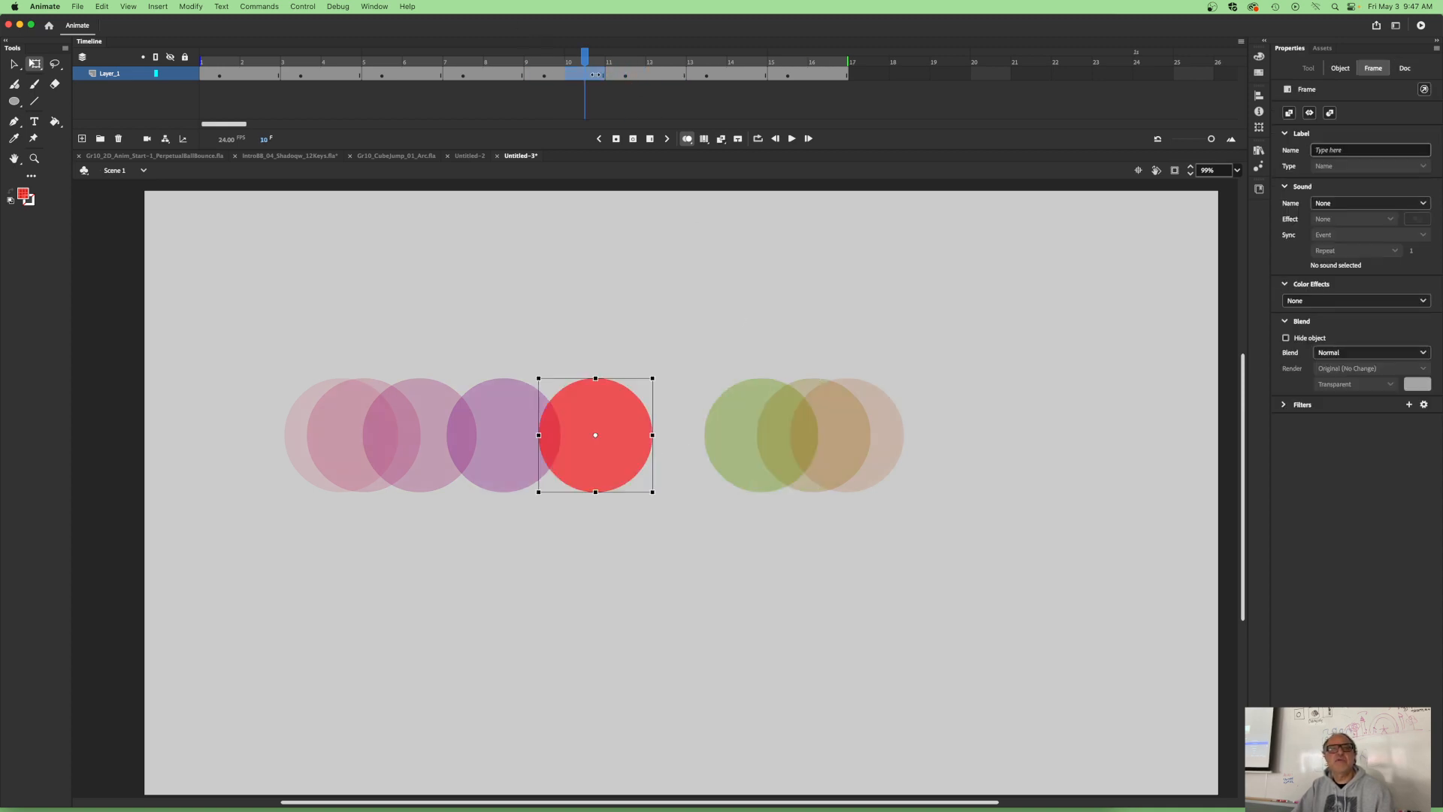
{"action": "left_click", "coordinate": [617, 140]}
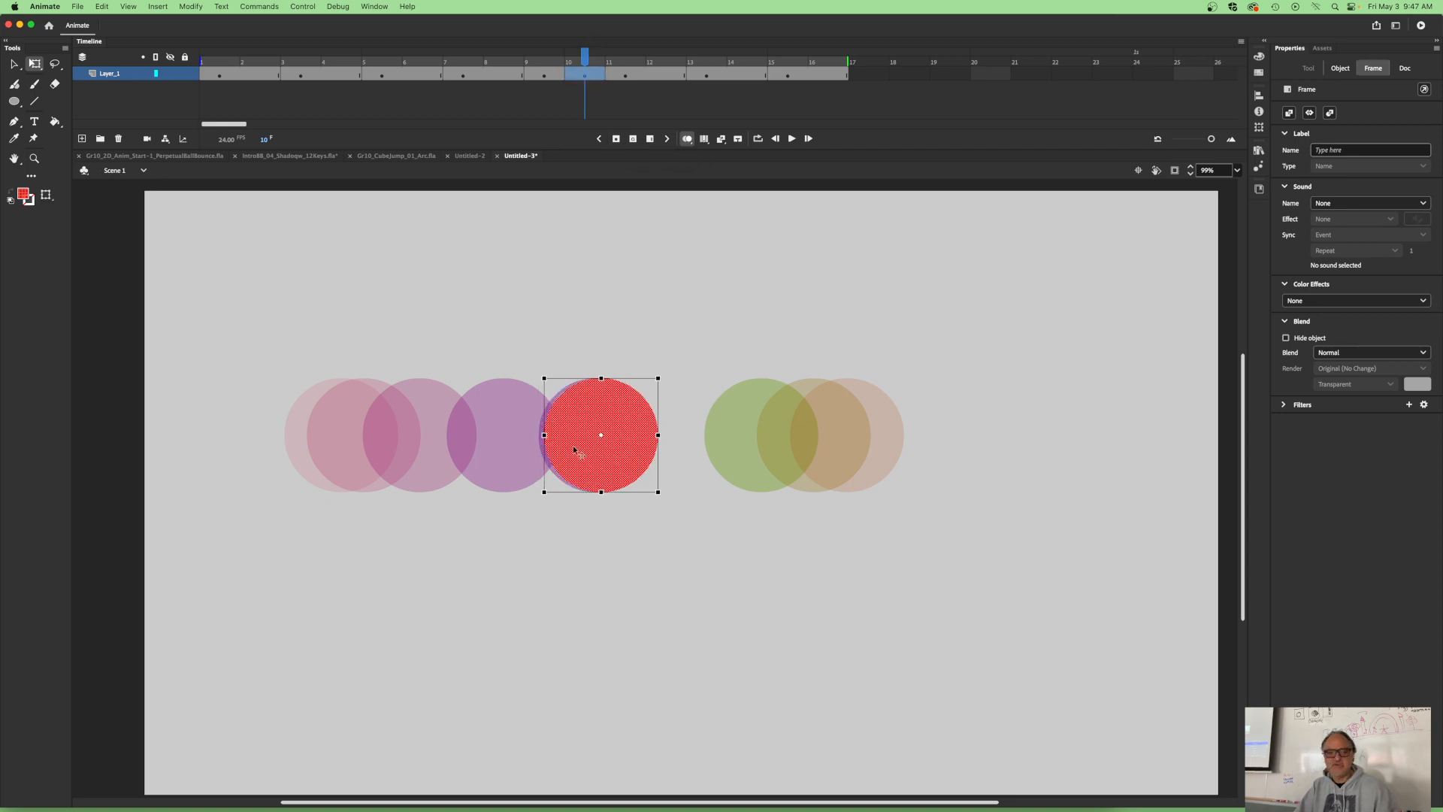
Step: Nudge the circle at frame 10 right until it sits about midway between the poses at frames 9 and 11
{"action": "key", "text": "shift+Right"}
{"action": "key", "text": "shift+Right"}
{"action": "key", "text": "shift+Right"}
{"action": "key", "text": "shift+Right"}
{"action": "key", "text": "shift+Right"}
{"action": "key", "text": "shift+Right"}
{"action": "key", "text": "shift+Right"}
{"action": "key", "text": "shift+Right"}
{"action": "key", "text": "shift+Right"}
{"action": "key", "text": "shift+Right"}
{"action": "key", "text": "shift+Right"}
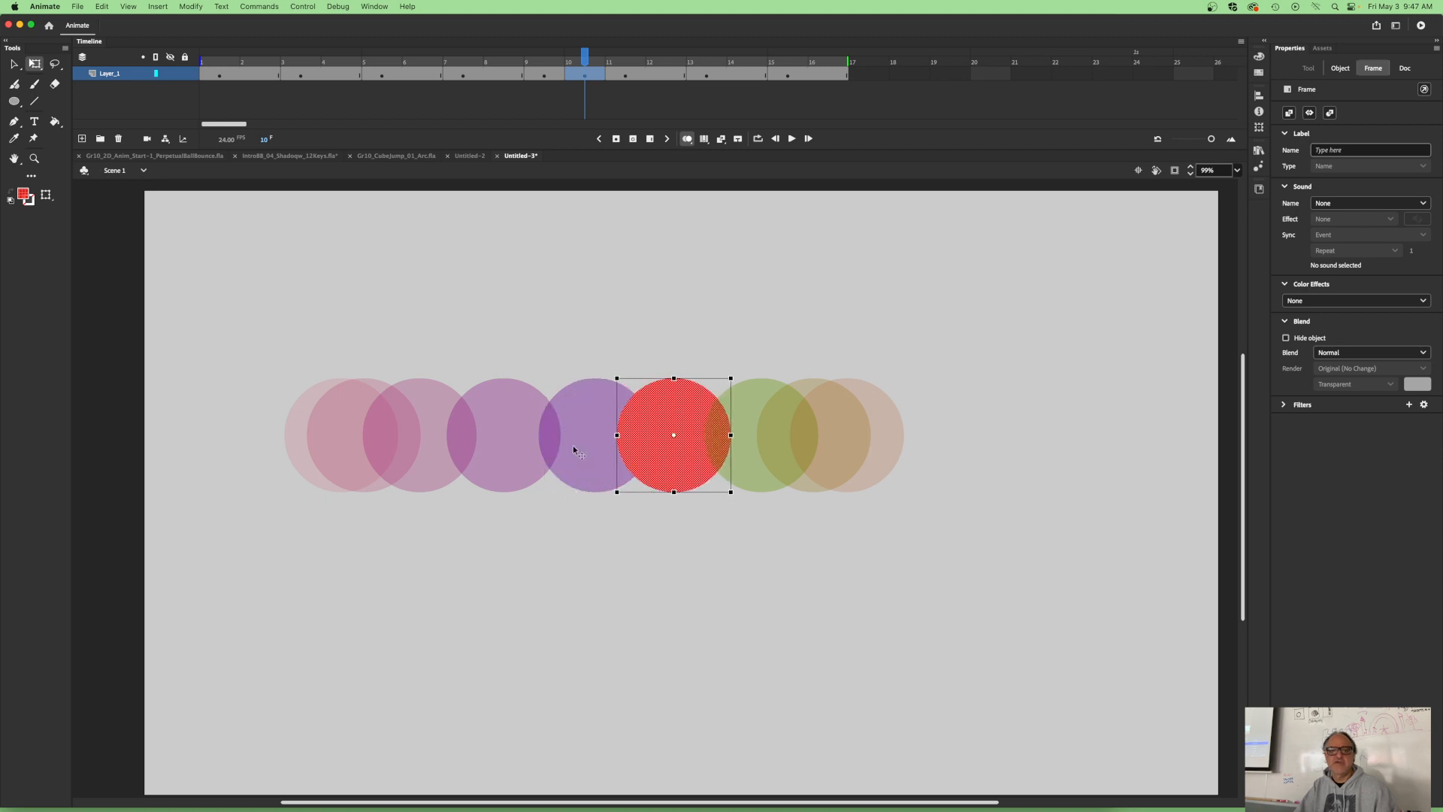
Step: Extend the pose at frame 9 and the in-between pose following it by one frame each
{"action": "left_click", "coordinate": [544, 75]}
{"action": "key", "text": "F5"}
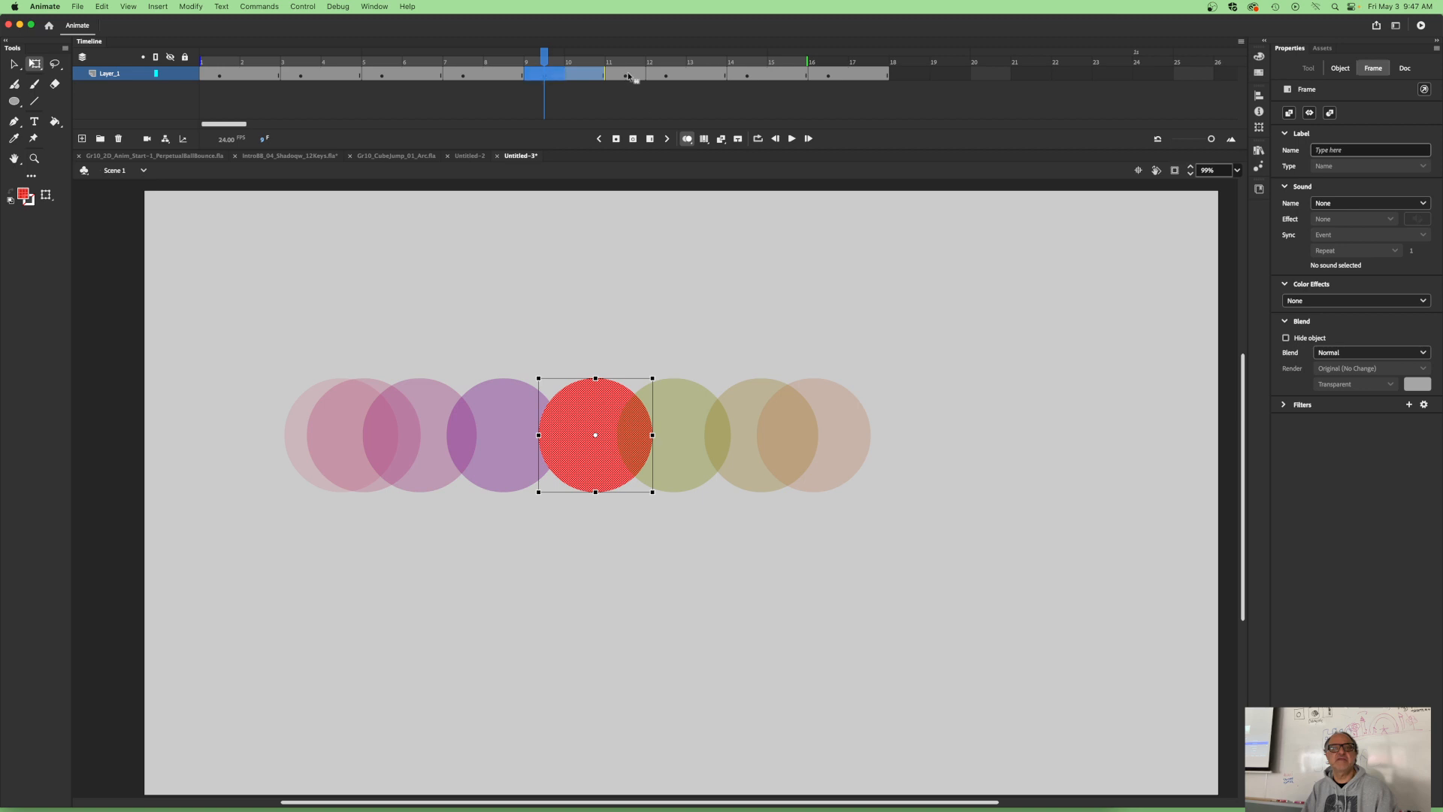
{"action": "left_click", "coordinate": [625, 75]}
{"action": "left_click", "coordinate": [651, 139]}
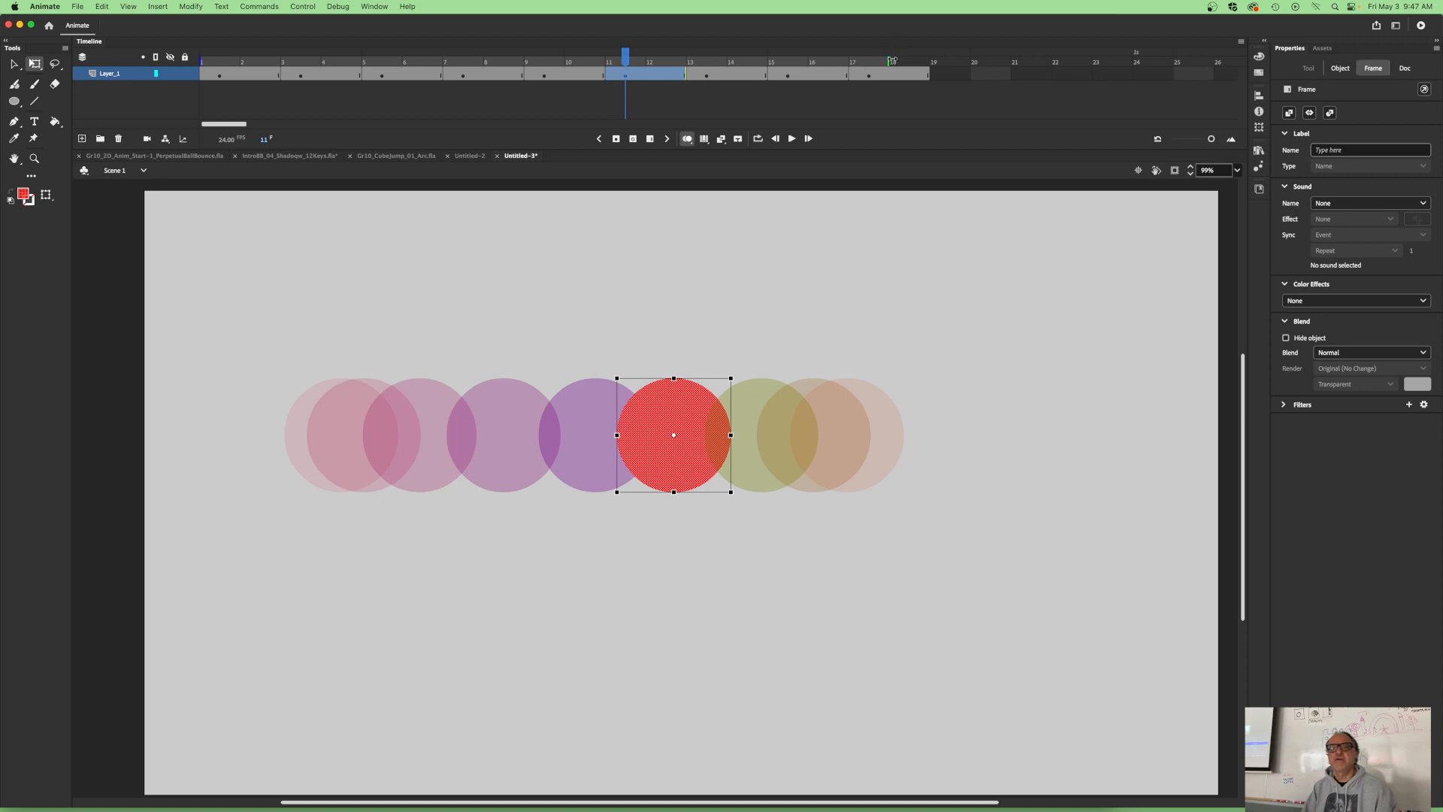
Step: Extend the onion skin range to the last frame of the animation and play it back
{"action": "left_click_drag", "start_coordinate": [893, 60], "coordinate": [939, 59]}
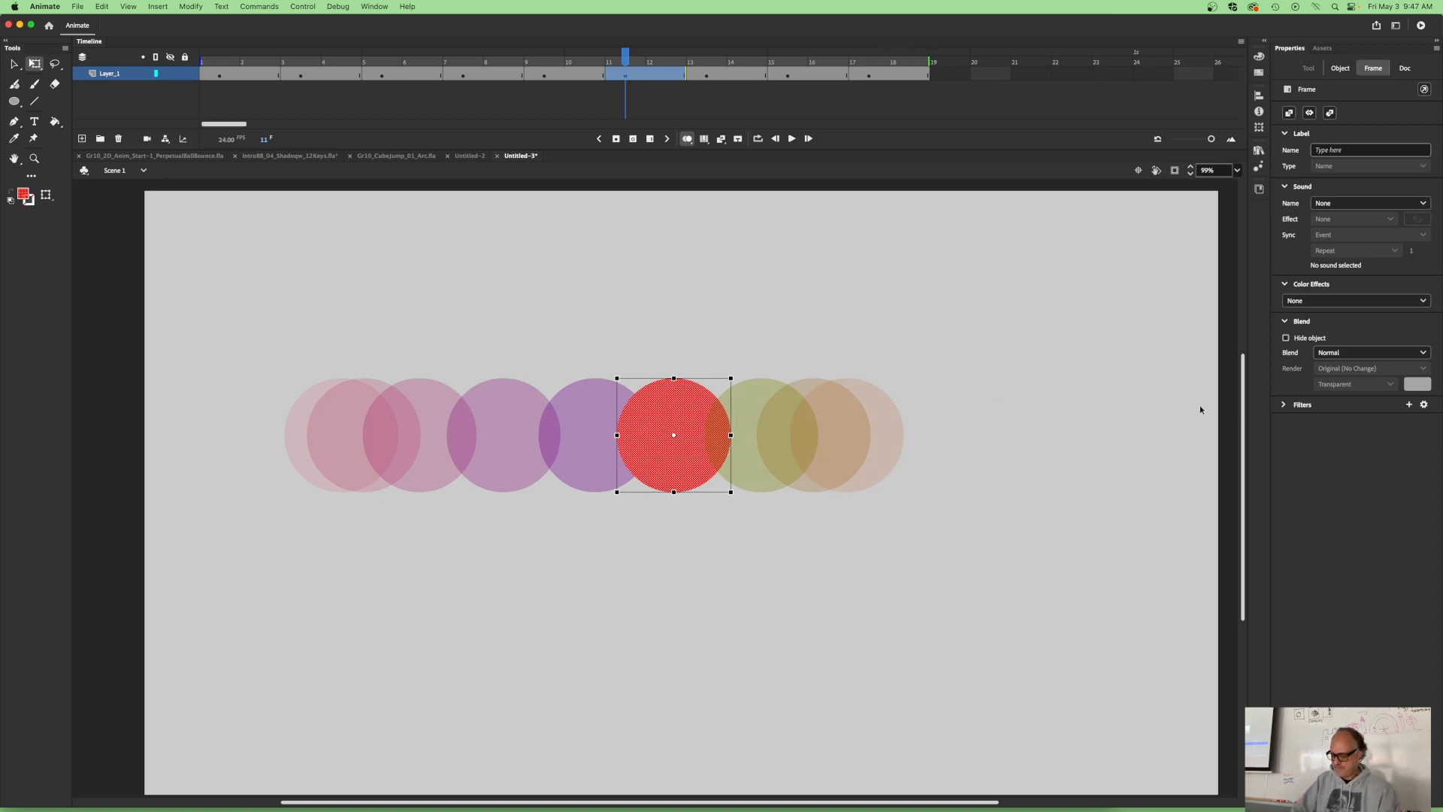
{"action": "key", "text": "Return"}
{"action": "key", "text": "Return"}
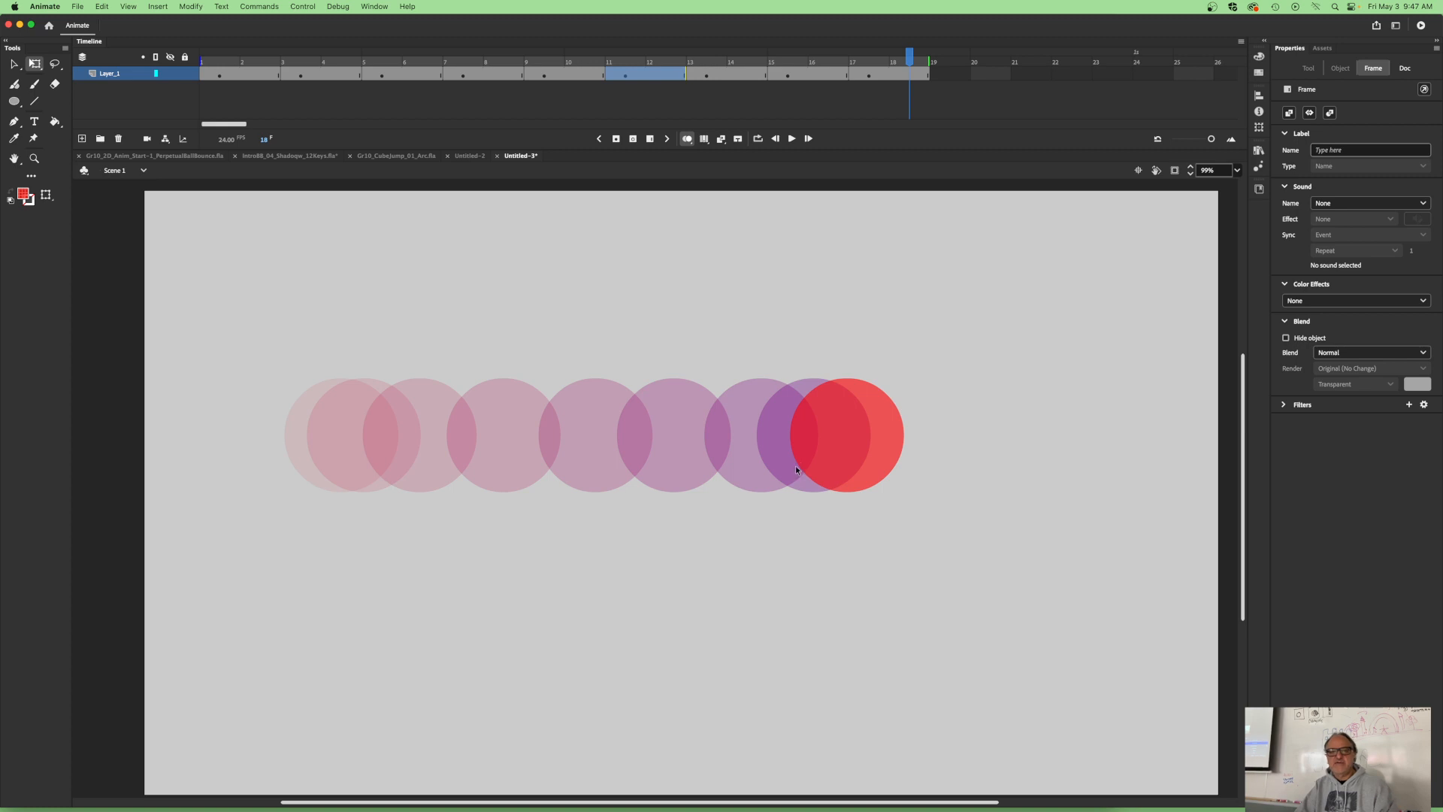
Step: Extend each of the first three poses on Layer_1 by one frame to hold them for three frames each
{"action": "left_click_drag", "start_coordinate": [911, 60], "coordinate": [272, 87]}
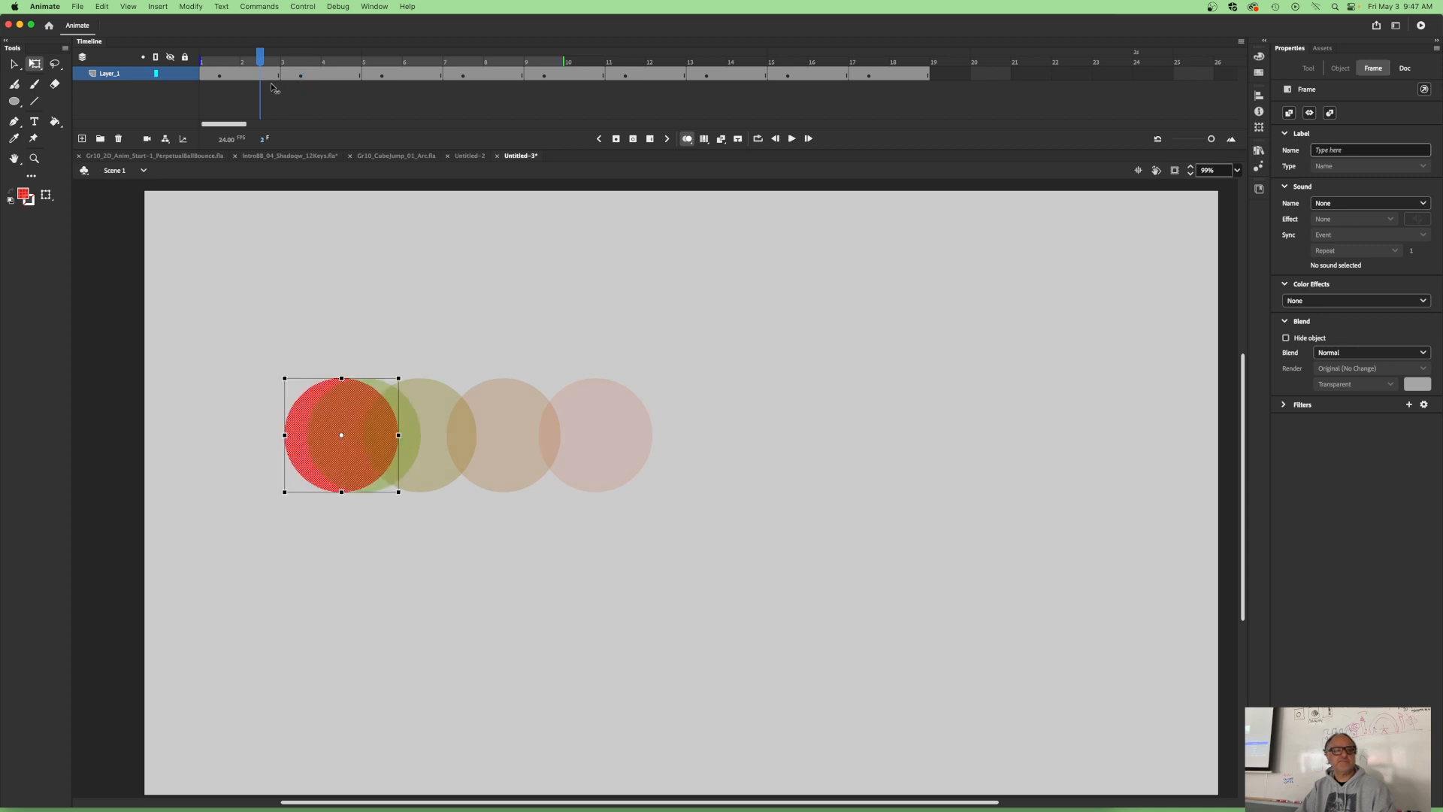
{"action": "left_click", "coordinate": [268, 74]}
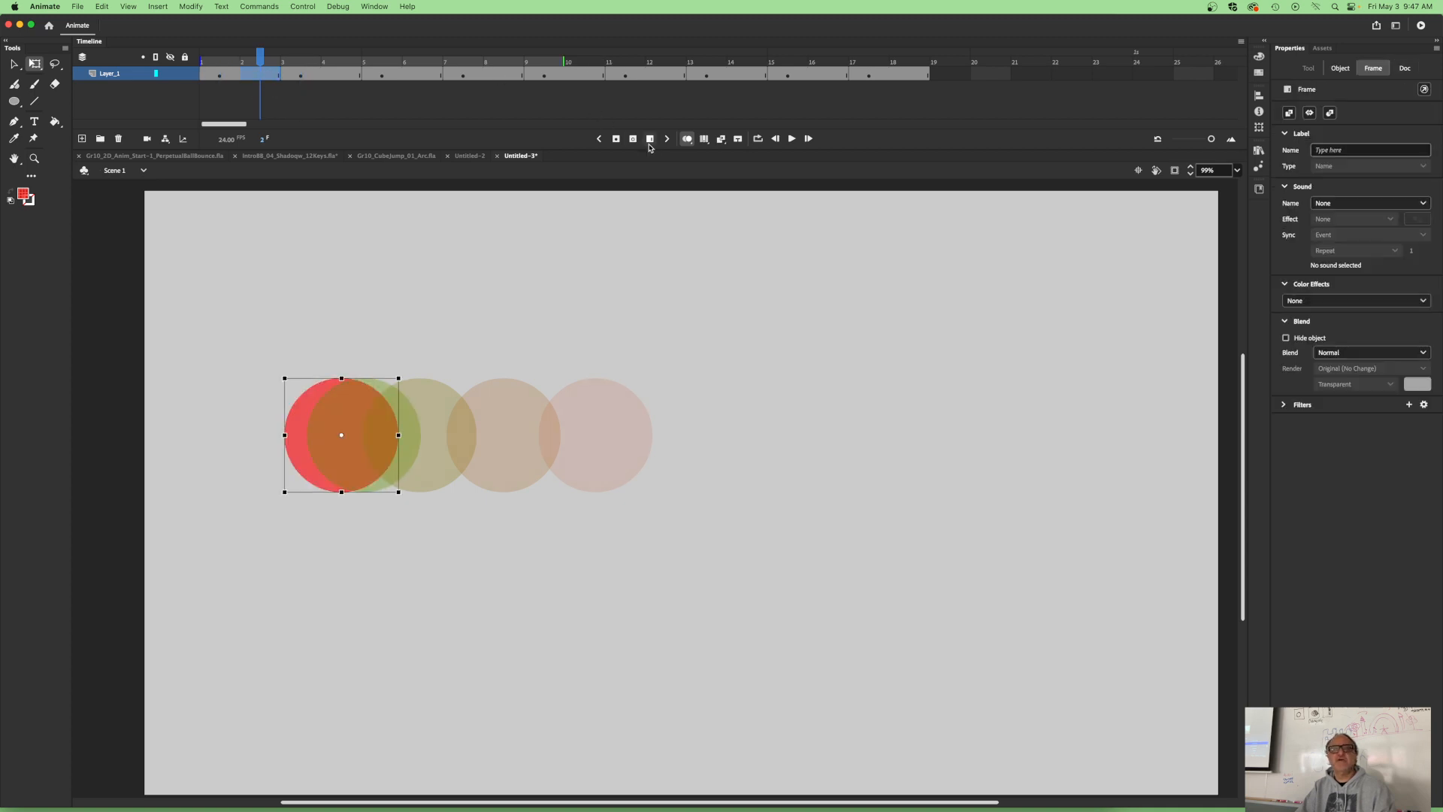
{"action": "left_click", "coordinate": [651, 139]}
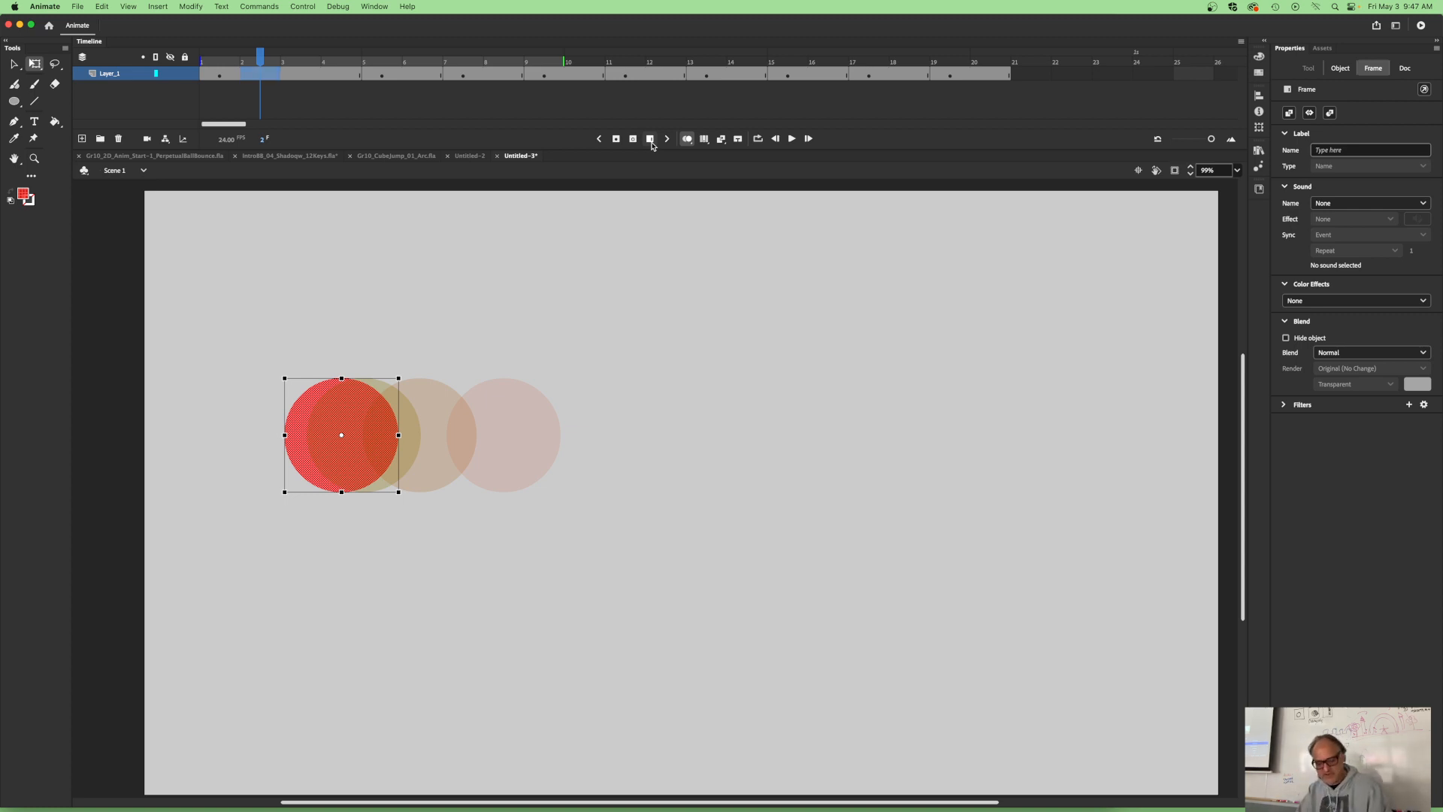
{"action": "left_click", "coordinate": [651, 140]}
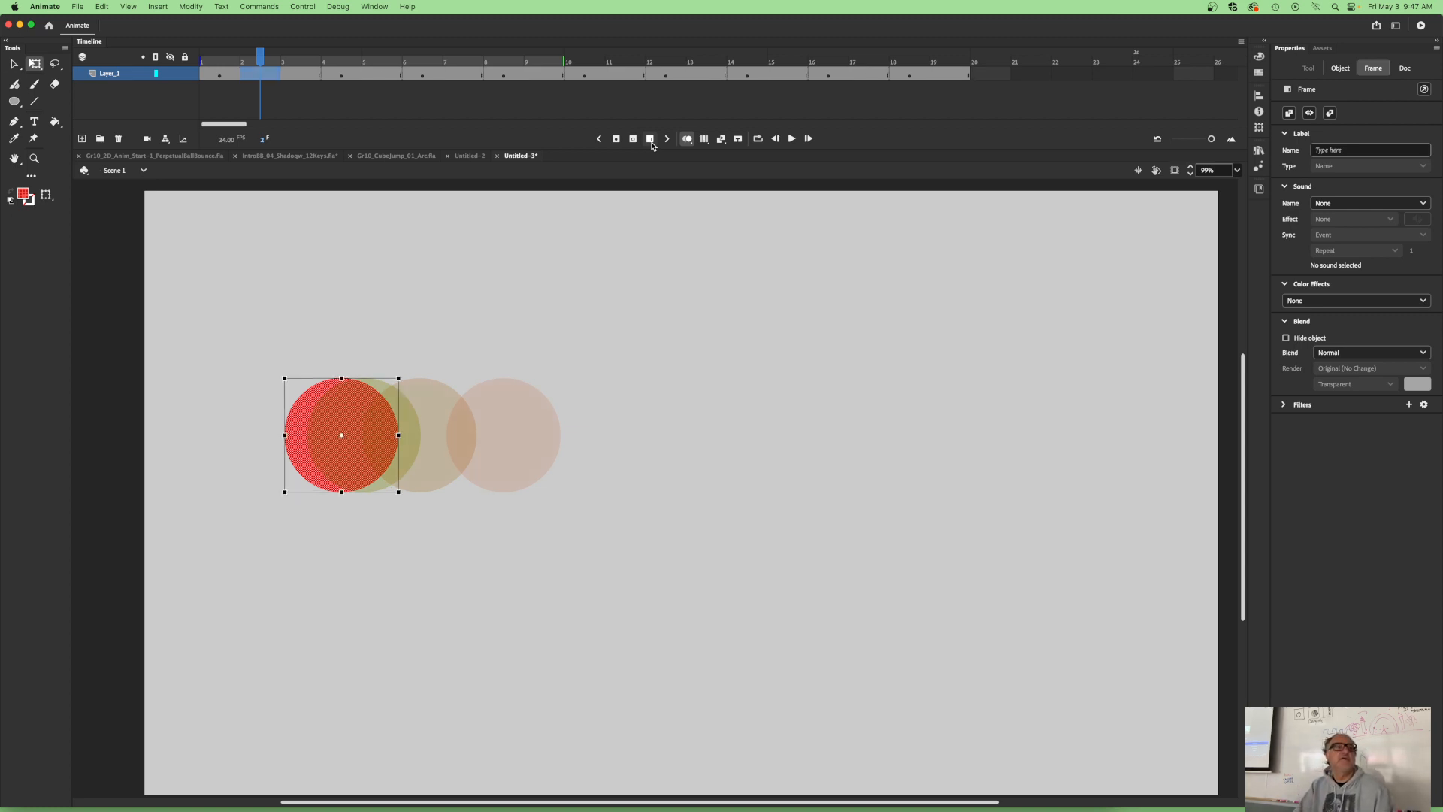
{"action": "left_click", "coordinate": [301, 73]}
{"action": "left_click", "coordinate": [384, 75]}
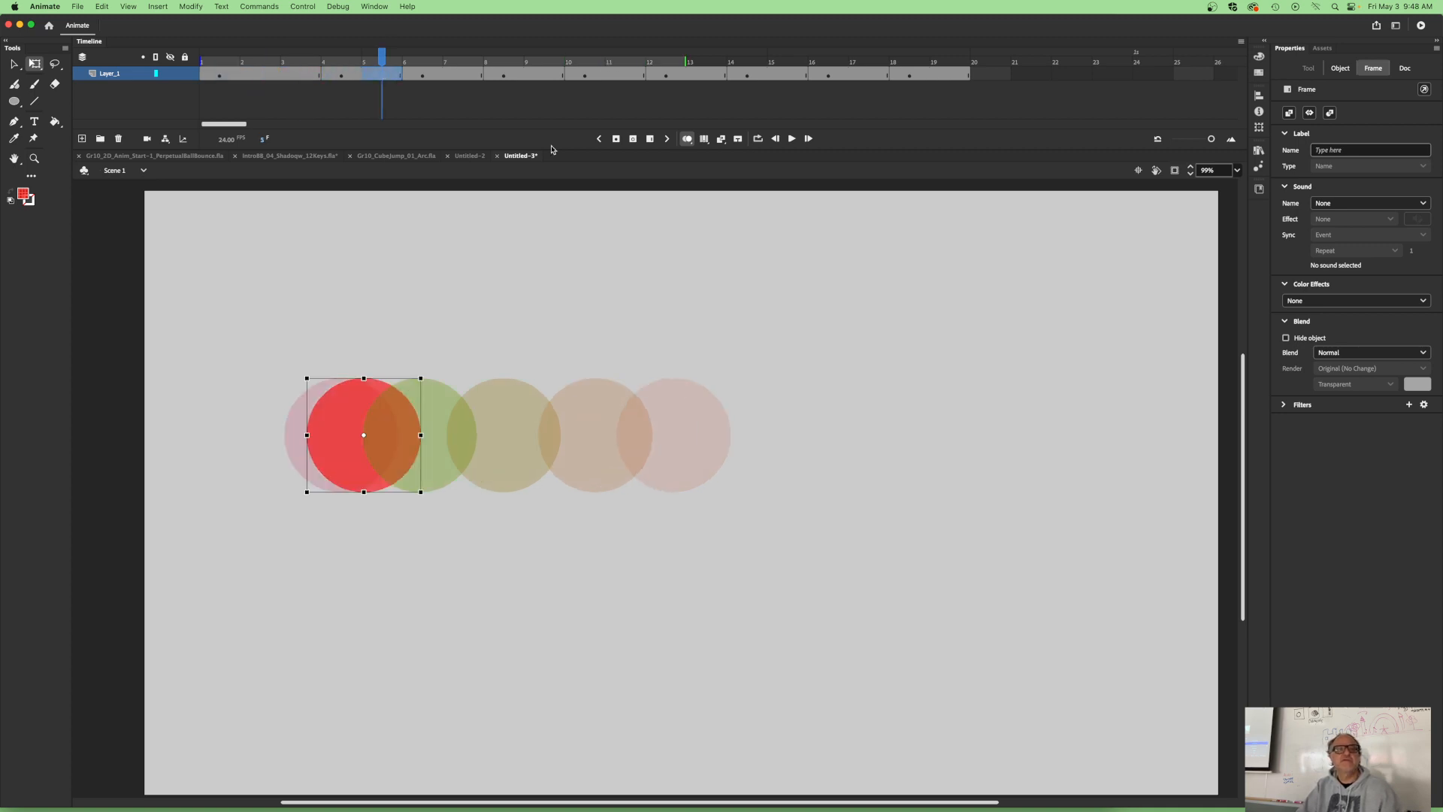
{"action": "left_click", "coordinate": [651, 140]}
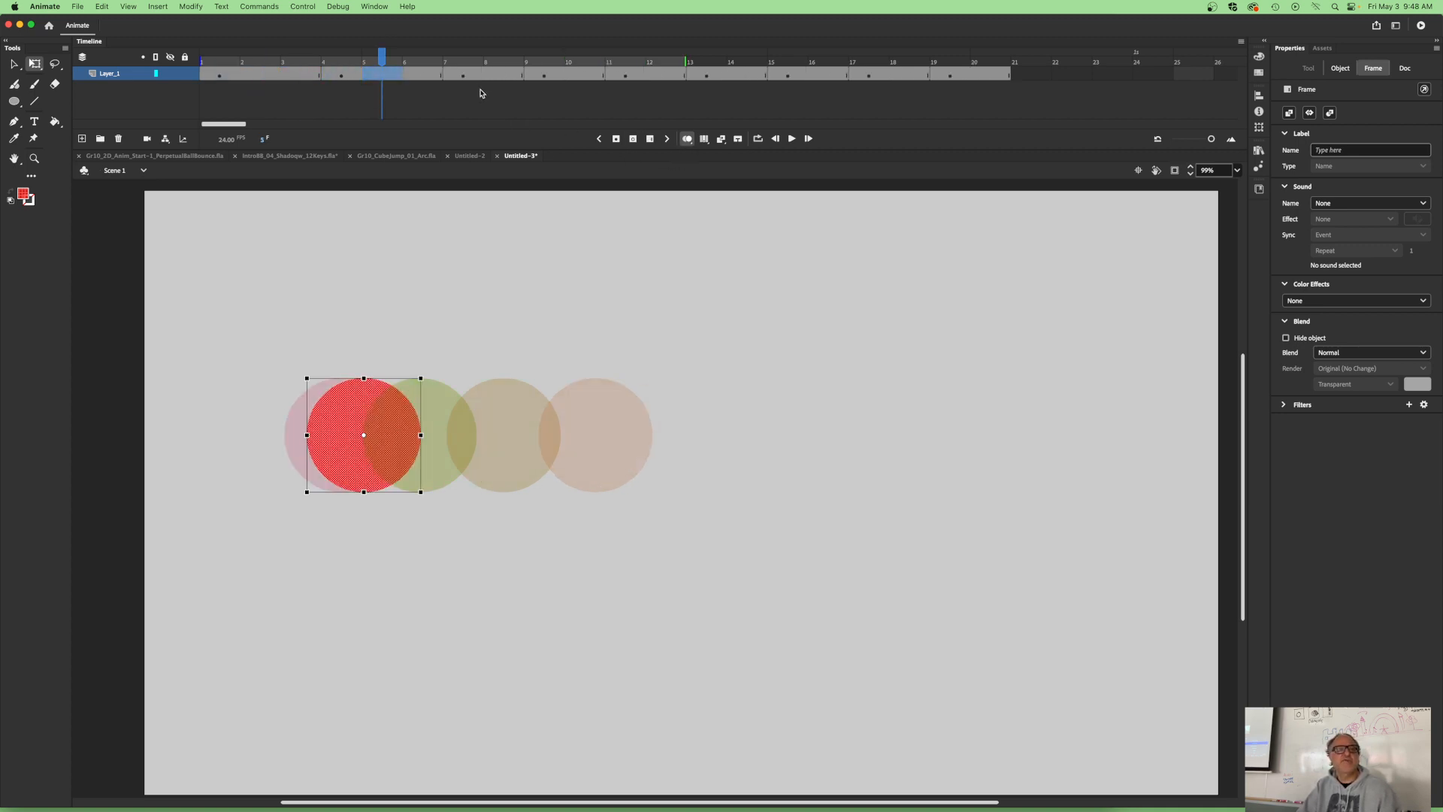
{"action": "left_click", "coordinate": [463, 74]}
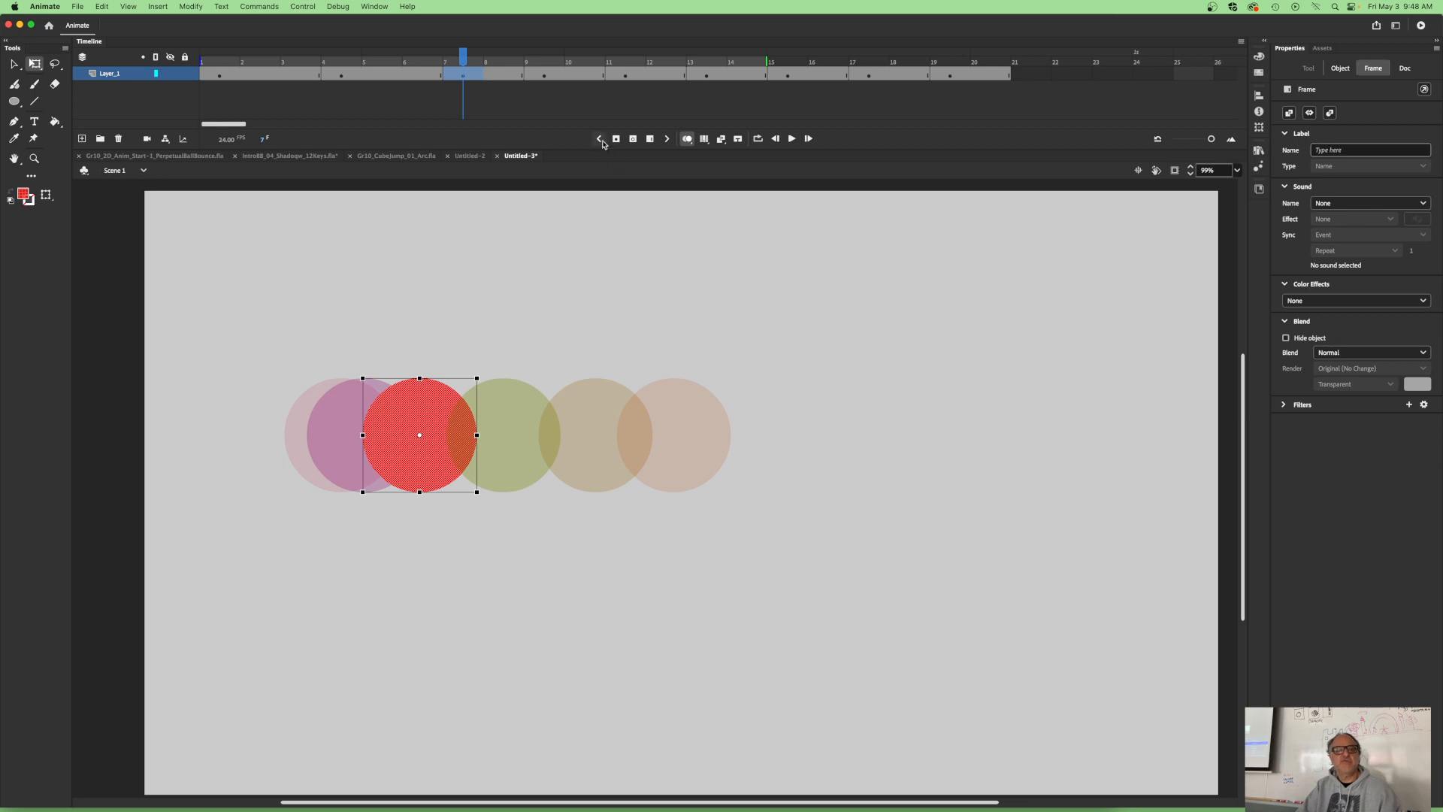
{"action": "left_click", "coordinate": [651, 140]}
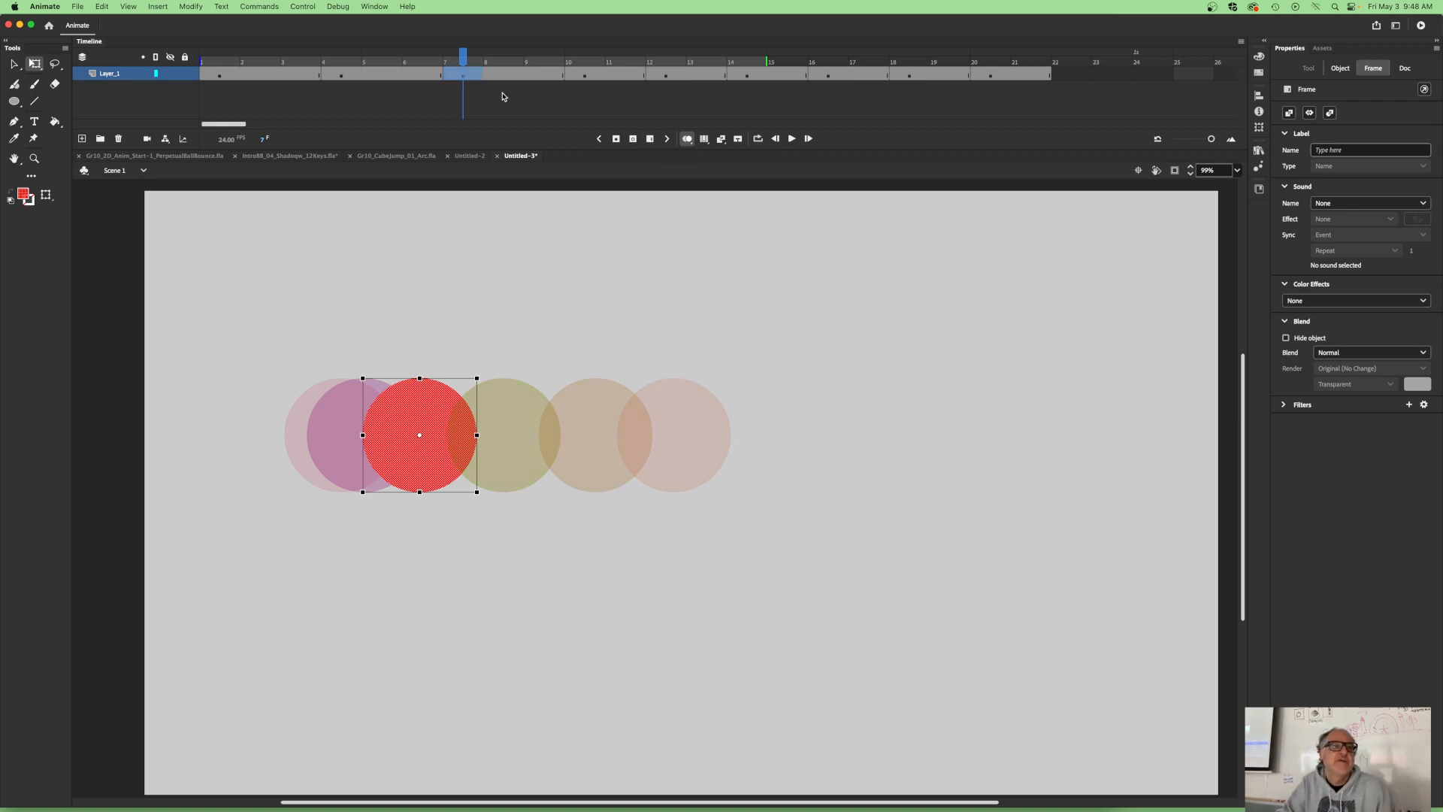
Step: Extend each of the last four poses on Layer_1 by one frame to hold them for three frames each
{"action": "left_click", "coordinate": [751, 76]}
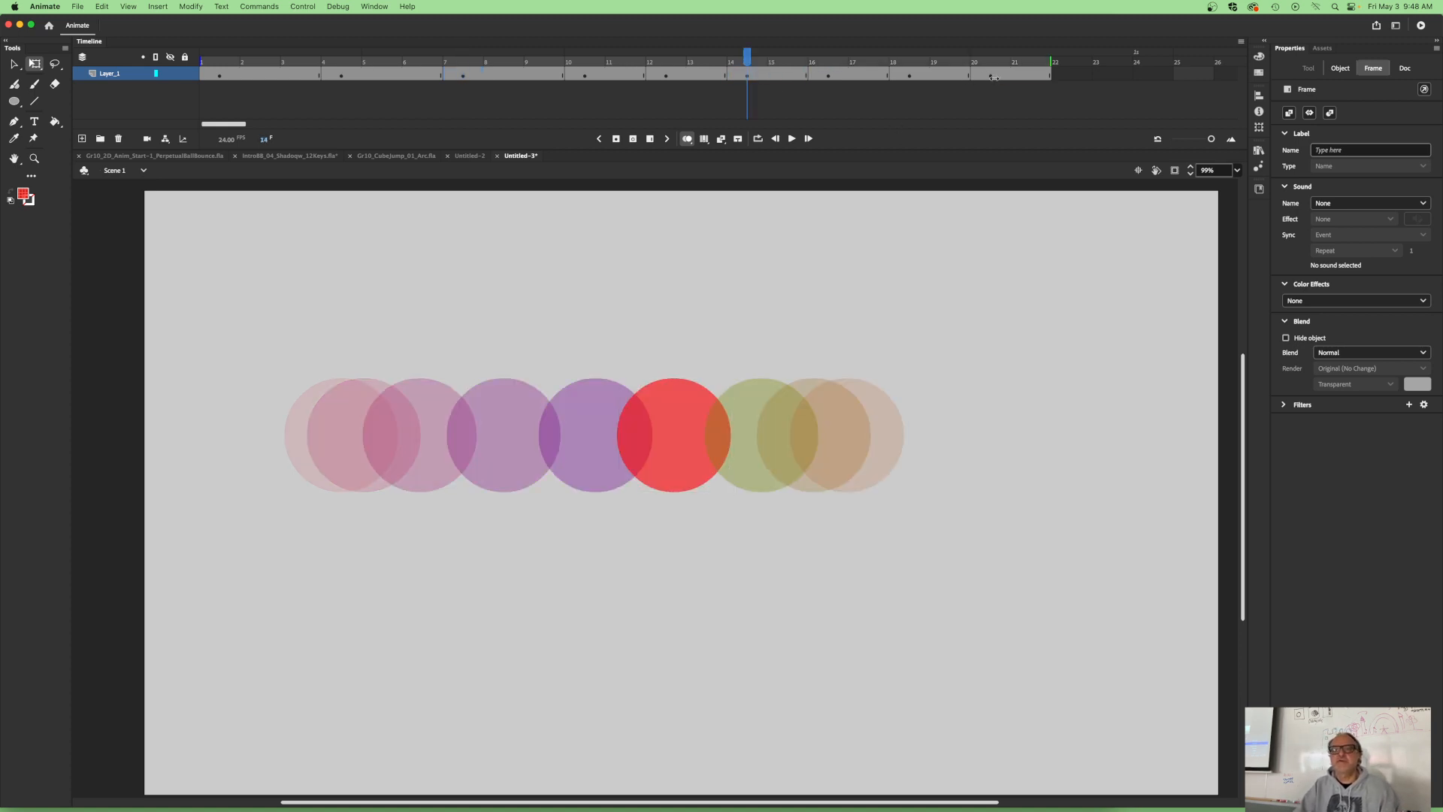
{"action": "left_click", "coordinate": [972, 76]}
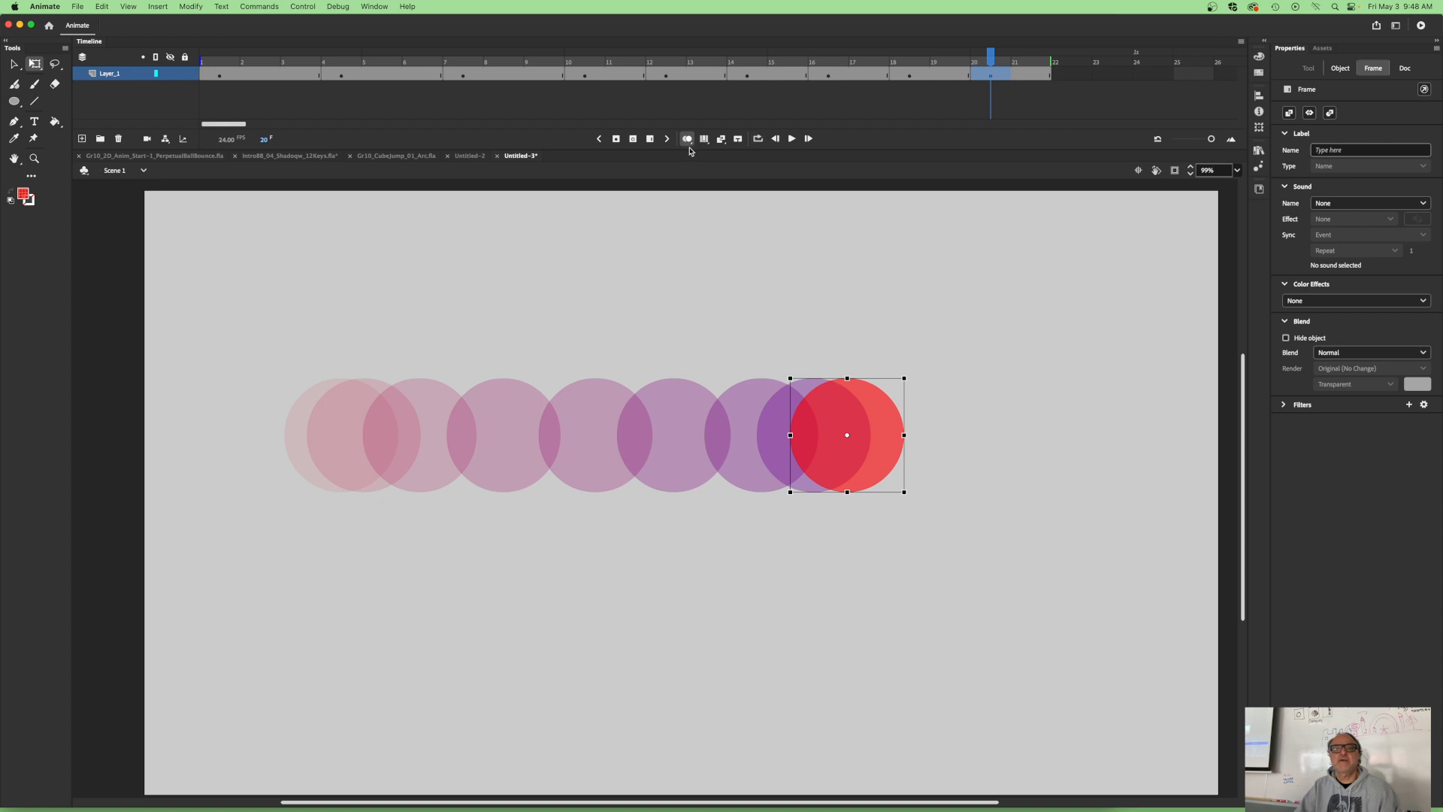
{"action": "left_click", "coordinate": [649, 140]}
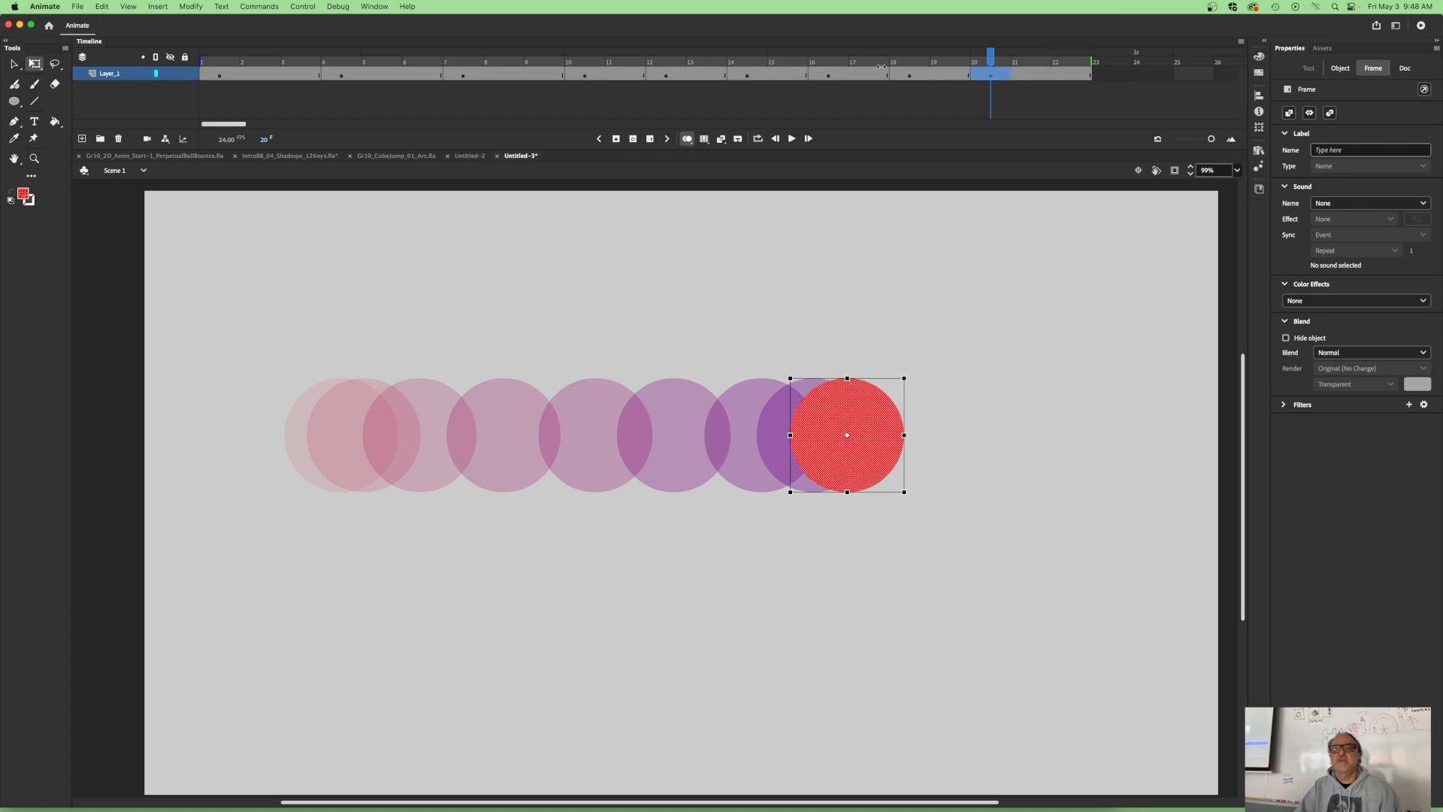
{"action": "left_click", "coordinate": [935, 71]}
{"action": "left_click", "coordinate": [639, 139]}
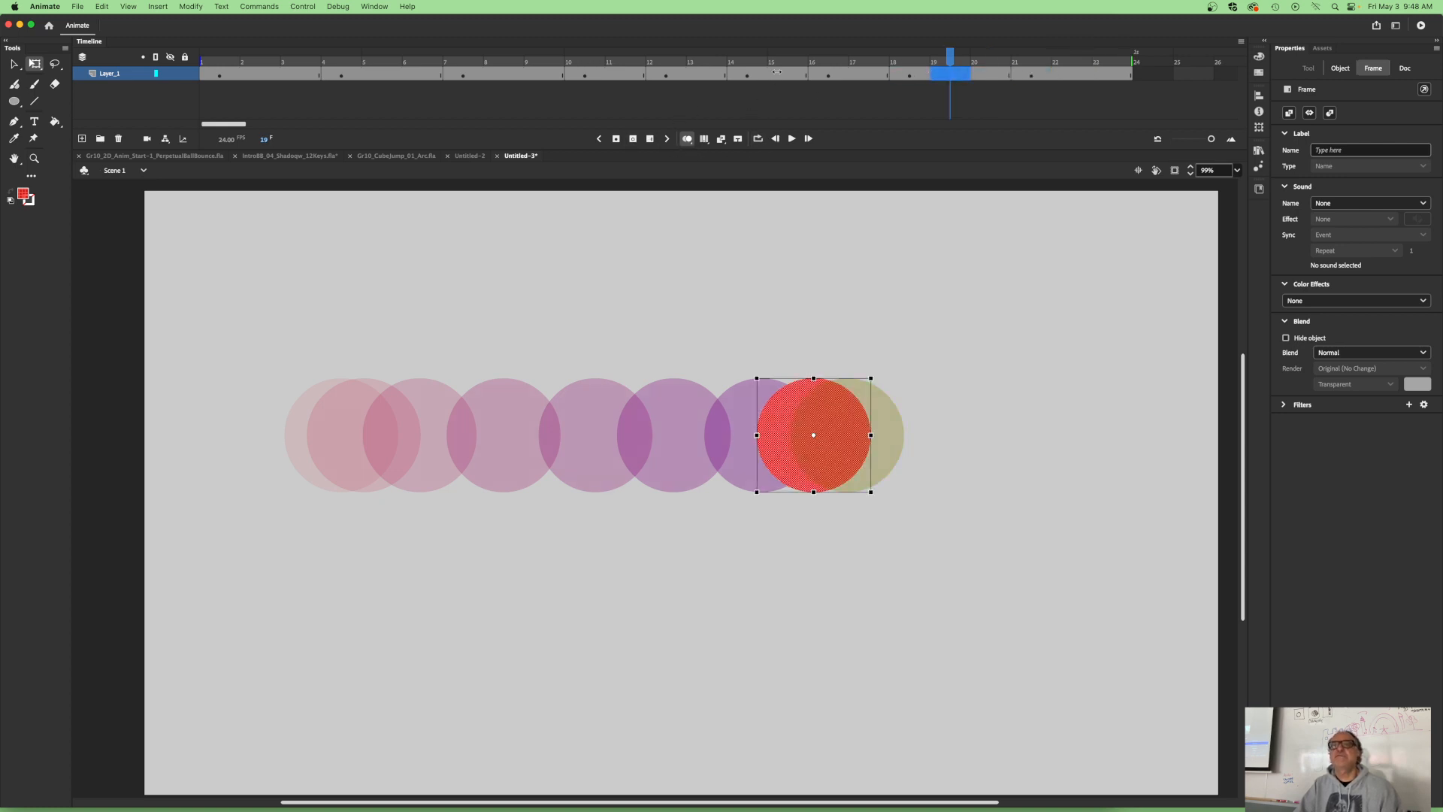
{"action": "left_click", "coordinate": [844, 73]}
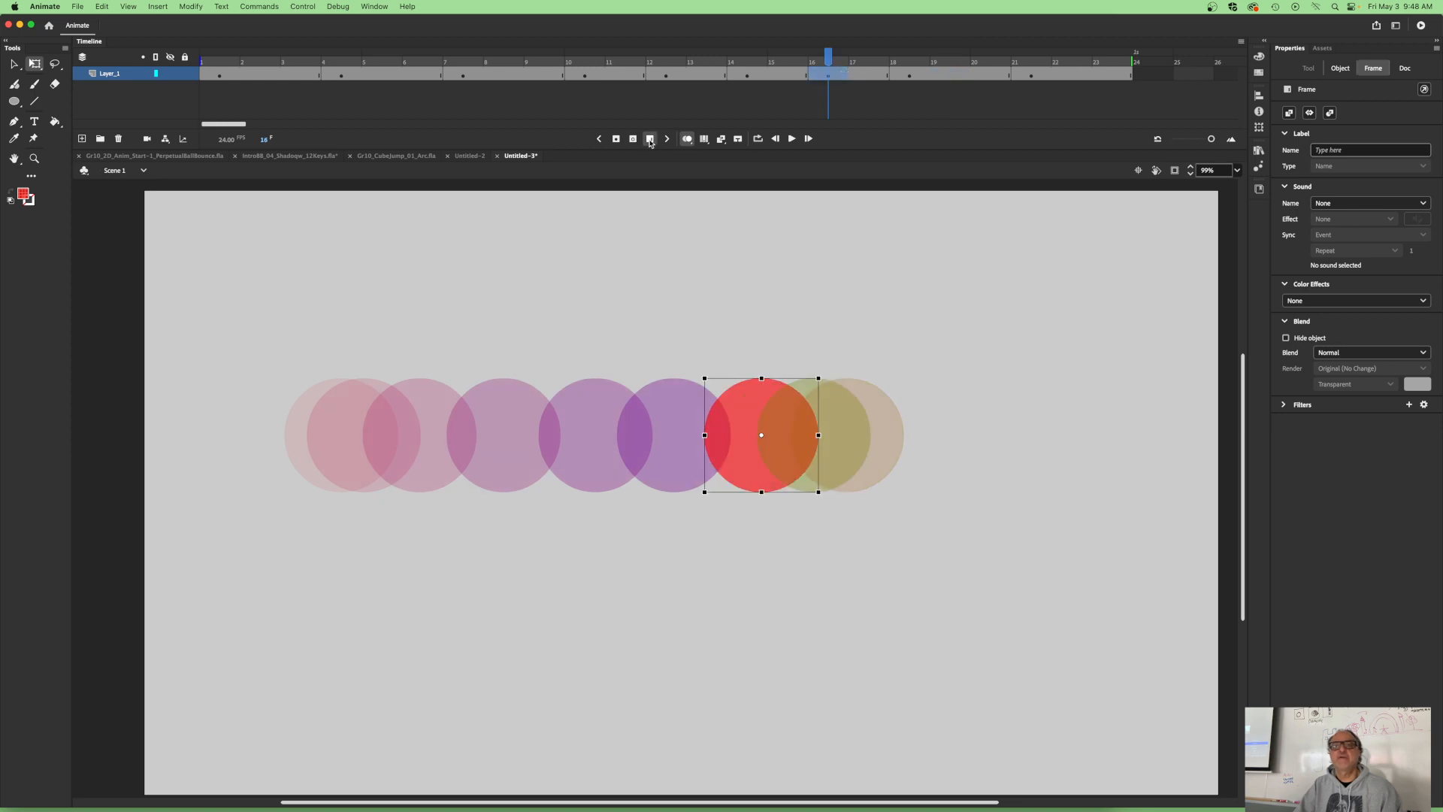
{"action": "left_click", "coordinate": [649, 139]}
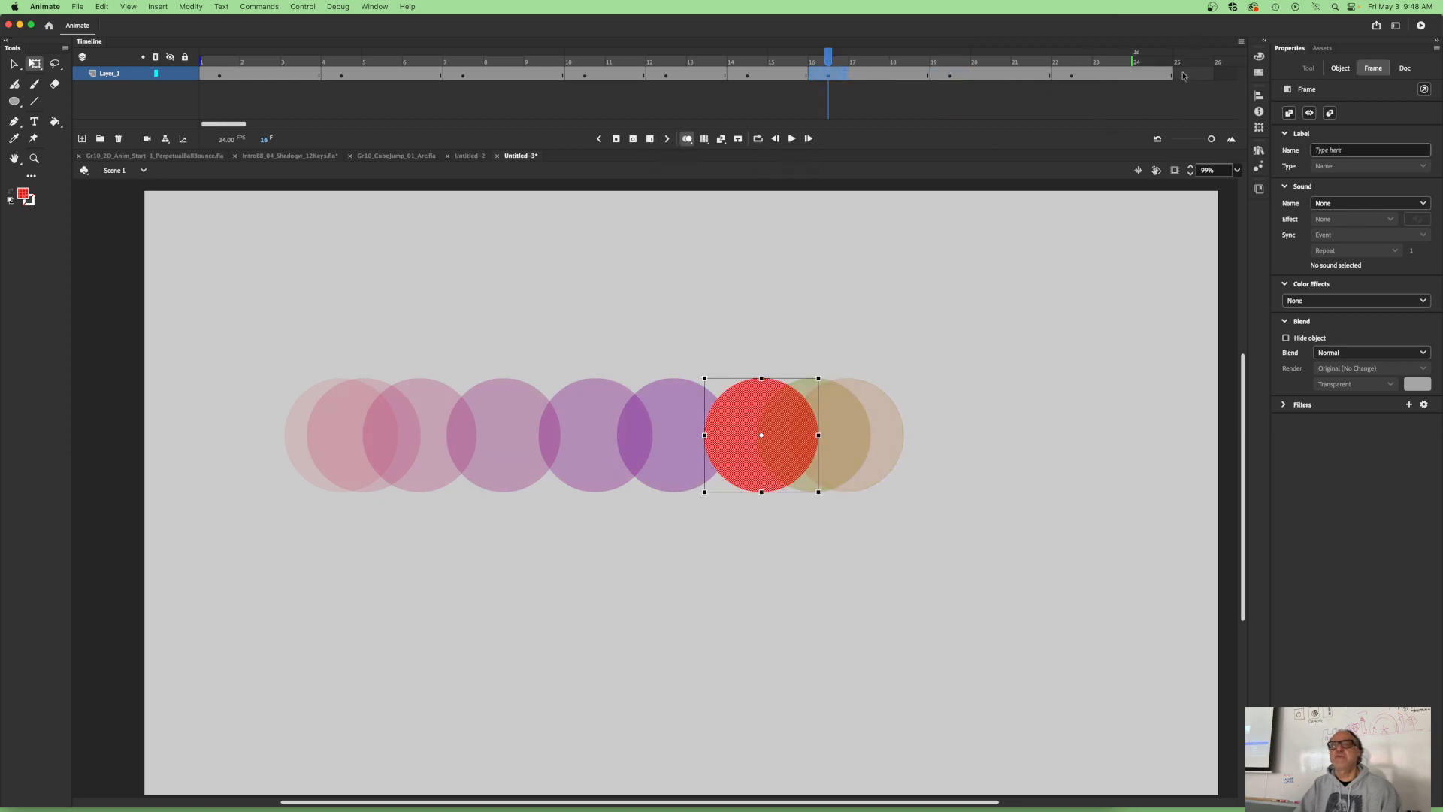
{"action": "left_click", "coordinate": [769, 75]}
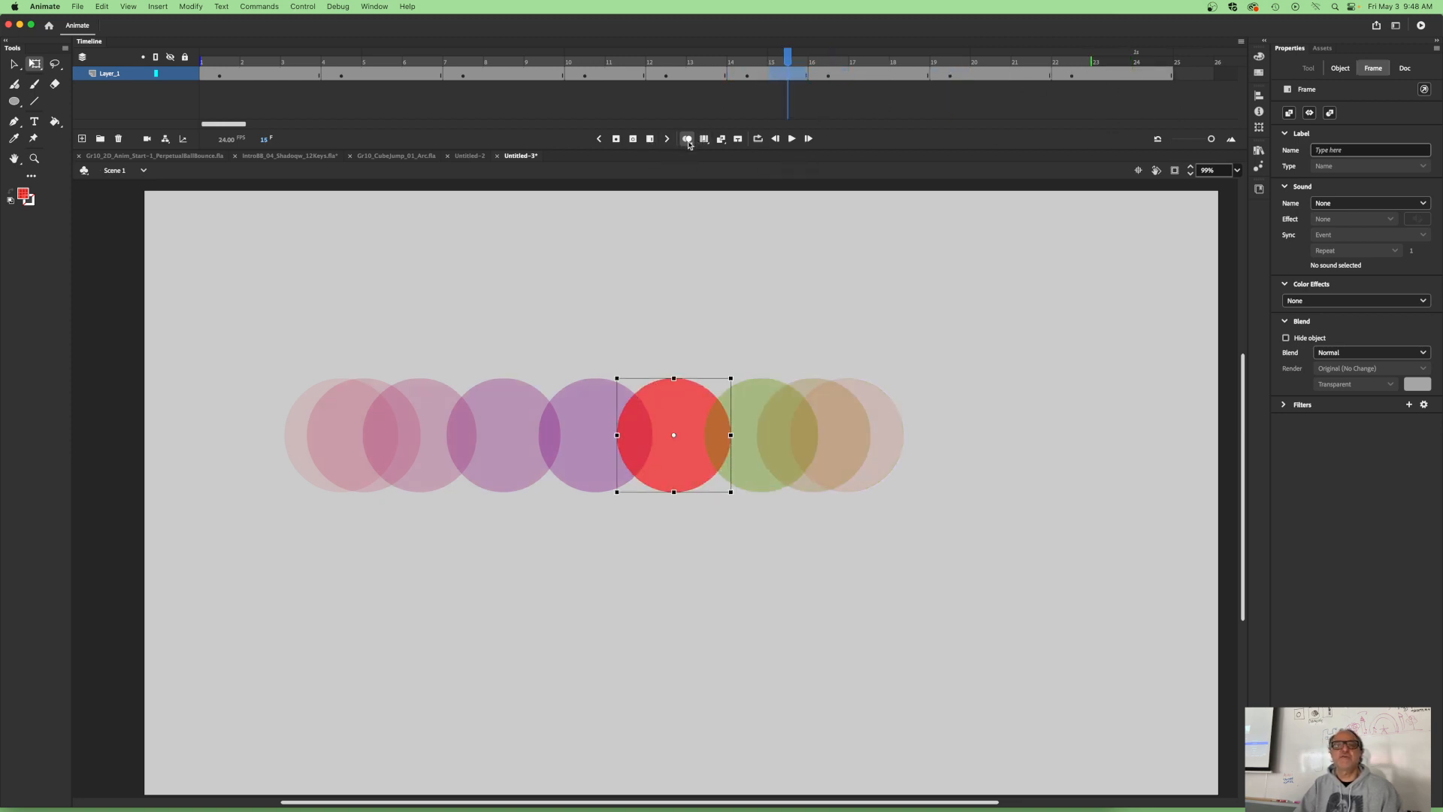
{"action": "left_click", "coordinate": [651, 139]}
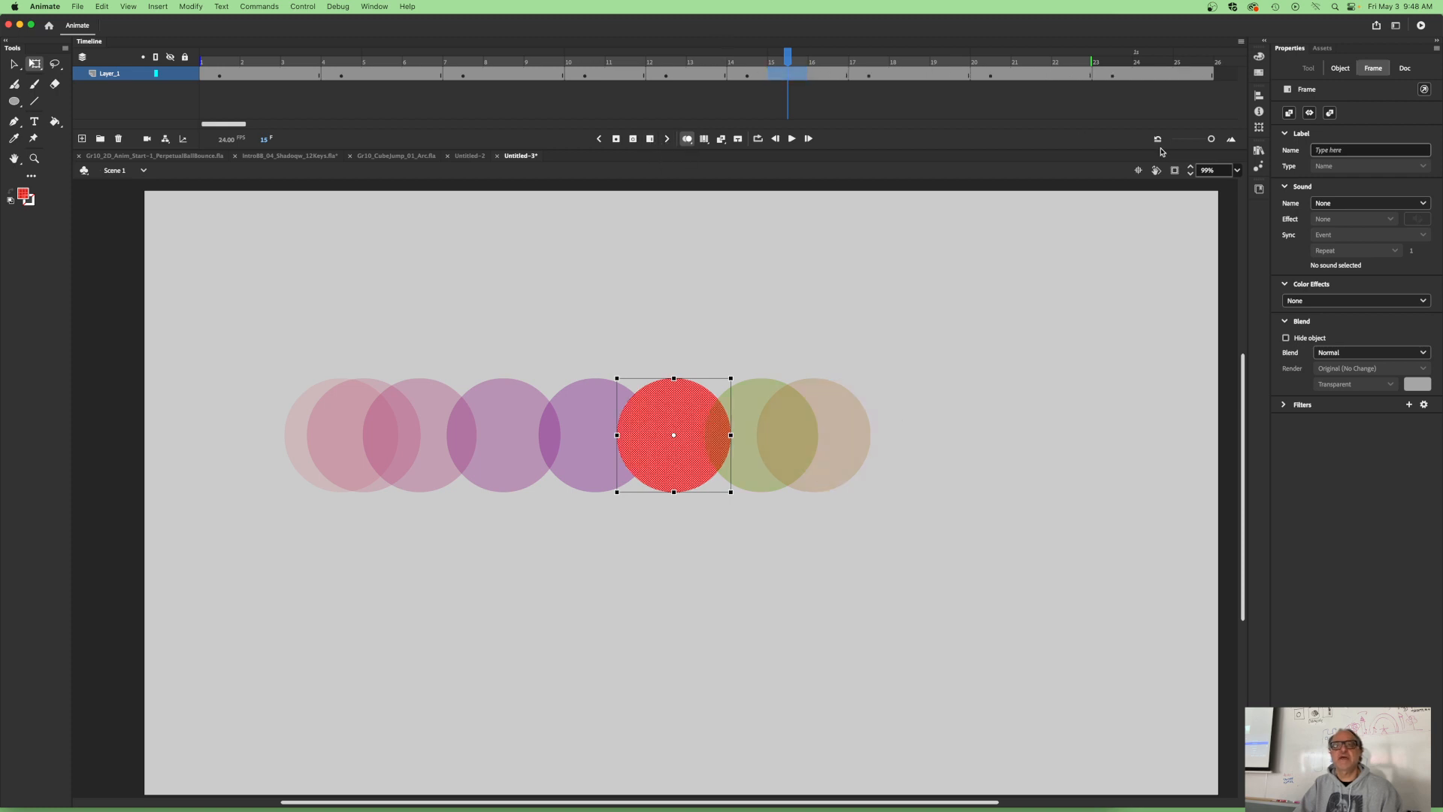
Step: Play the animation several times to check the timing of the circle's movement
{"action": "left_click", "coordinate": [792, 139]}
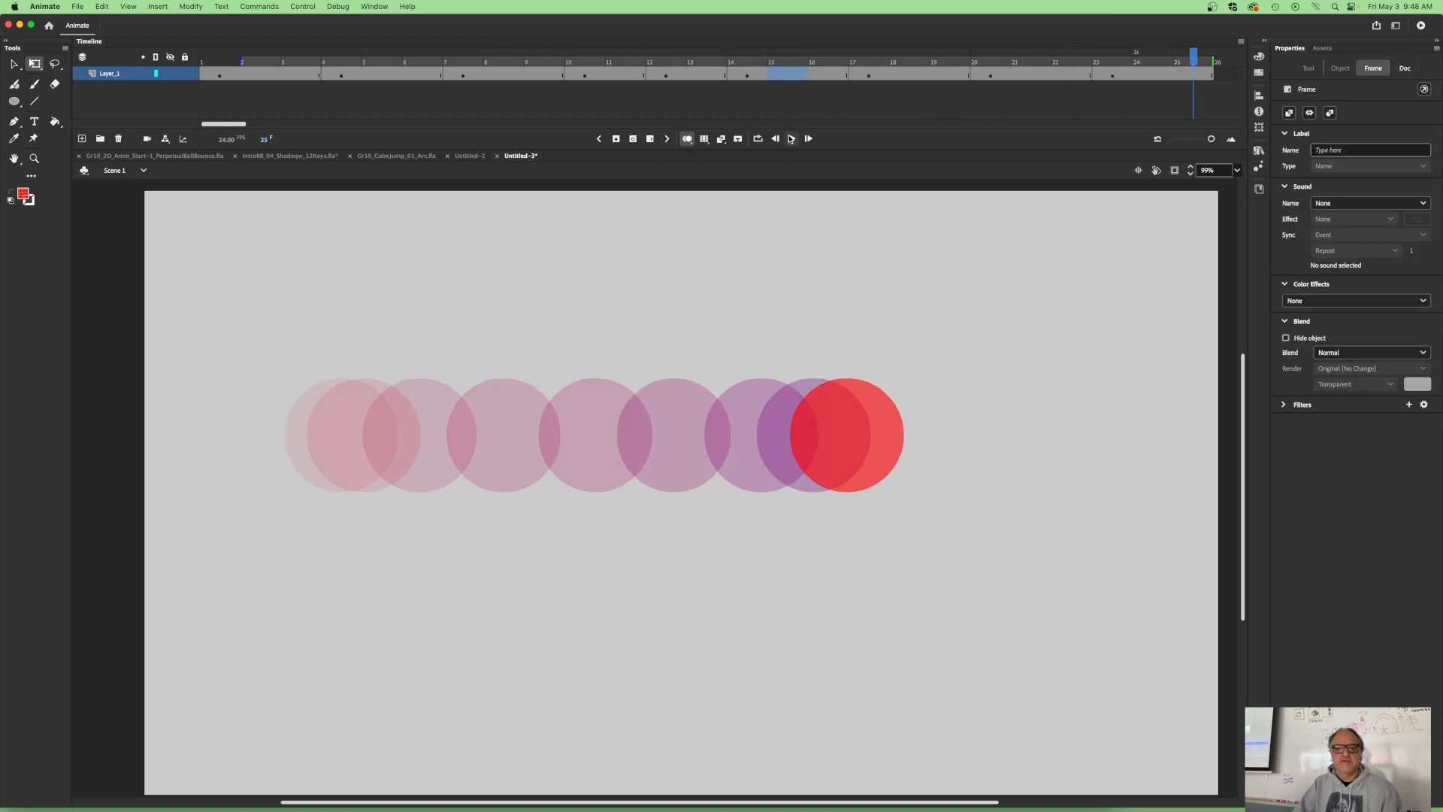
{"action": "left_click", "coordinate": [791, 139]}
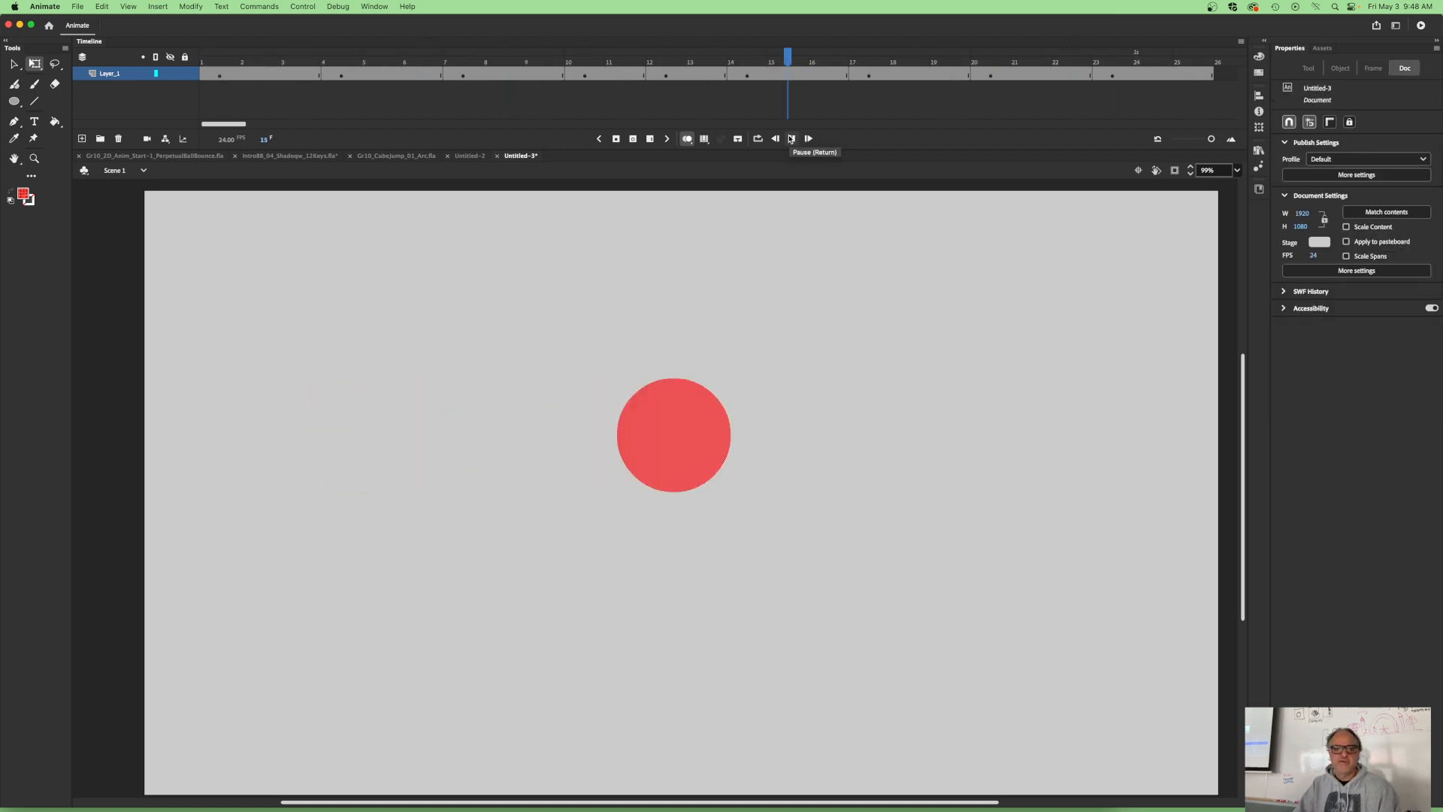
{"action": "left_click", "coordinate": [791, 139]}
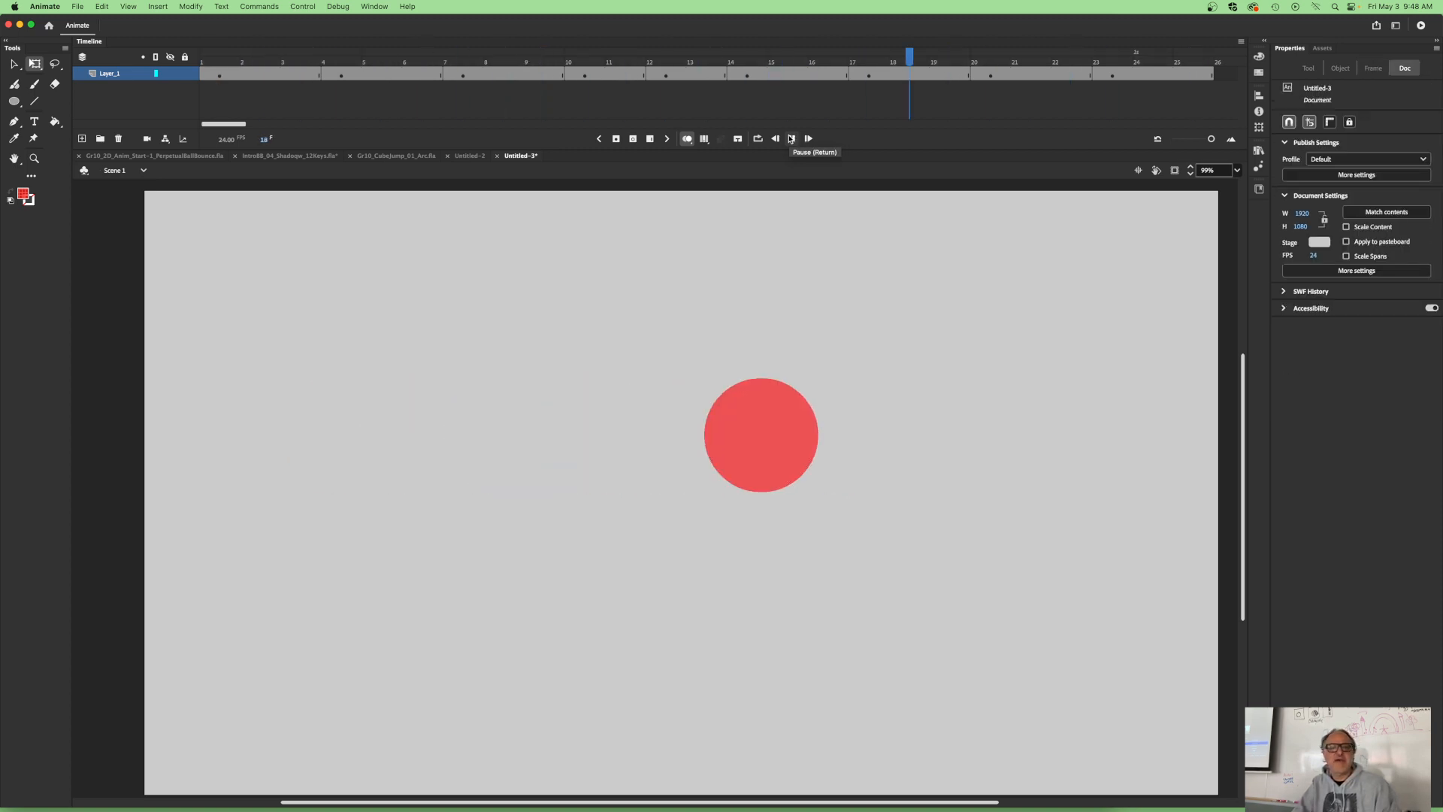
Step: Export the entire movie as a video with the output file name TestDemo-01
{"action": "left_click", "coordinate": [75, 7]}
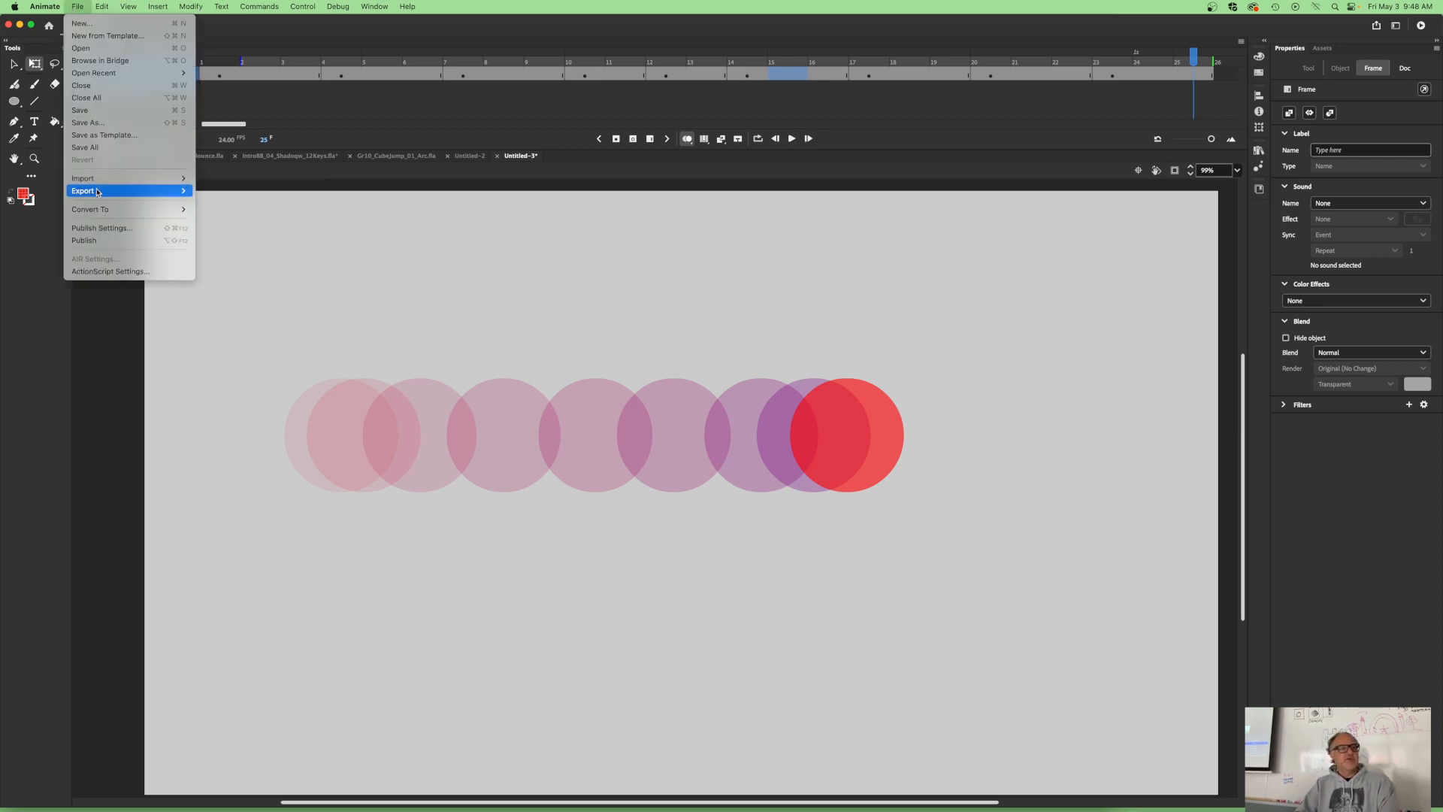
{"action": "mouse_move", "coordinate": [97, 192]}
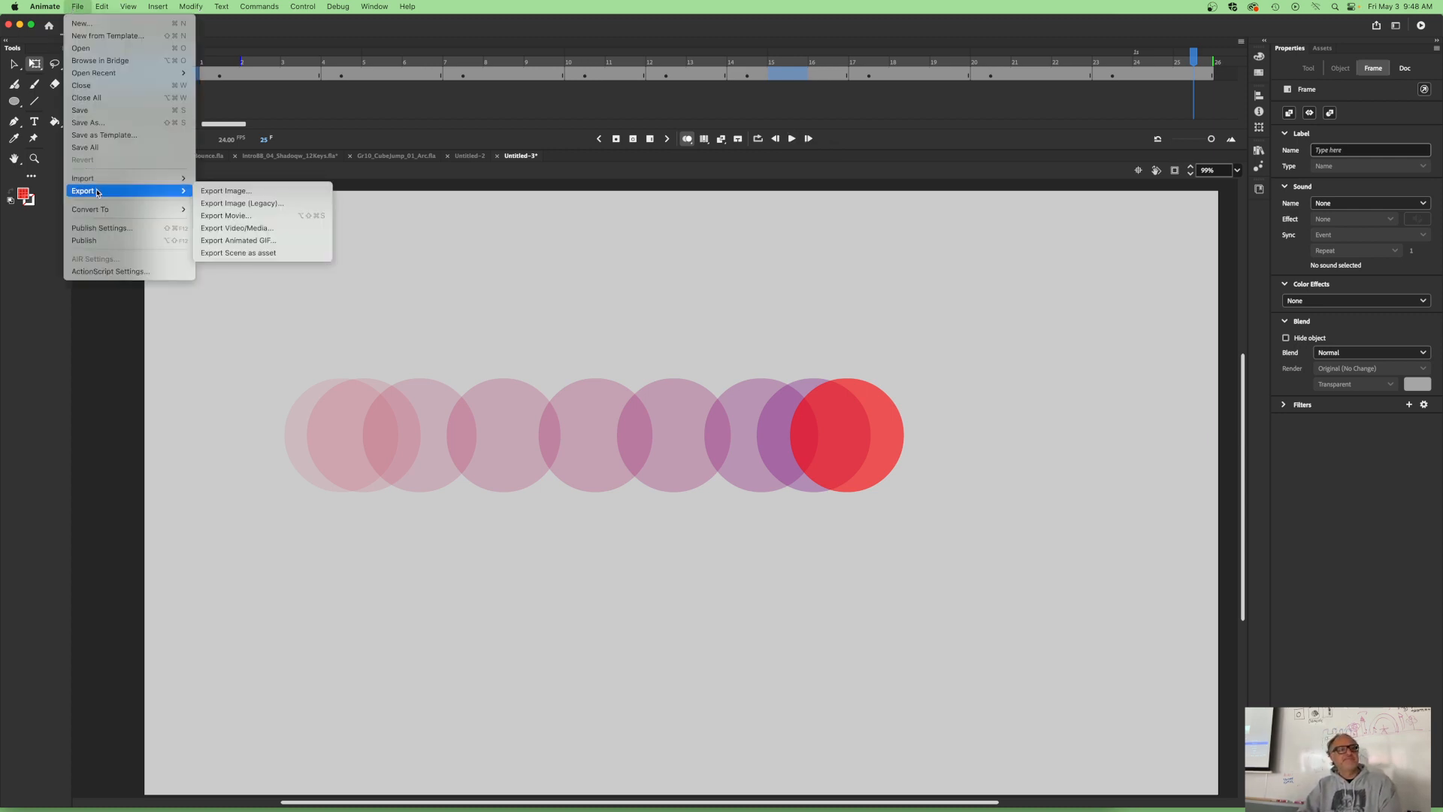
{"action": "left_click", "coordinate": [292, 230]}
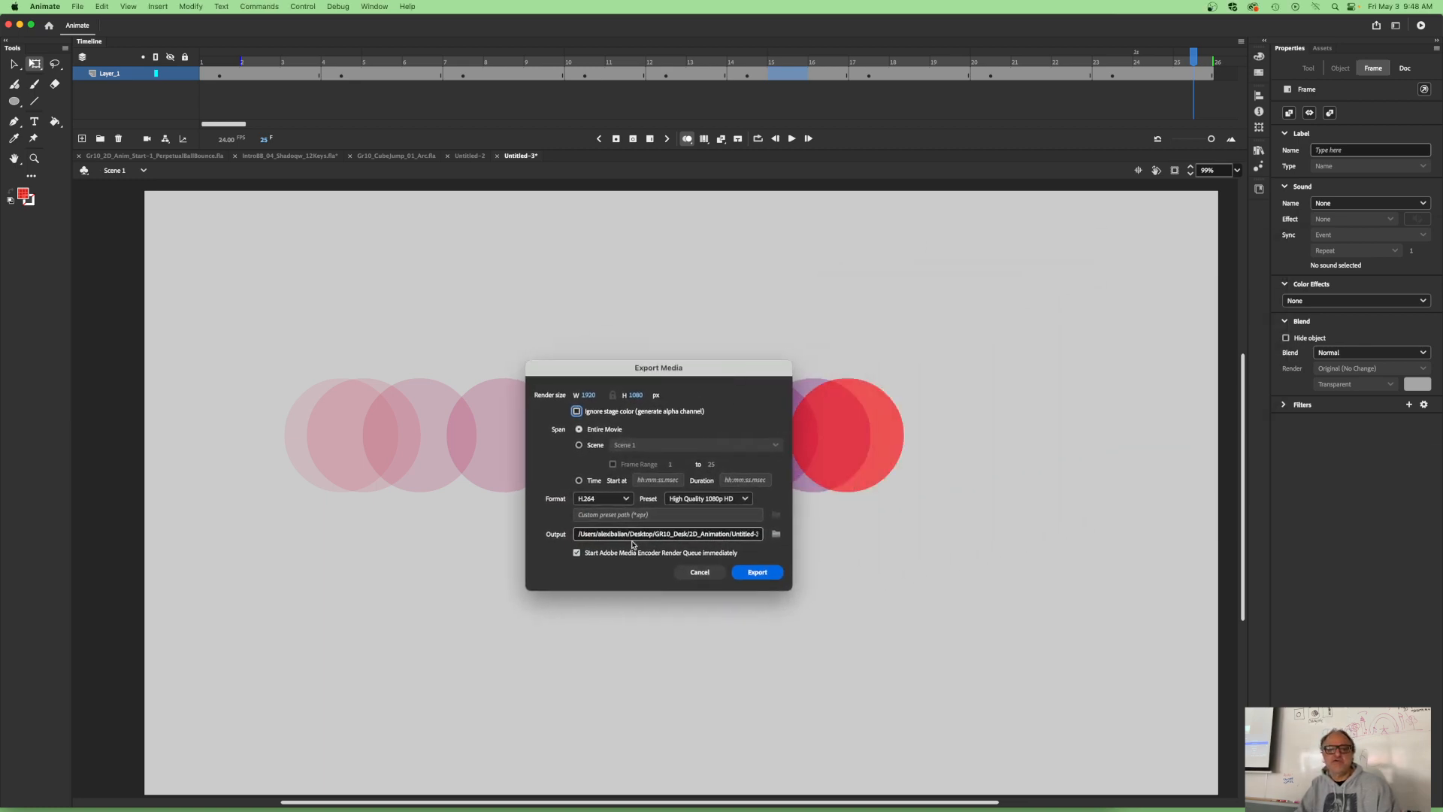
{"action": "left_click", "coordinate": [739, 536]}
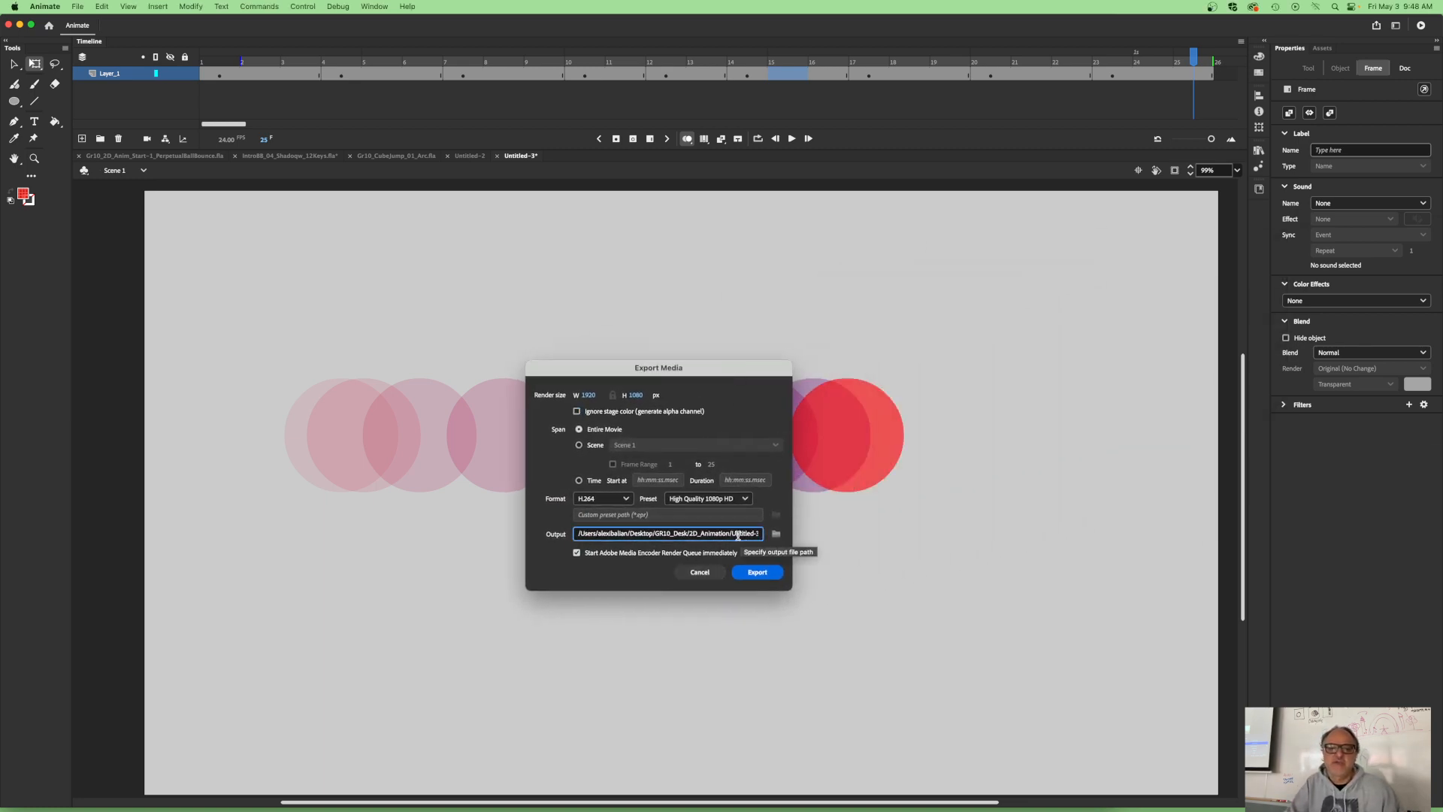
{"action": "left_click_drag", "start_coordinate": [733, 536], "coordinate": [814, 528]}
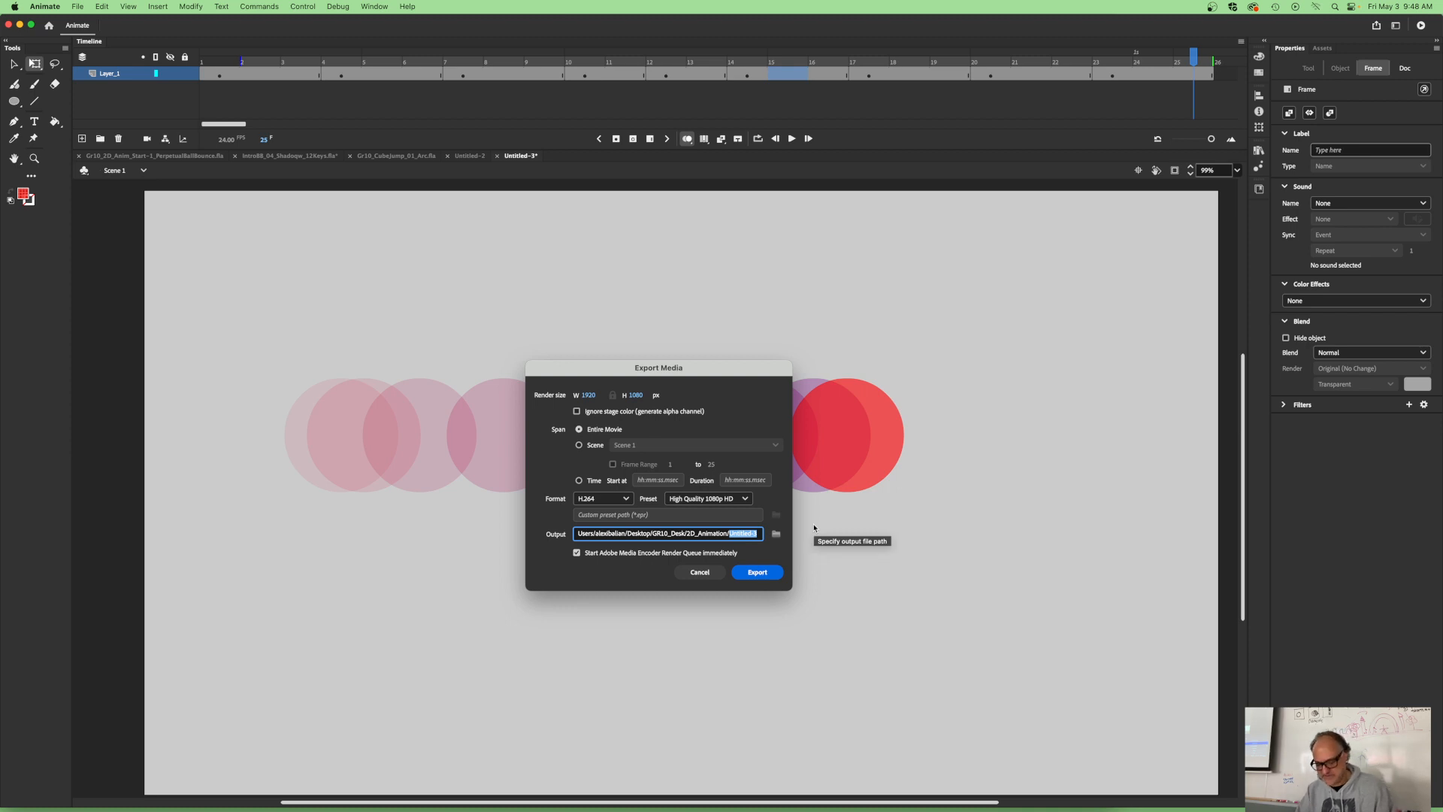
{"action": "type", "text": "TestDe"}
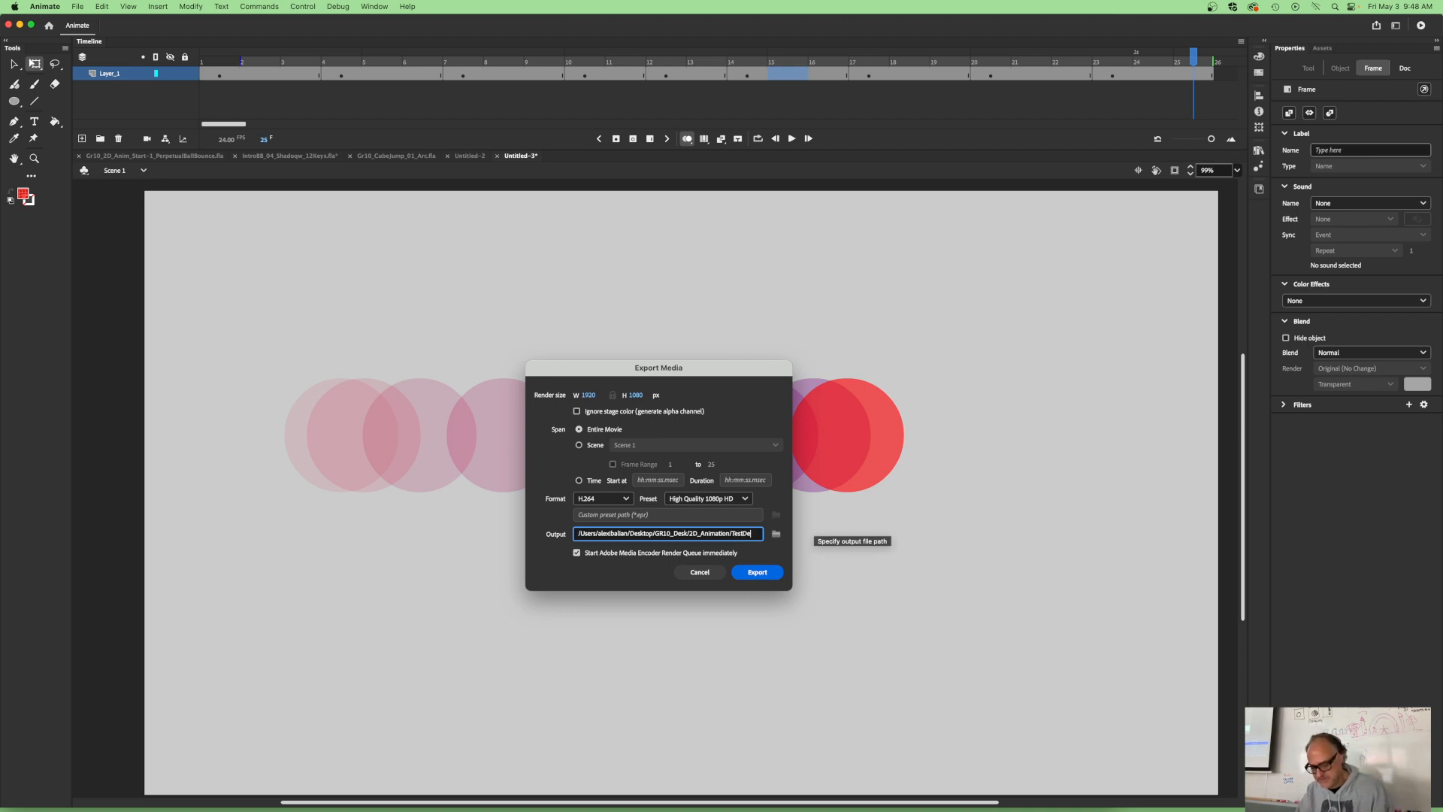
{"action": "type", "text": "mo-01"}
{"action": "key", "text": "Return"}
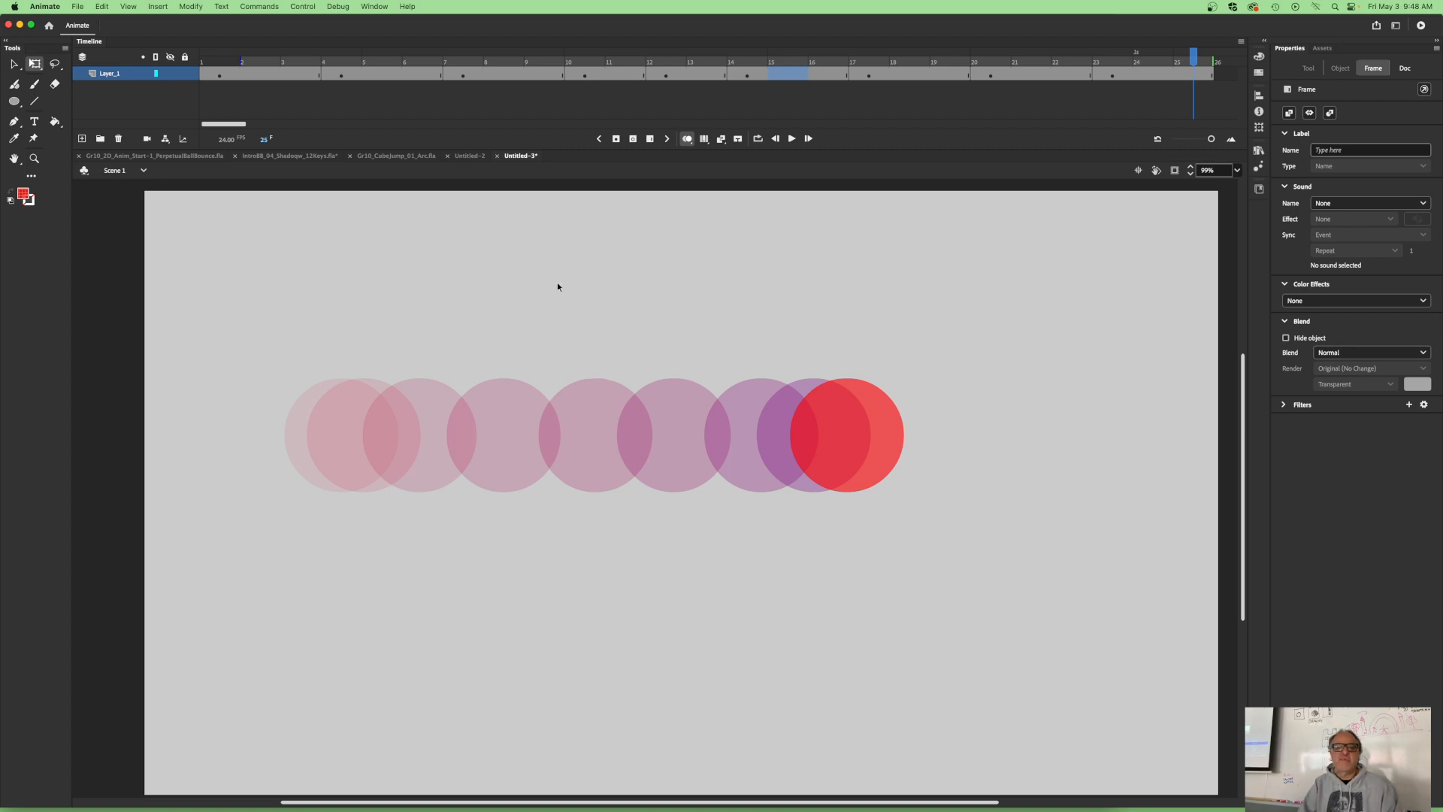
Step: Save the document as Test_Demo-01-EaseOut_EaseIn.fla in the 2D_Animation folder
{"action": "left_click", "coordinate": [554, 299]}
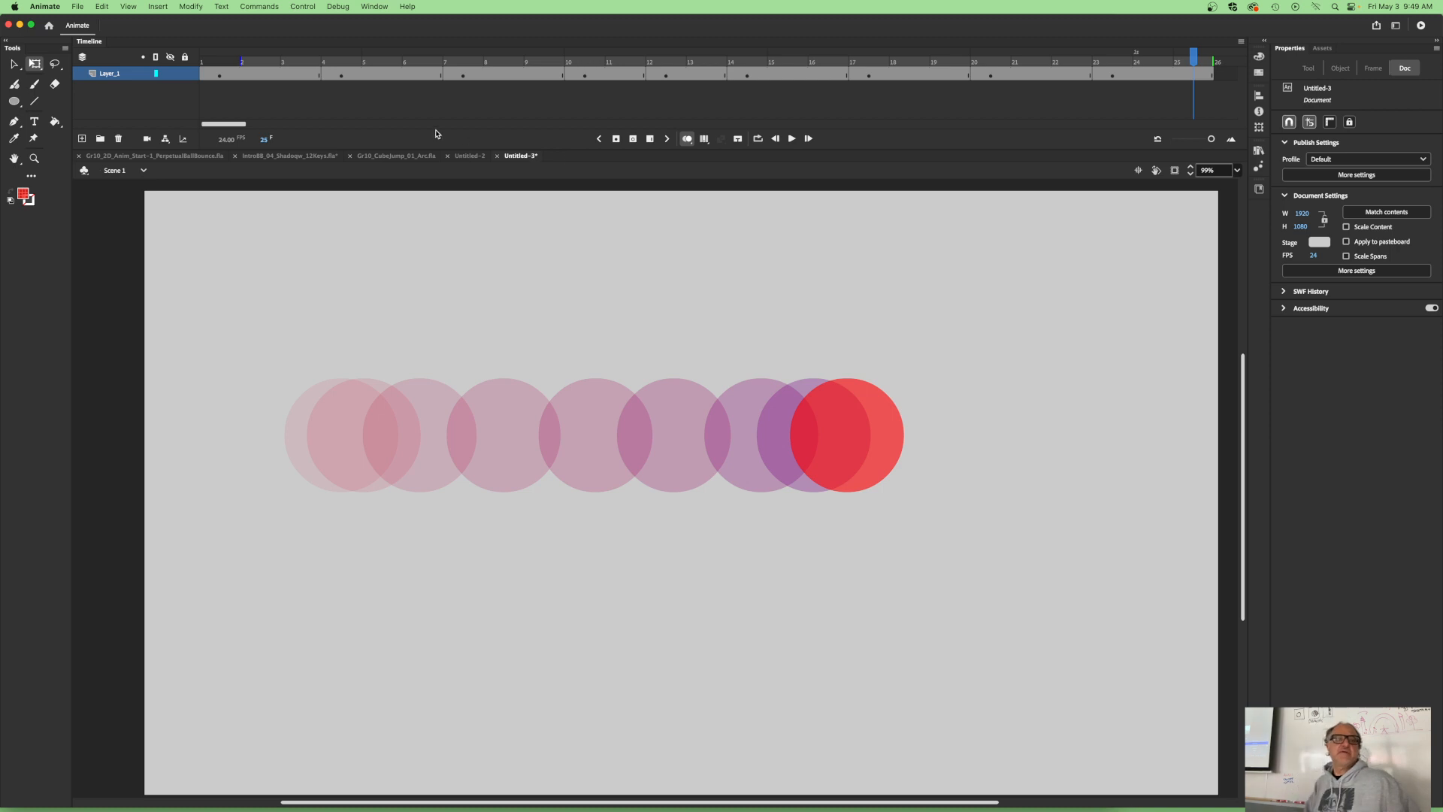
{"action": "key", "text": "super+s"}
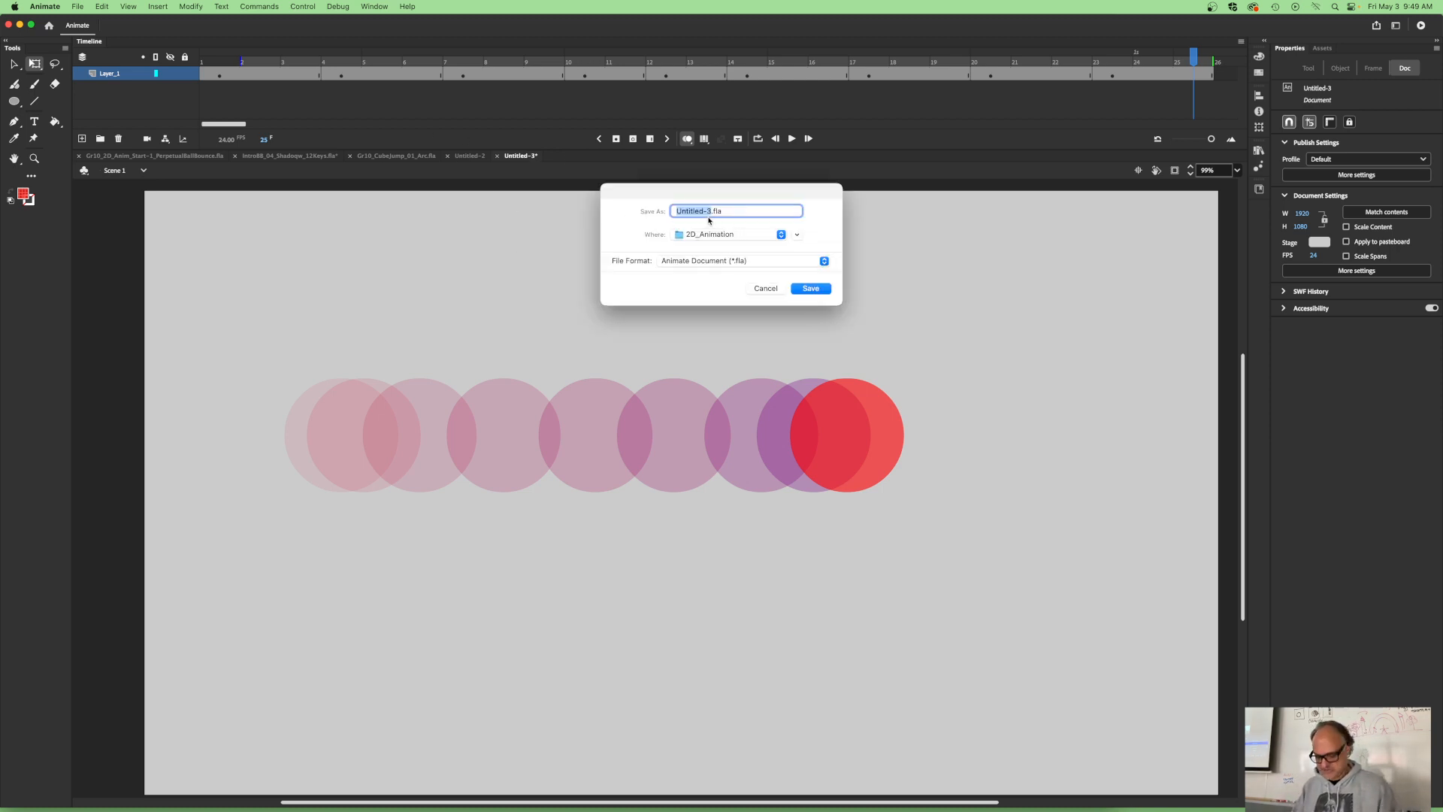
{"action": "type", "text": "Test_De"}
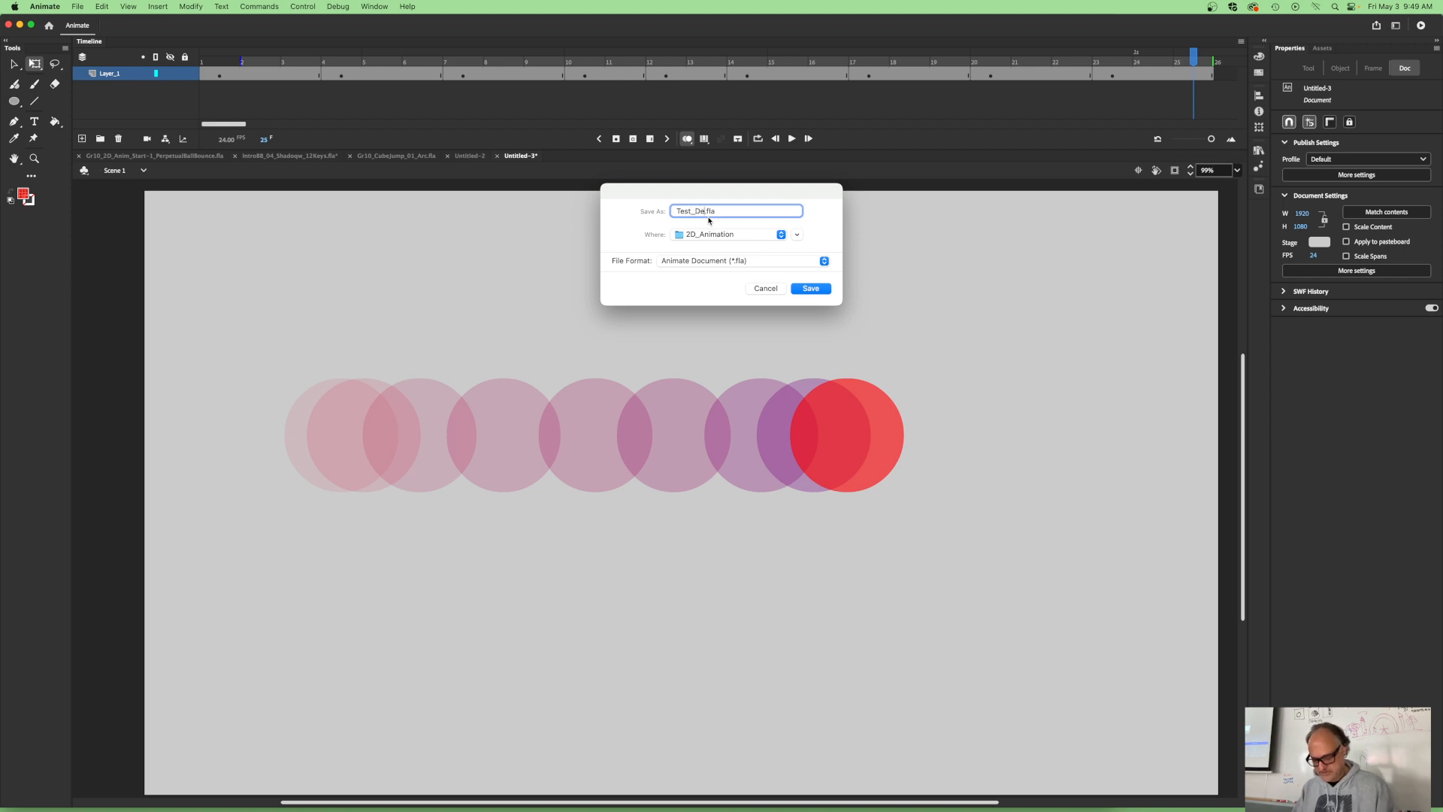
{"action": "type", "text": "mo-01"}
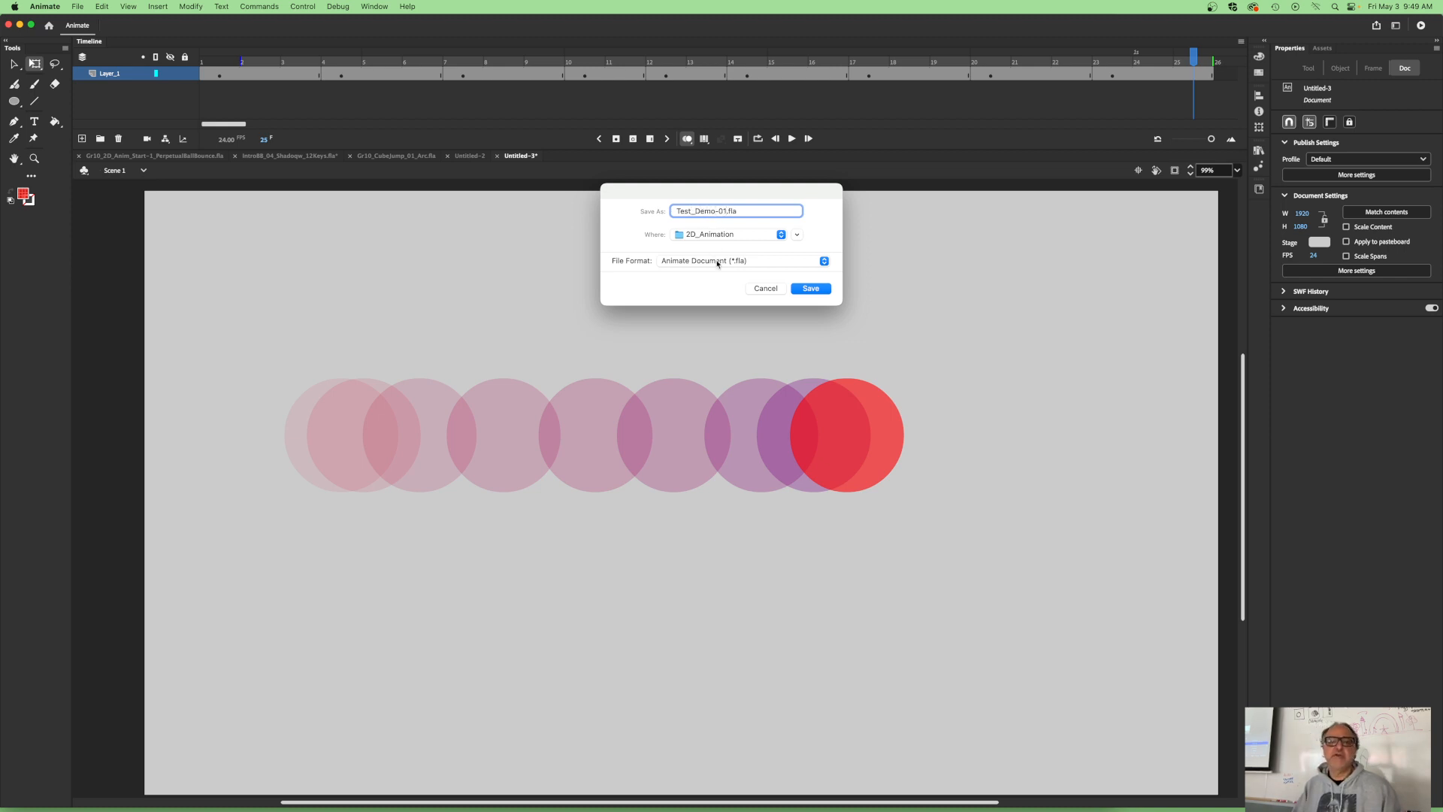
{"action": "key", "text": "BackSpace"}
{"action": "type", "text": "1-Ease"}
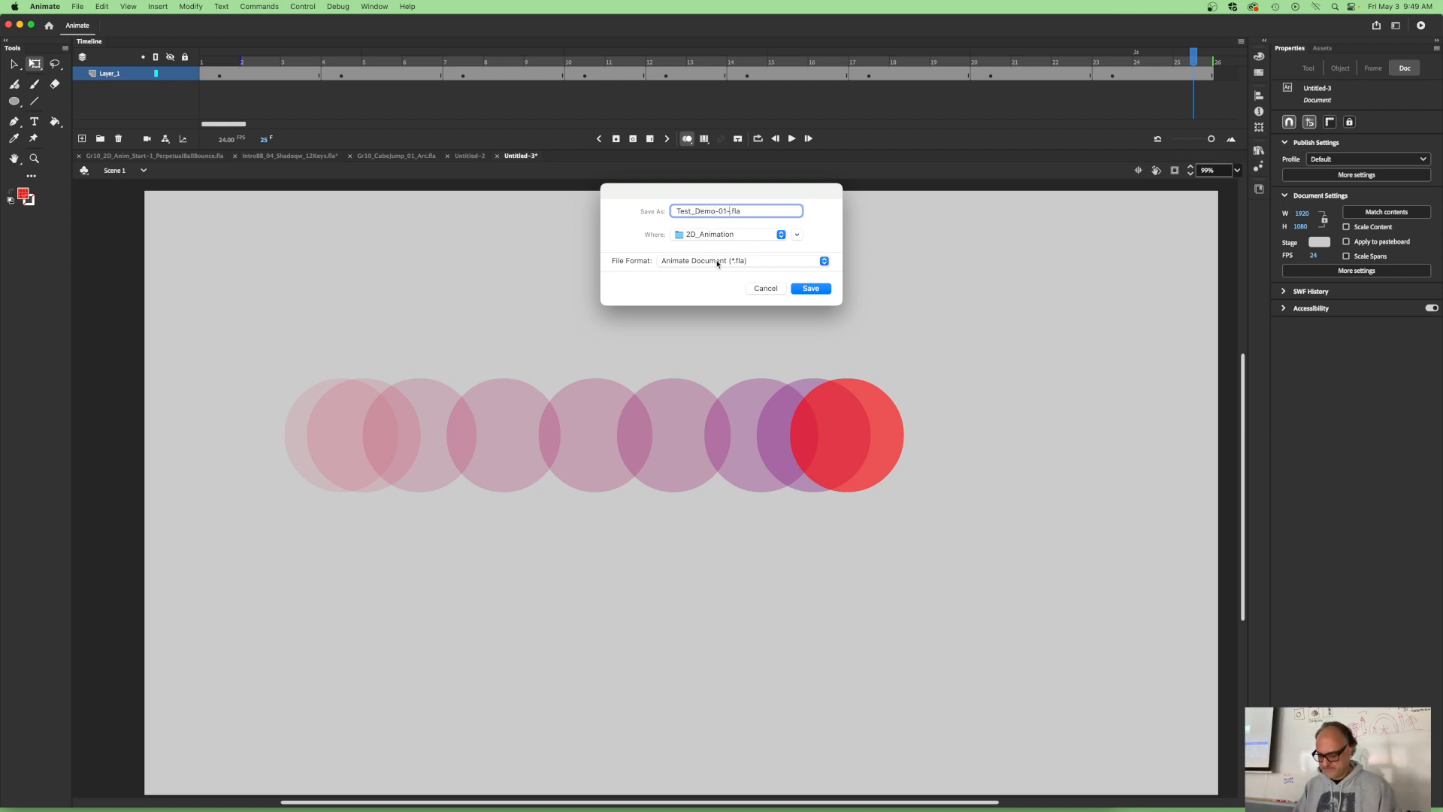
{"action": "type", "text": "Ou"}
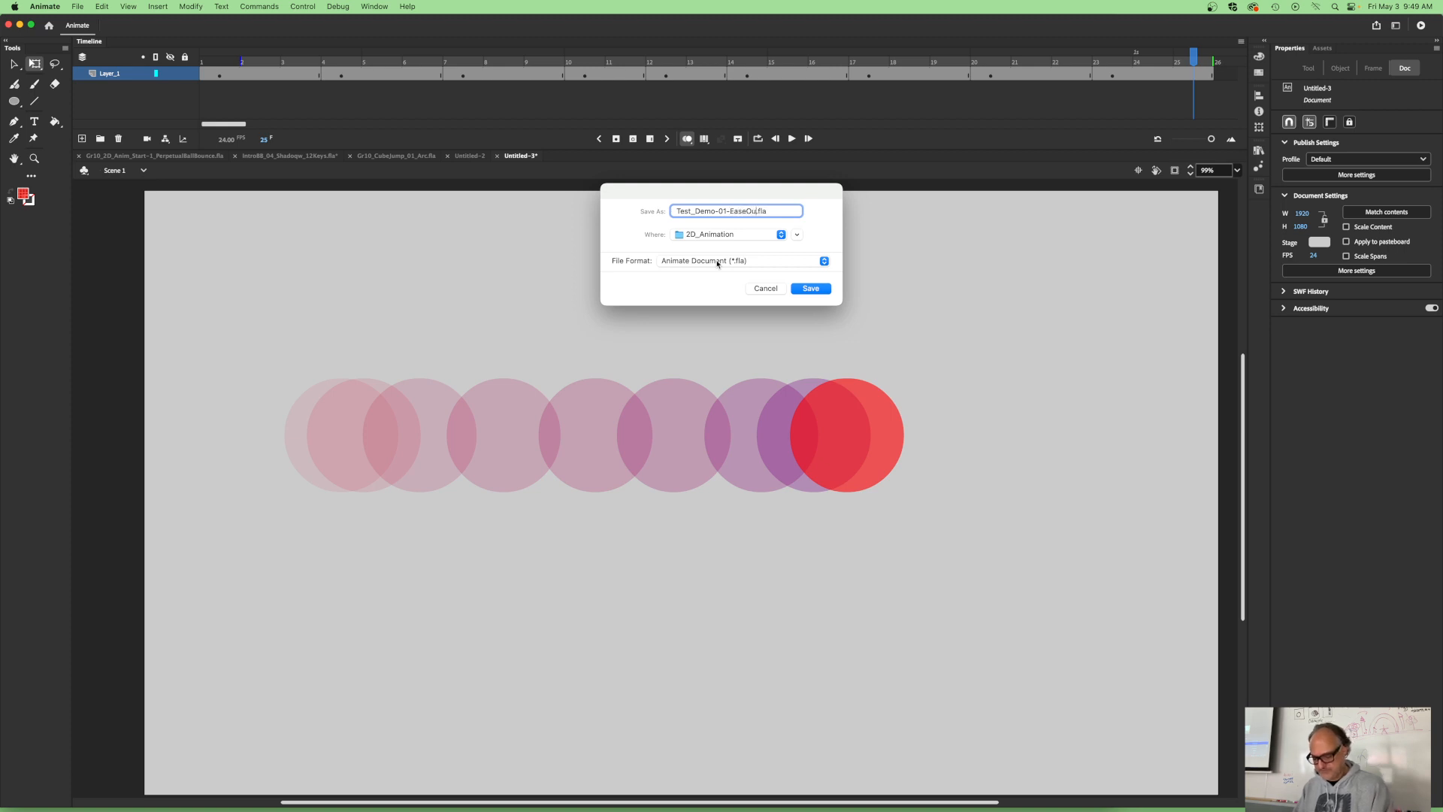
{"action": "type", "text": "t_Ease"}
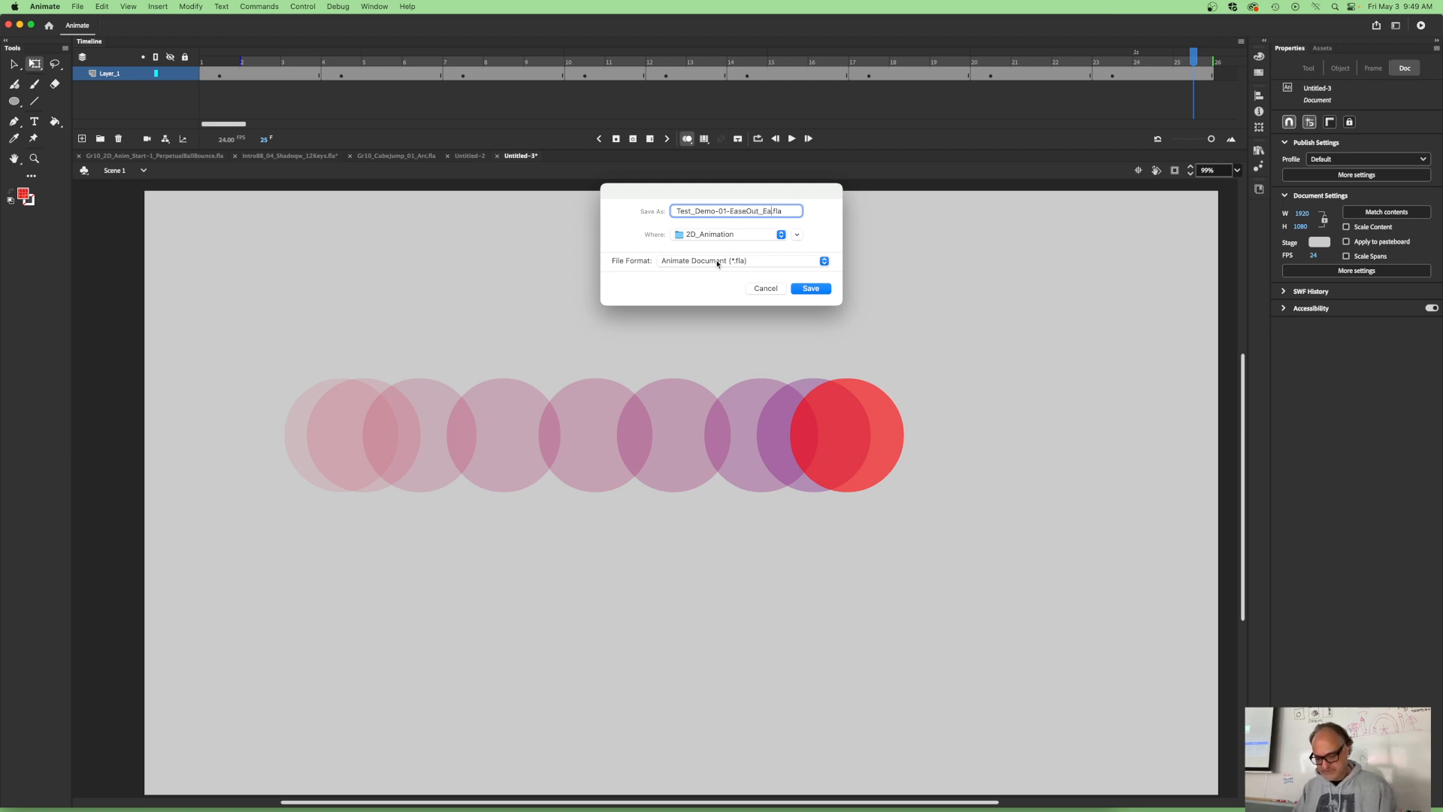
{"action": "type", "text": "In"}
{"action": "key", "text": "Return"}
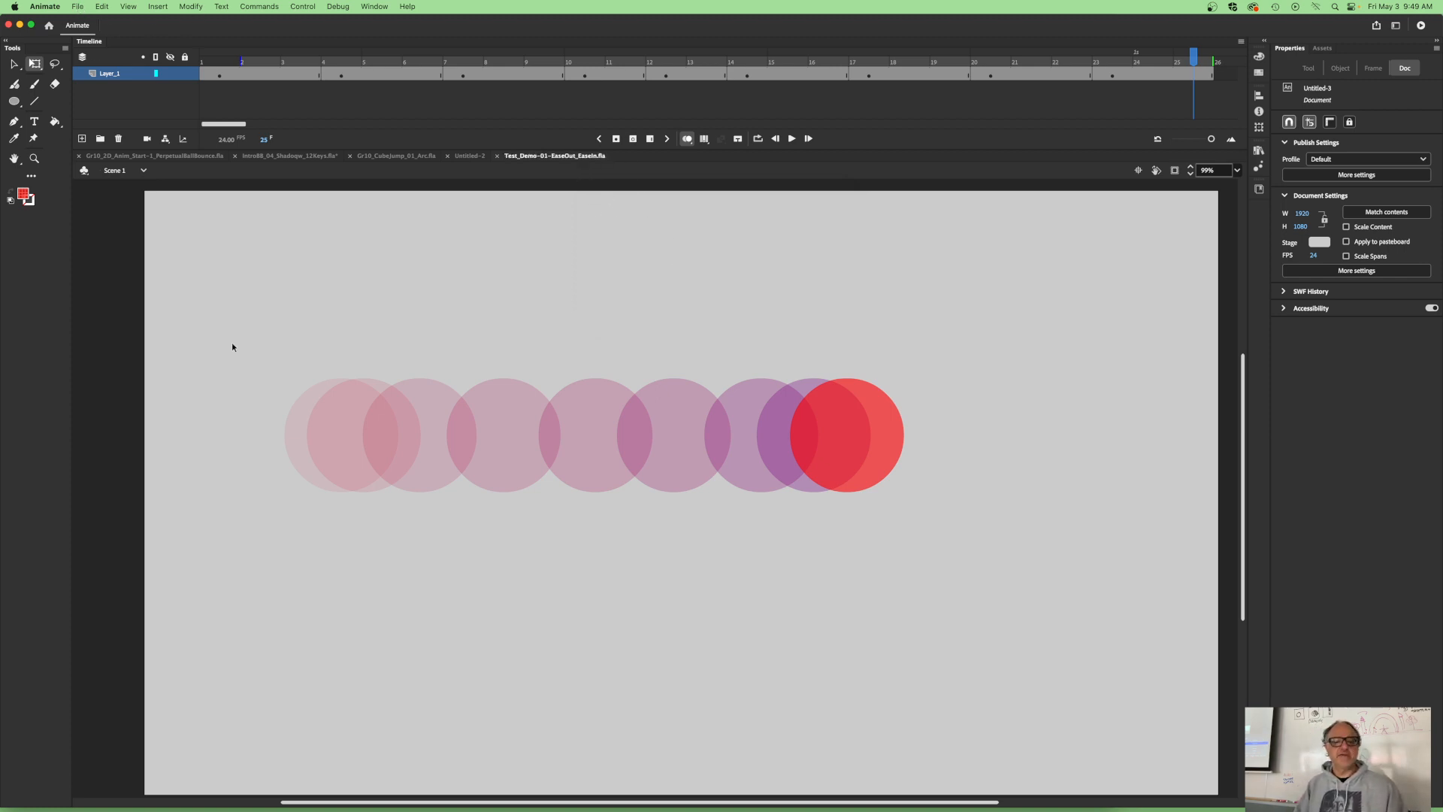
Step: Switch to Media Encoder to check the render queue status of the first export, and return to Animate
{"action": "mouse_move", "coordinate": [324, 810]}
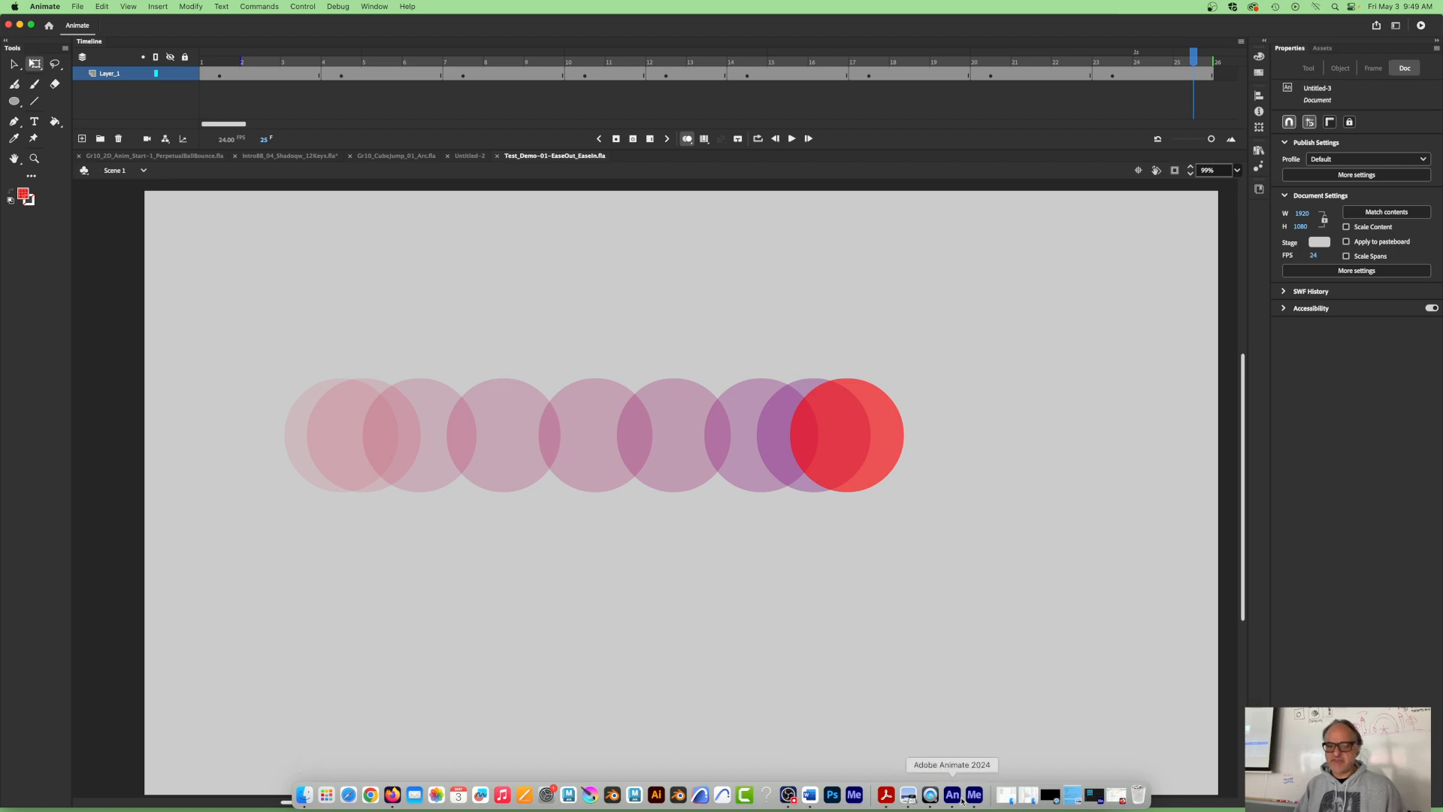
{"action": "left_click", "coordinate": [974, 795]}
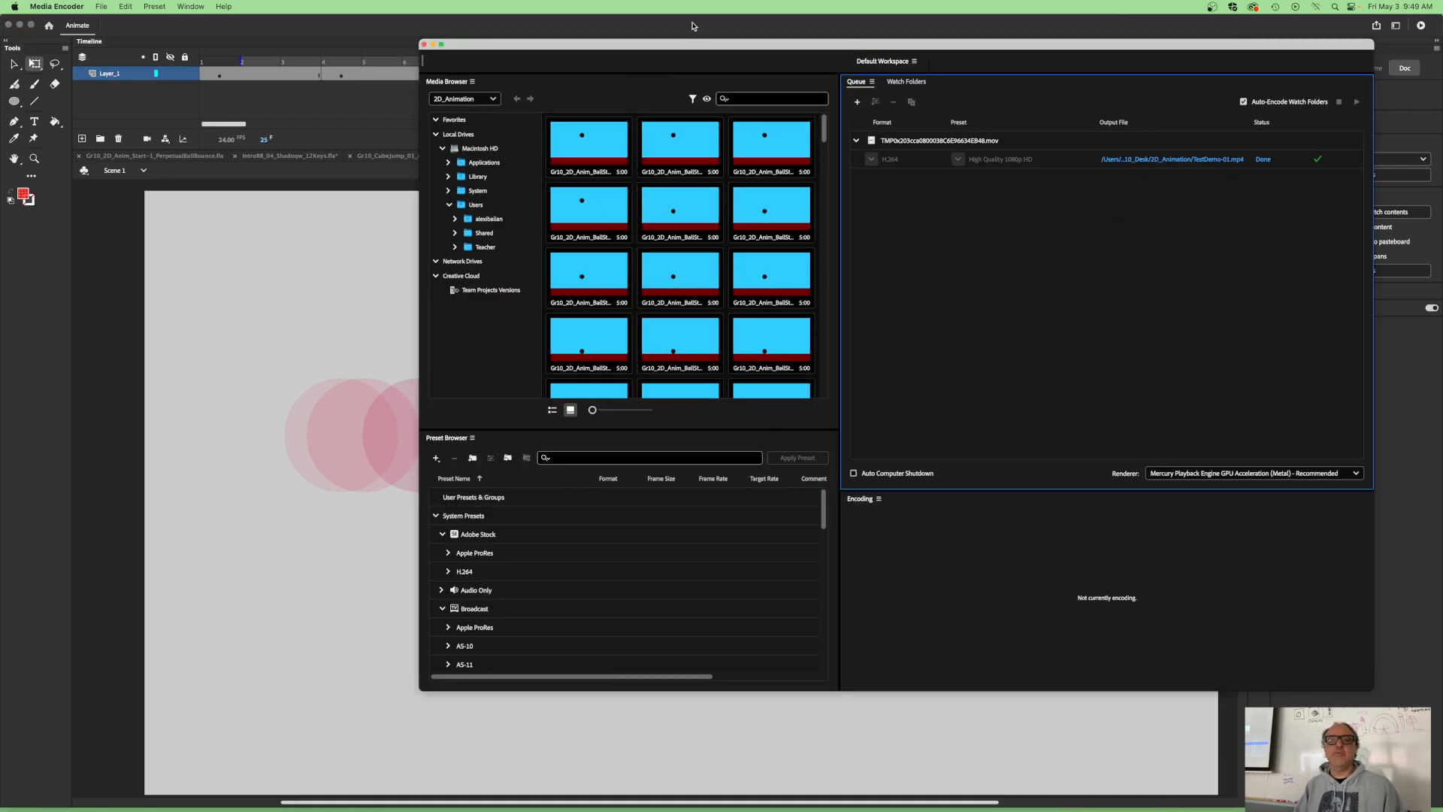
{"action": "left_click", "coordinate": [194, 285]}
Step: Export the entire movie as an H.264 video with the output name Test_Demo-01-EaseOut_EaseIn, starting the render queue immediately
{"action": "left_click", "coordinate": [78, 6]}
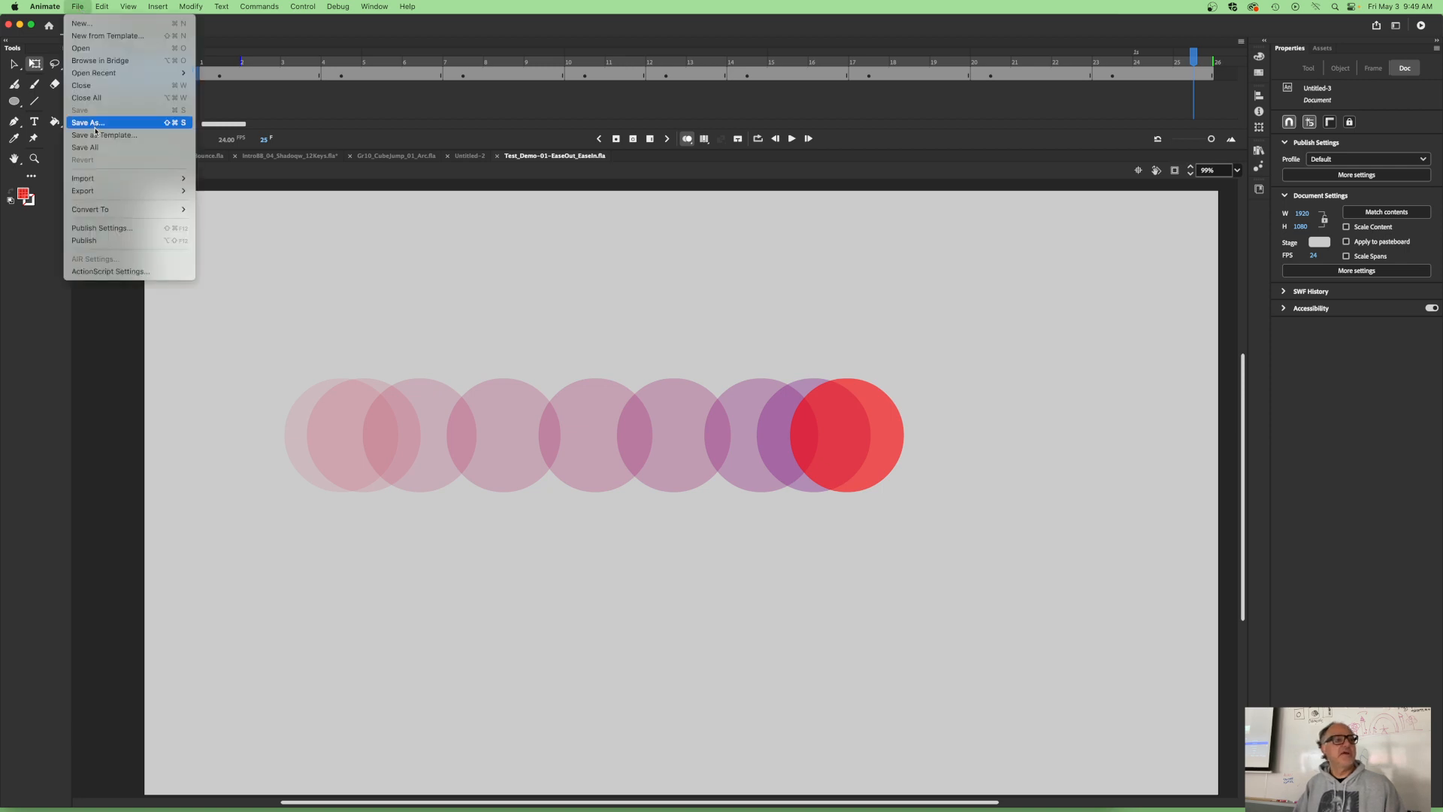
{"action": "mouse_move", "coordinate": [94, 191]}
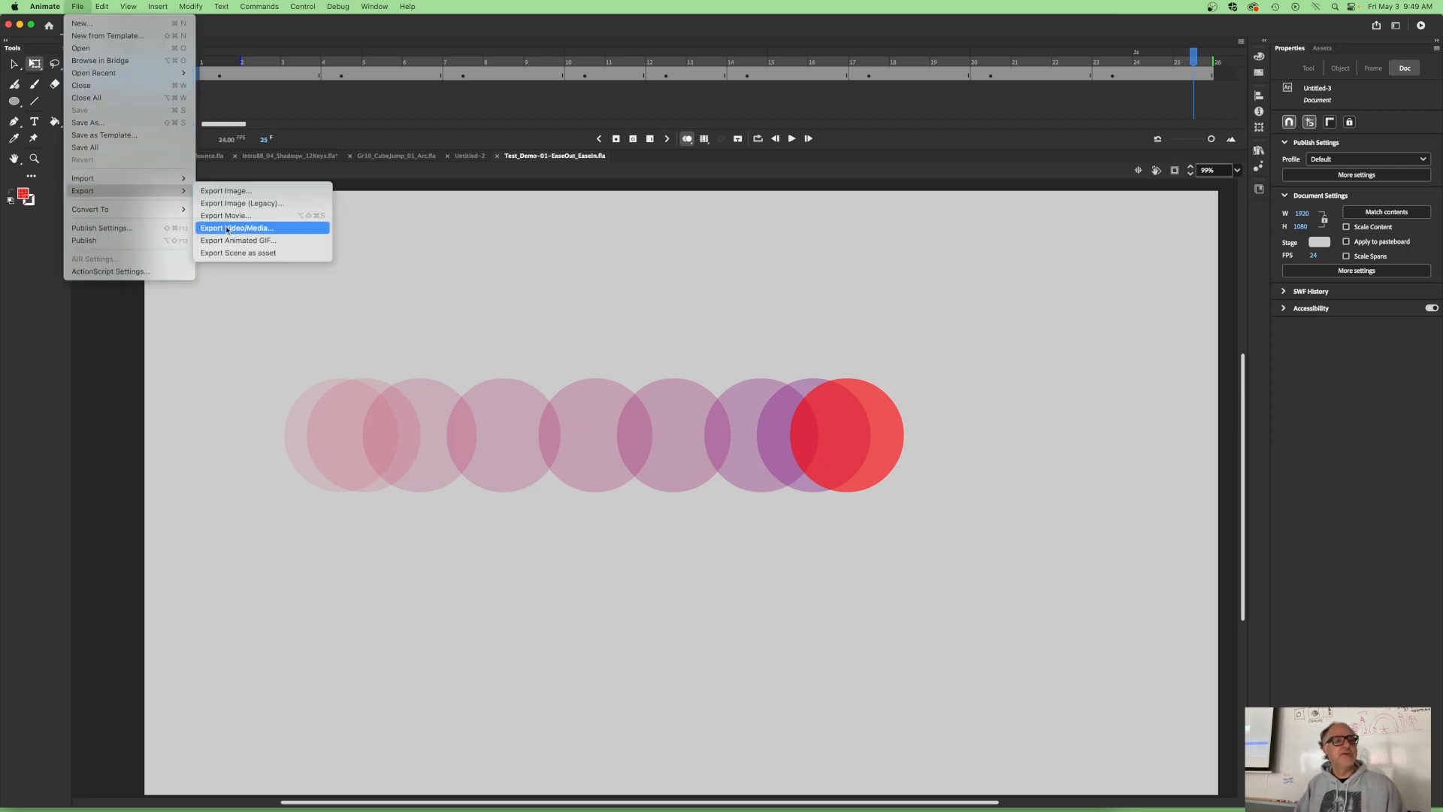
{"action": "left_click", "coordinate": [227, 229]}
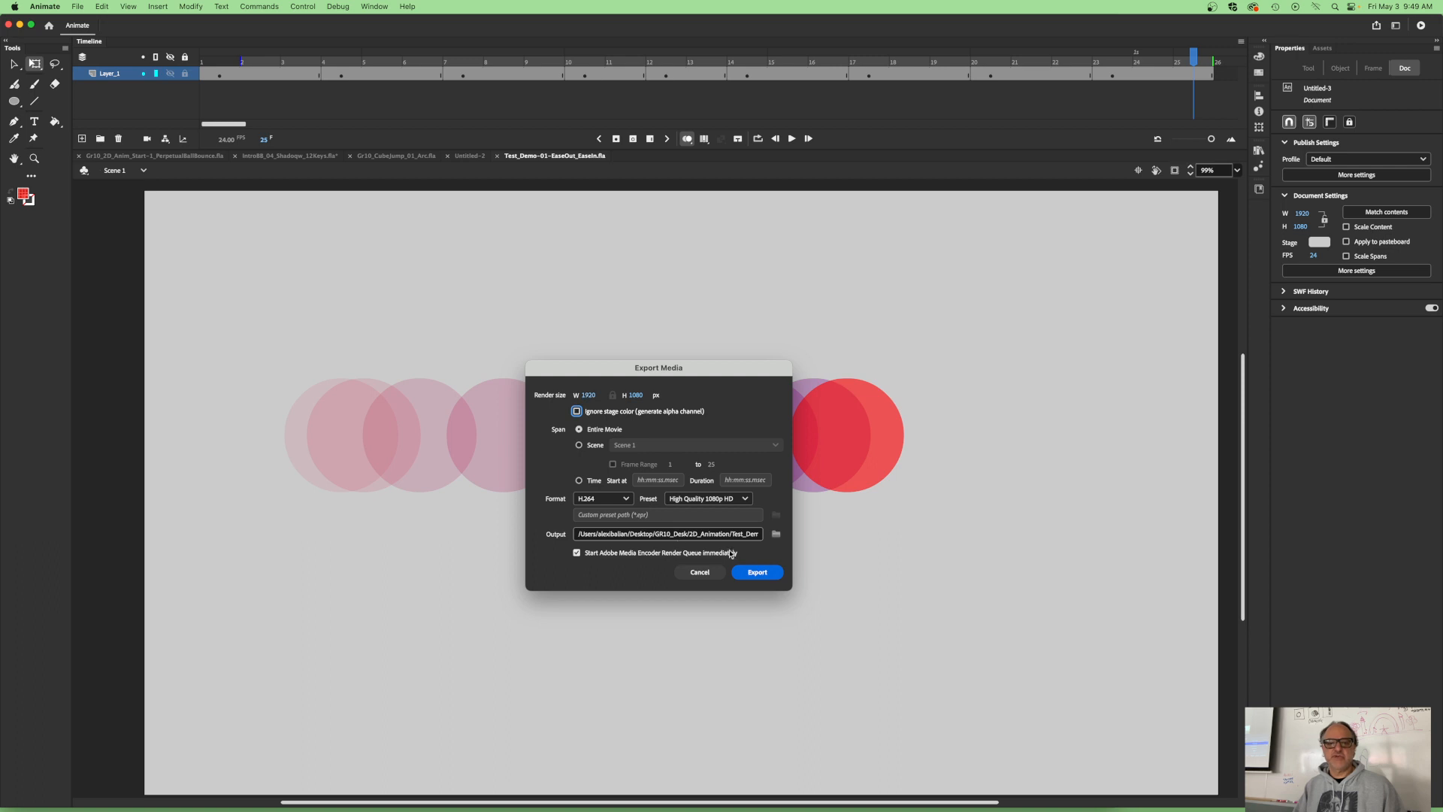
{"action": "left_click", "coordinate": [756, 536]}
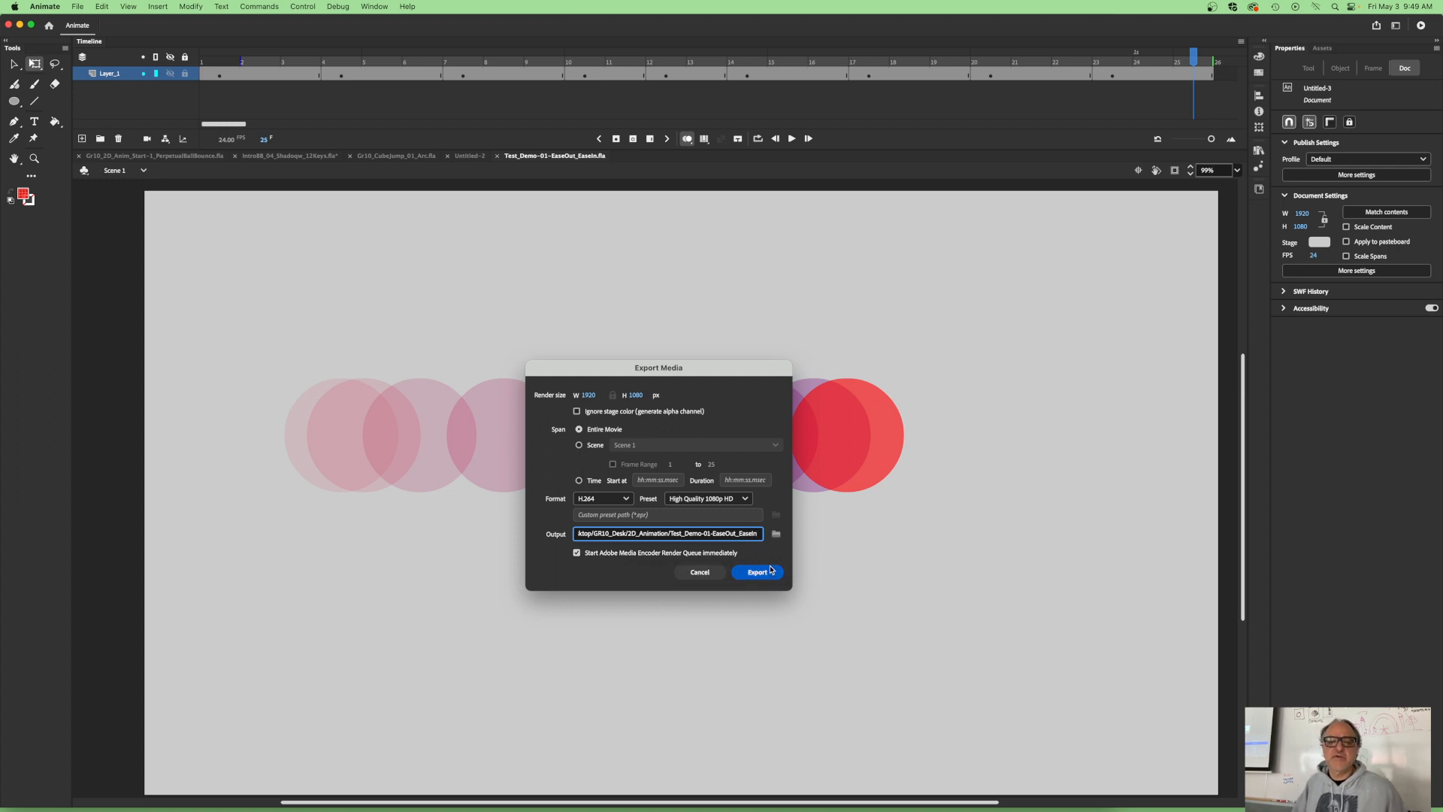
{"action": "left_click", "coordinate": [768, 570]}
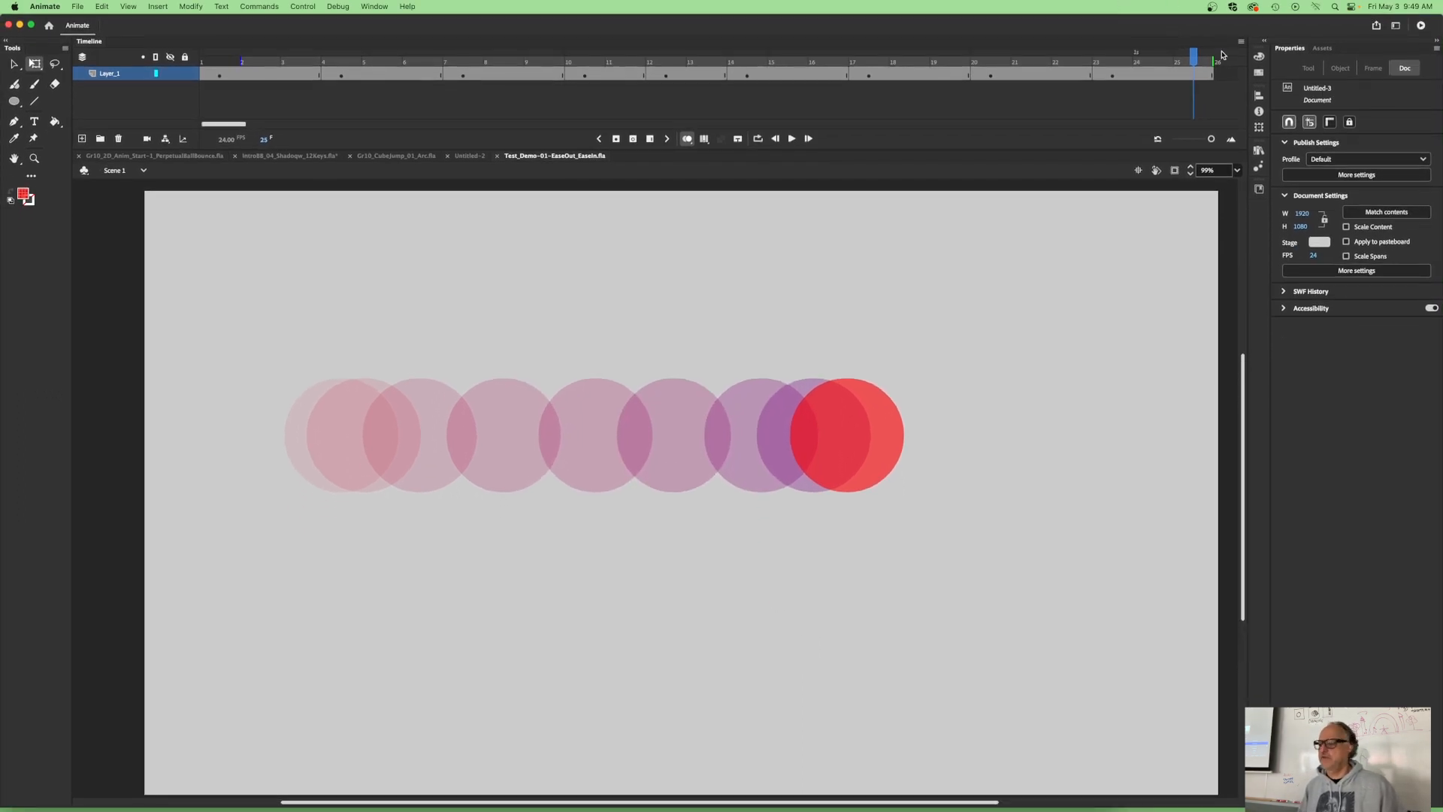
Step: Switch to Finder, open the 2D_Animation folder and sort its files by date modified
{"action": "mouse_move", "coordinate": [1102, 797]}
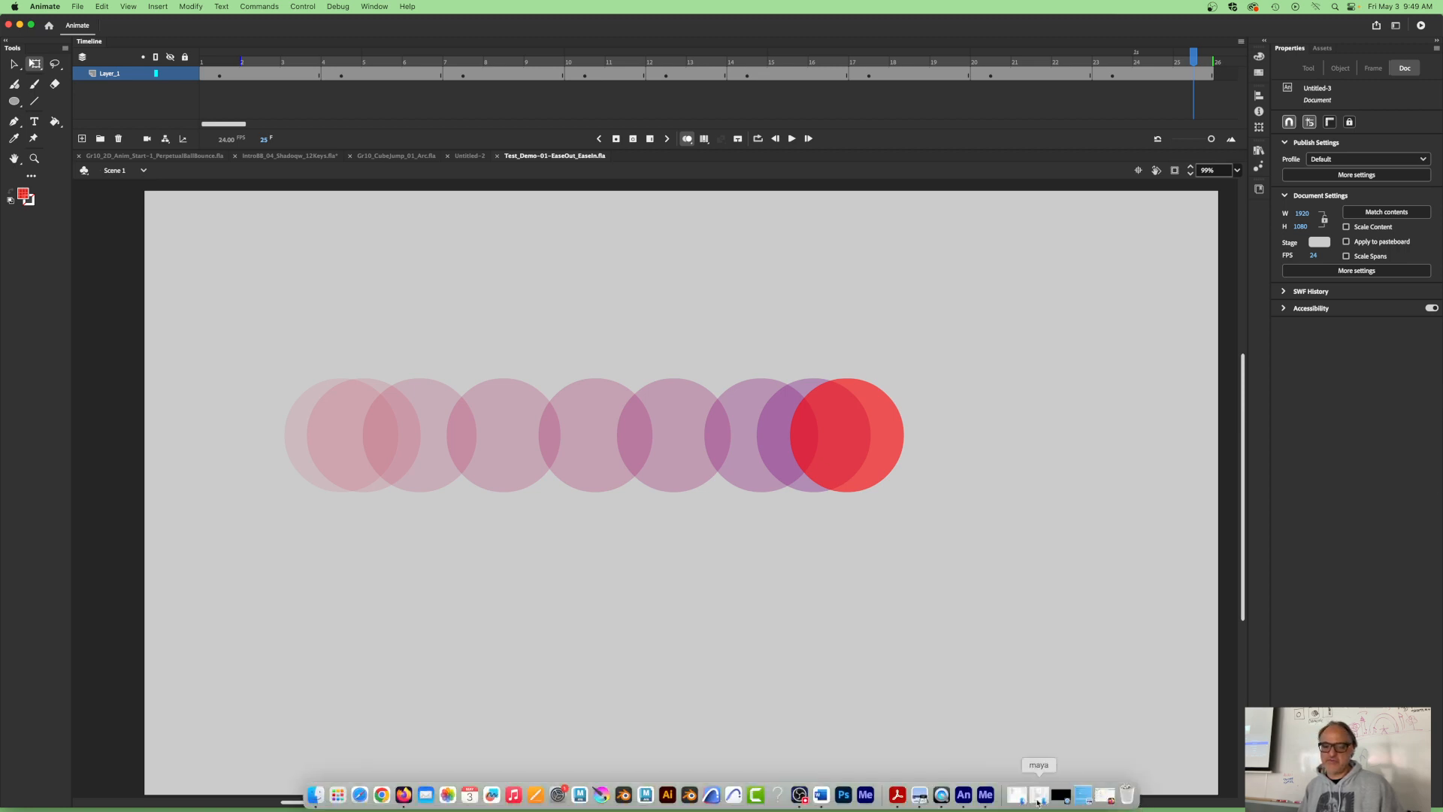
{"action": "left_click", "coordinate": [319, 797]}
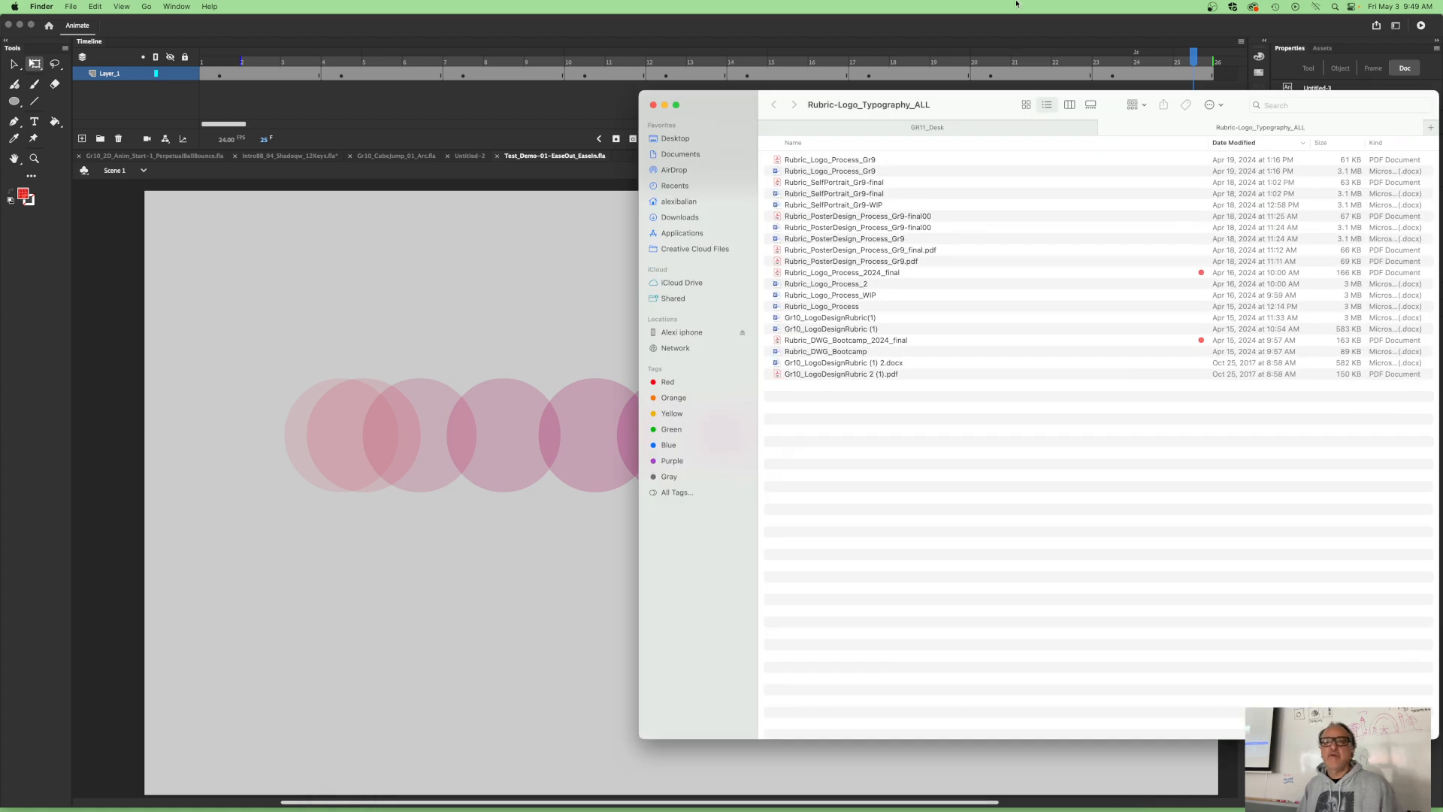
{"action": "left_click_drag", "start_coordinate": [745, 121], "coordinate": [1442, 218]}
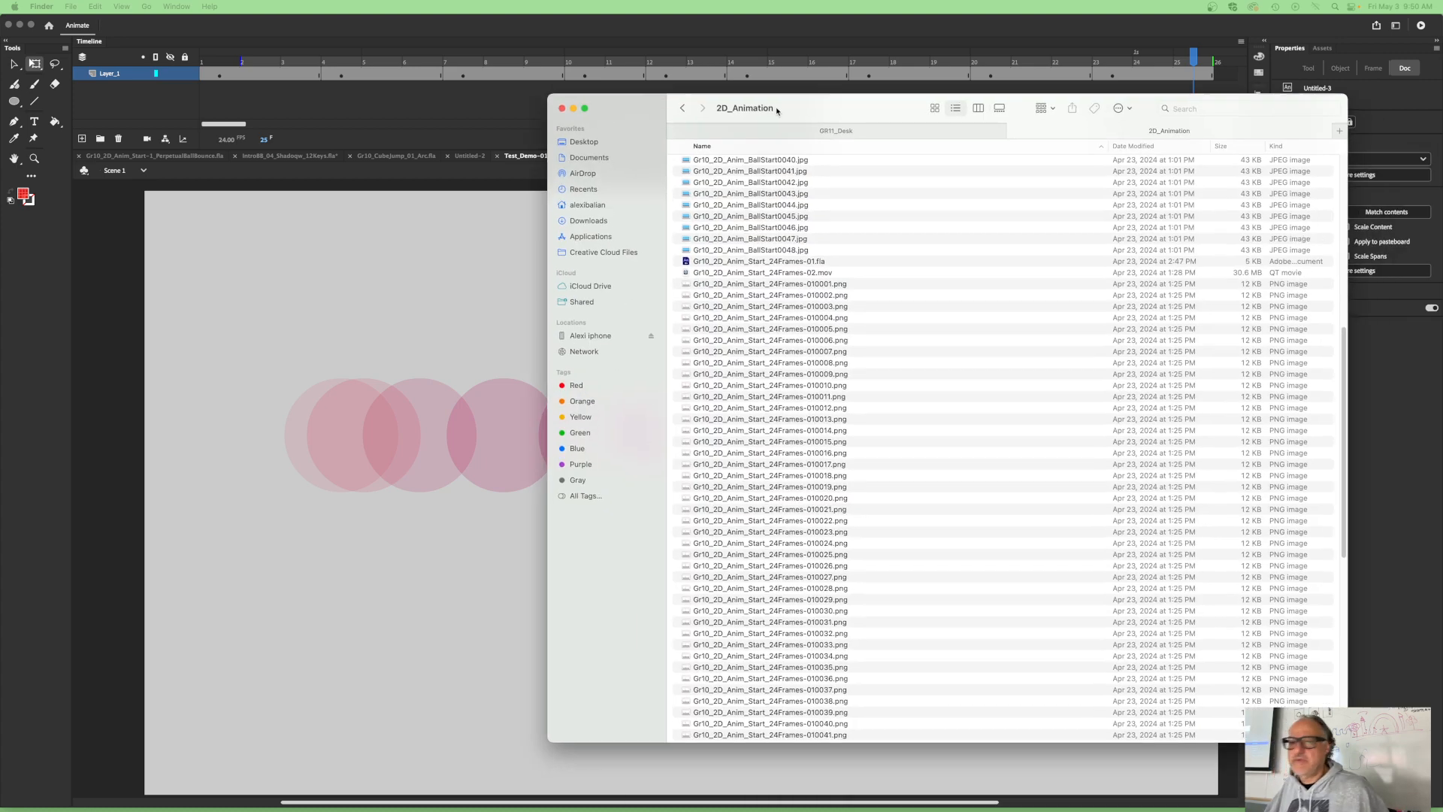
{"action": "left_click_drag", "start_coordinate": [776, 109], "coordinate": [694, 125]}
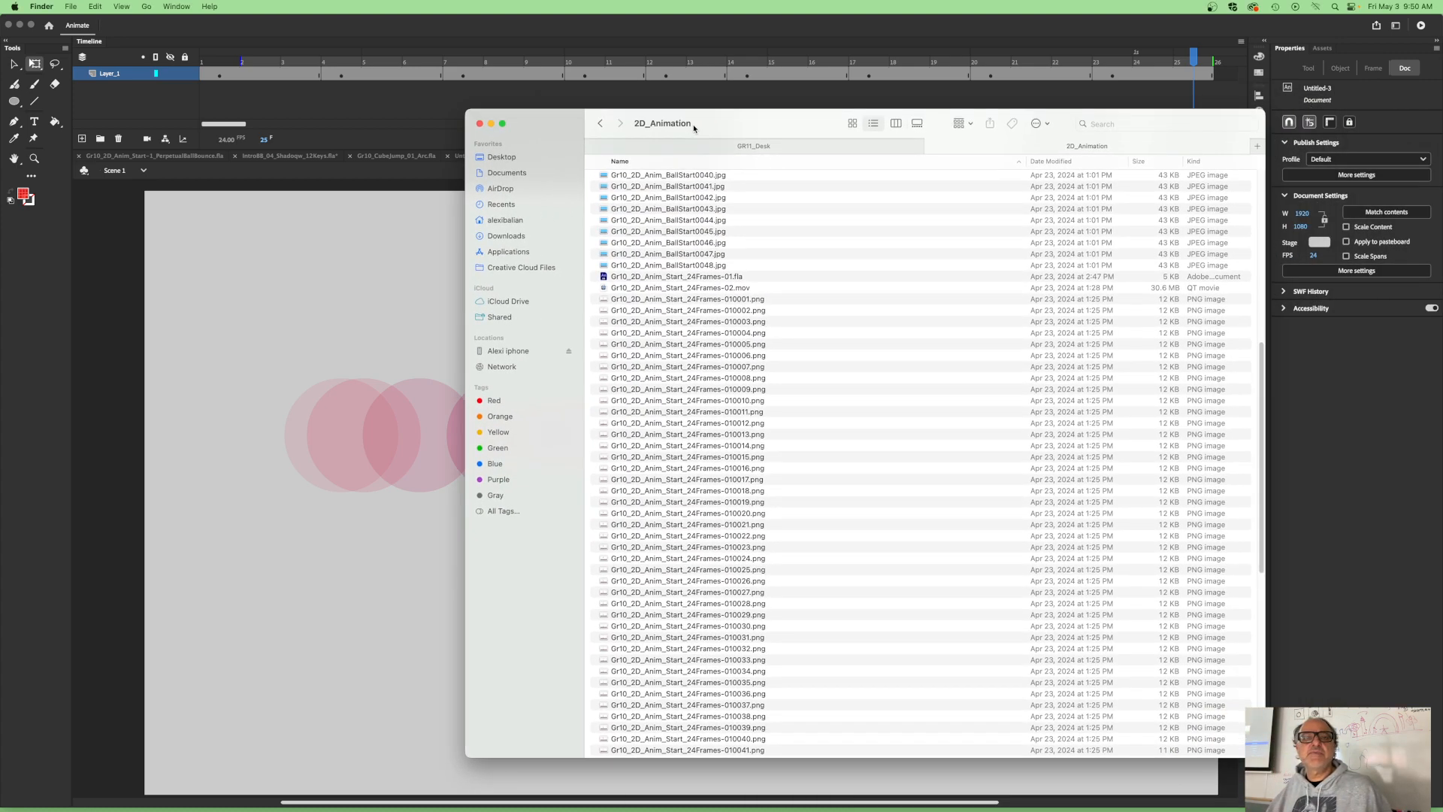
{"action": "scroll", "coordinate": [1103, 261], "scroll_direction": "up", "scroll_amount": 10}
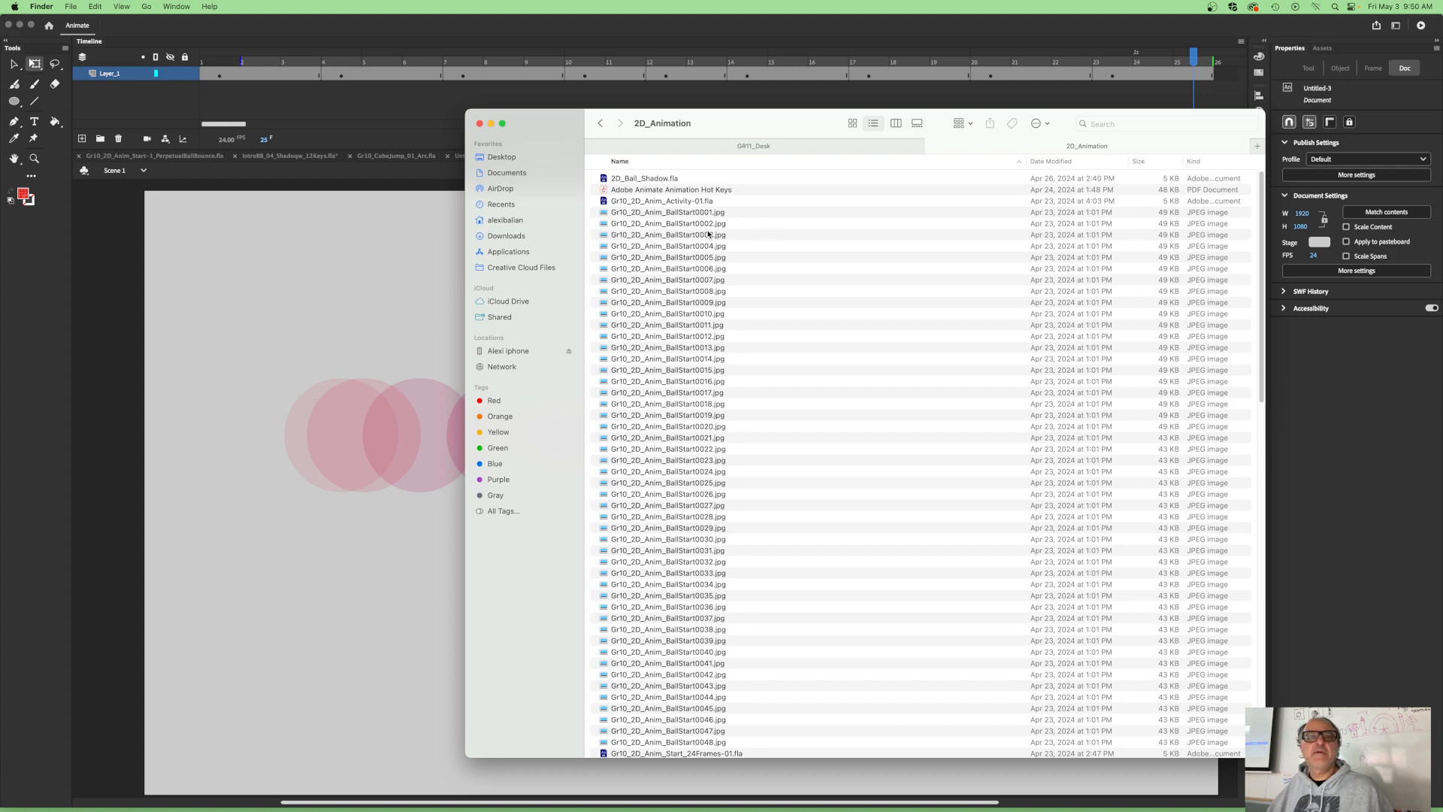
{"action": "left_click", "coordinate": [1202, 164]}
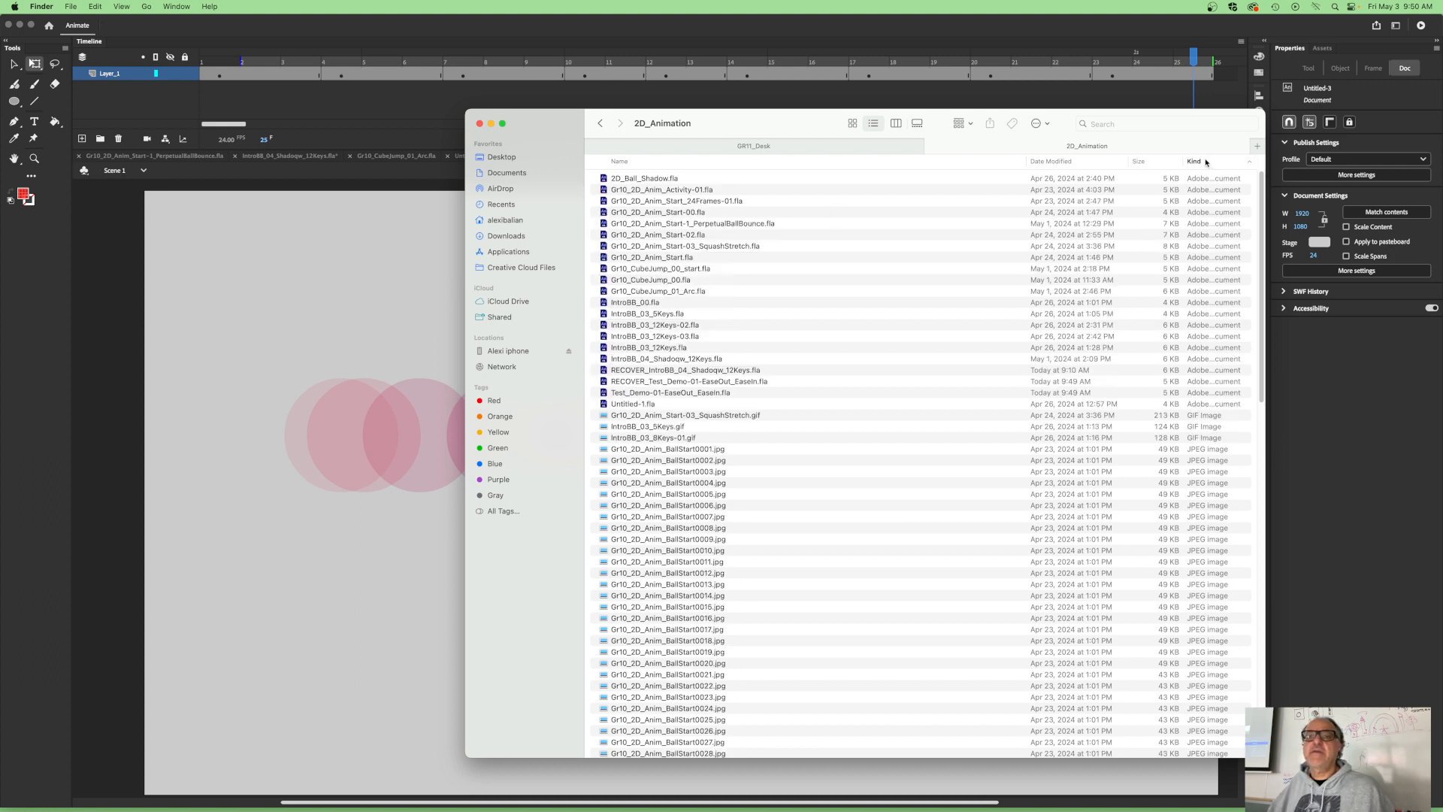
{"action": "left_click", "coordinate": [1060, 162]}
Step: Open Test_Demo-01-EaseOut_EaseIn.mp4 in QuickTime Player and play it several times to check the circle's easing
{"action": "left_click", "coordinate": [622, 179]}
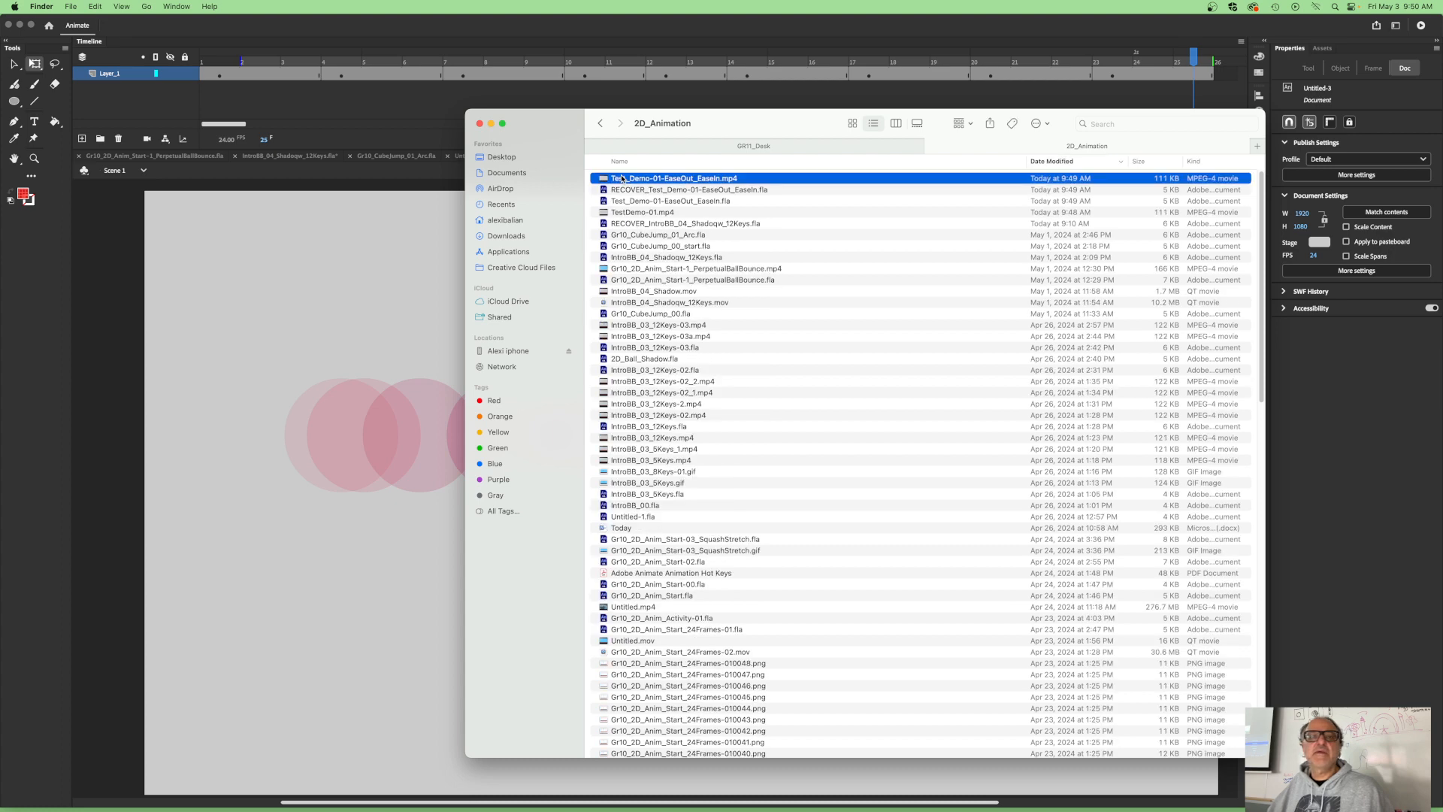
{"action": "double_click", "coordinate": [623, 178]}
{"action": "left_click_drag", "start_coordinate": [556, 539], "coordinate": [890, 75]}
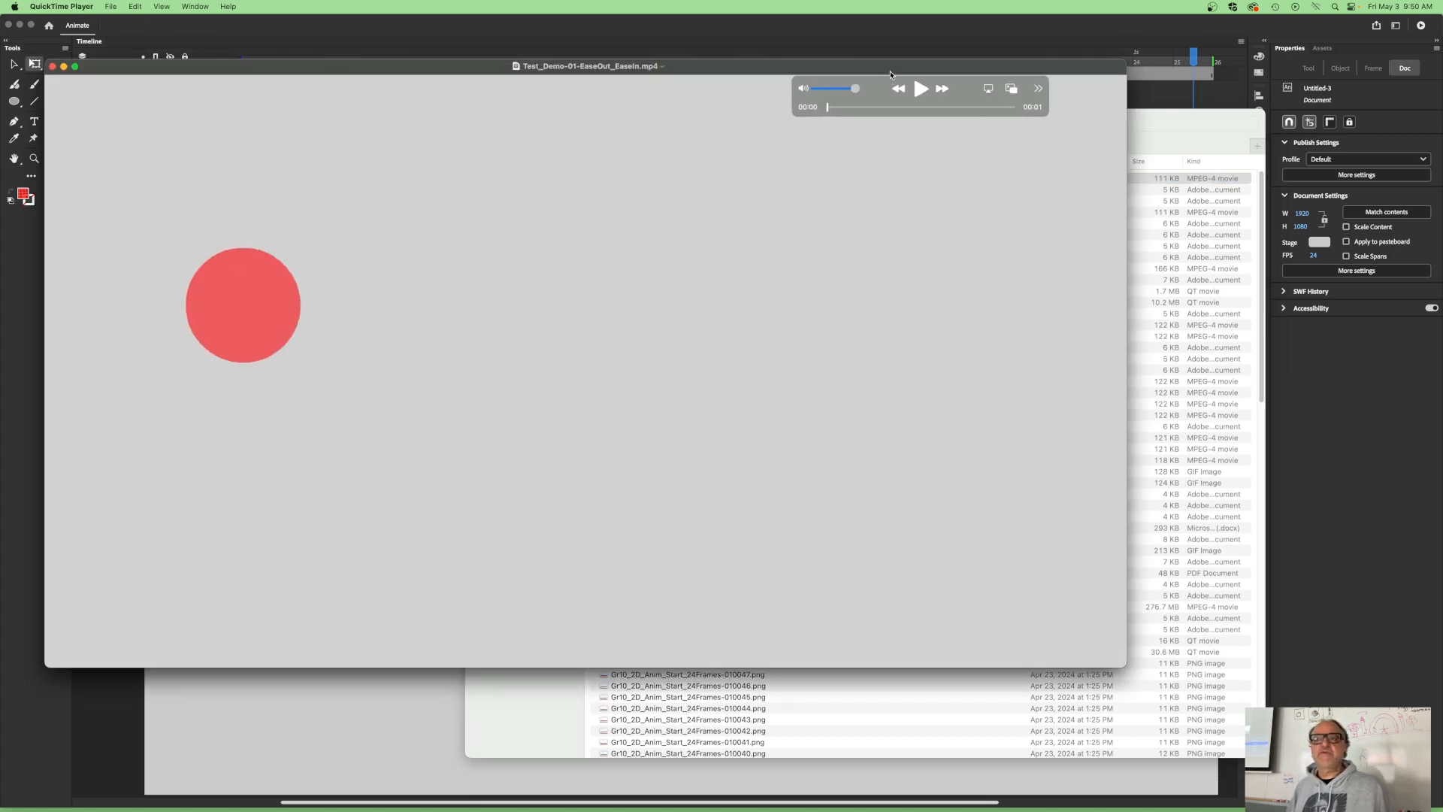
{"action": "left_click", "coordinate": [919, 91]}
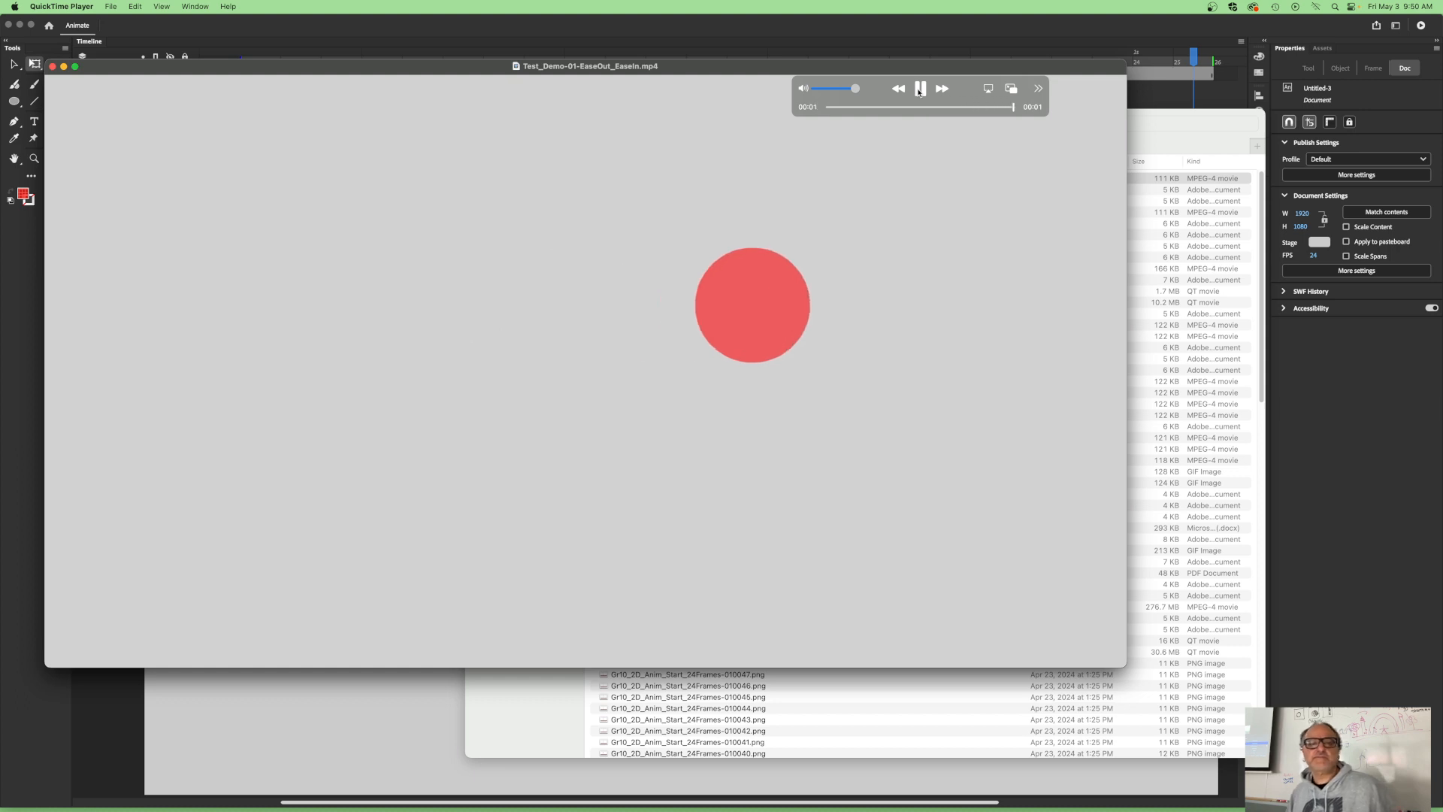
{"action": "left_click", "coordinate": [919, 91]}
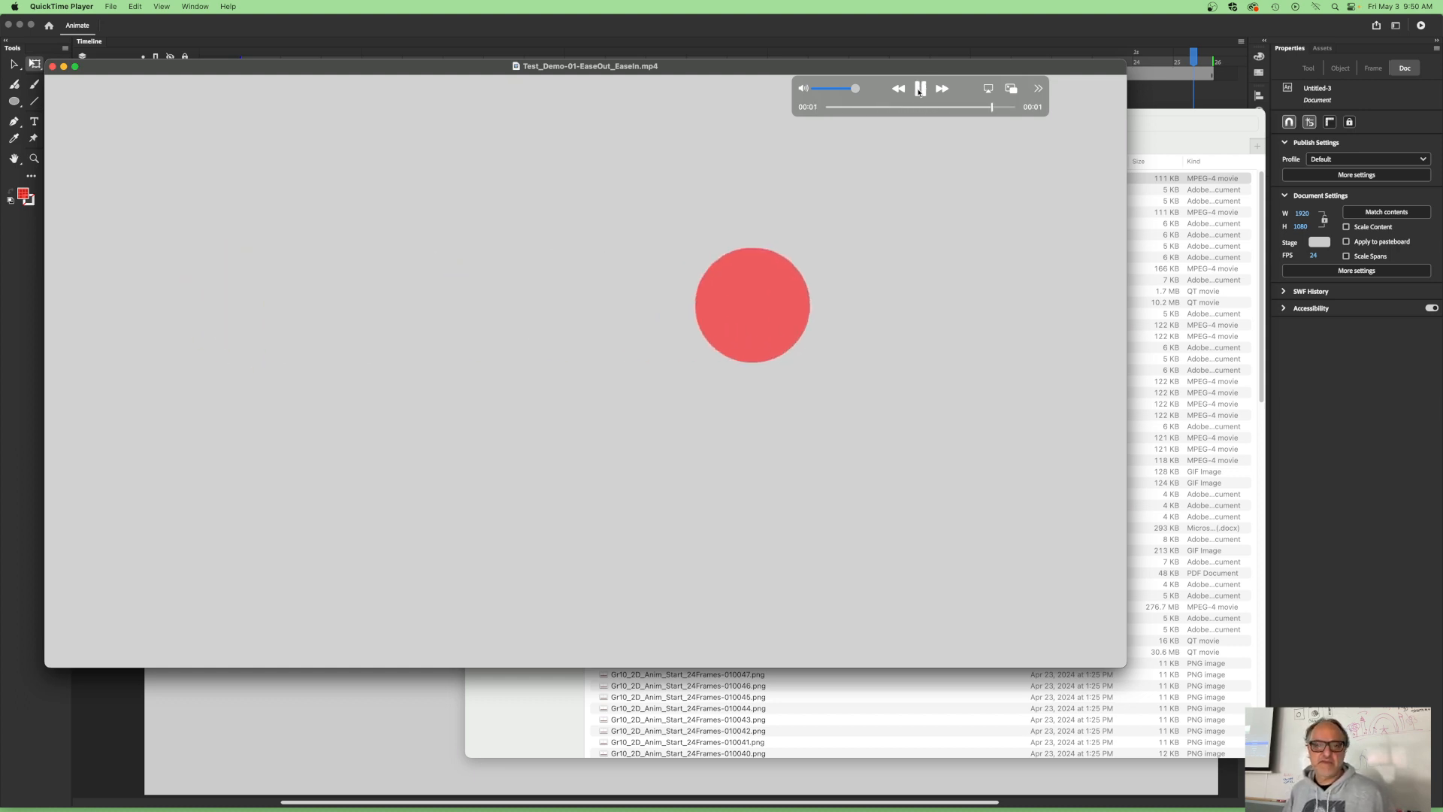
{"action": "left_click", "coordinate": [918, 91]}
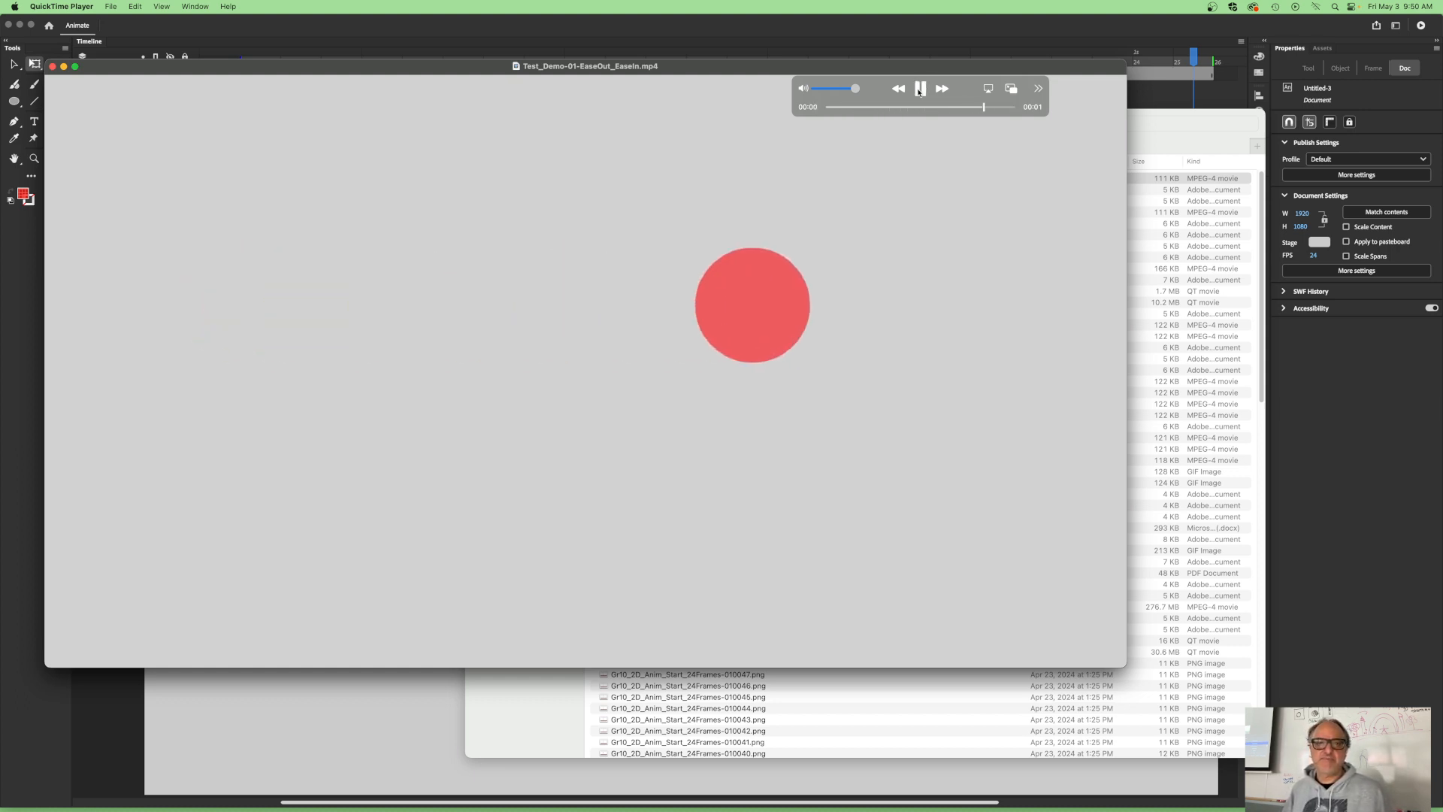
{"action": "left_click", "coordinate": [921, 91]}
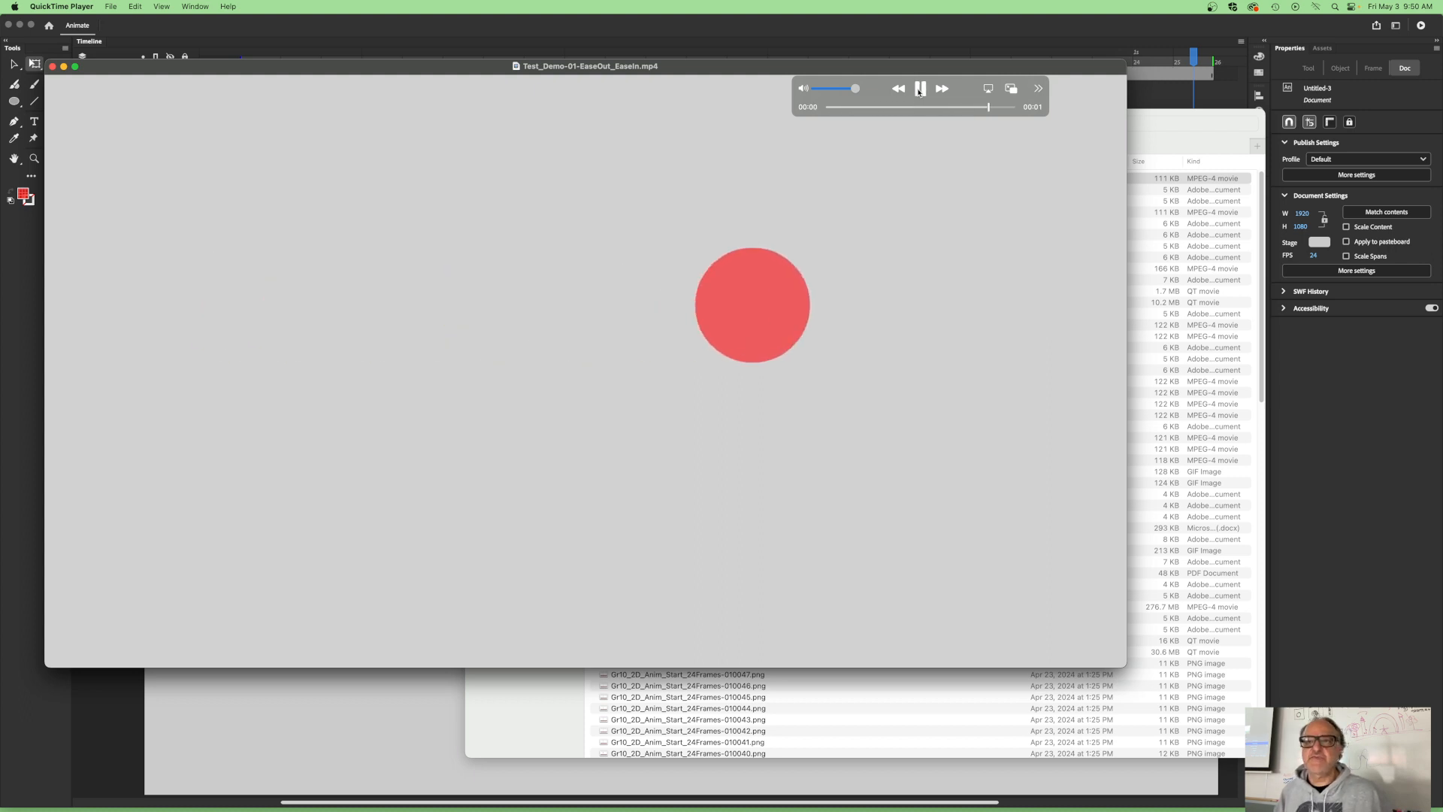
{"action": "left_click", "coordinate": [922, 91]}
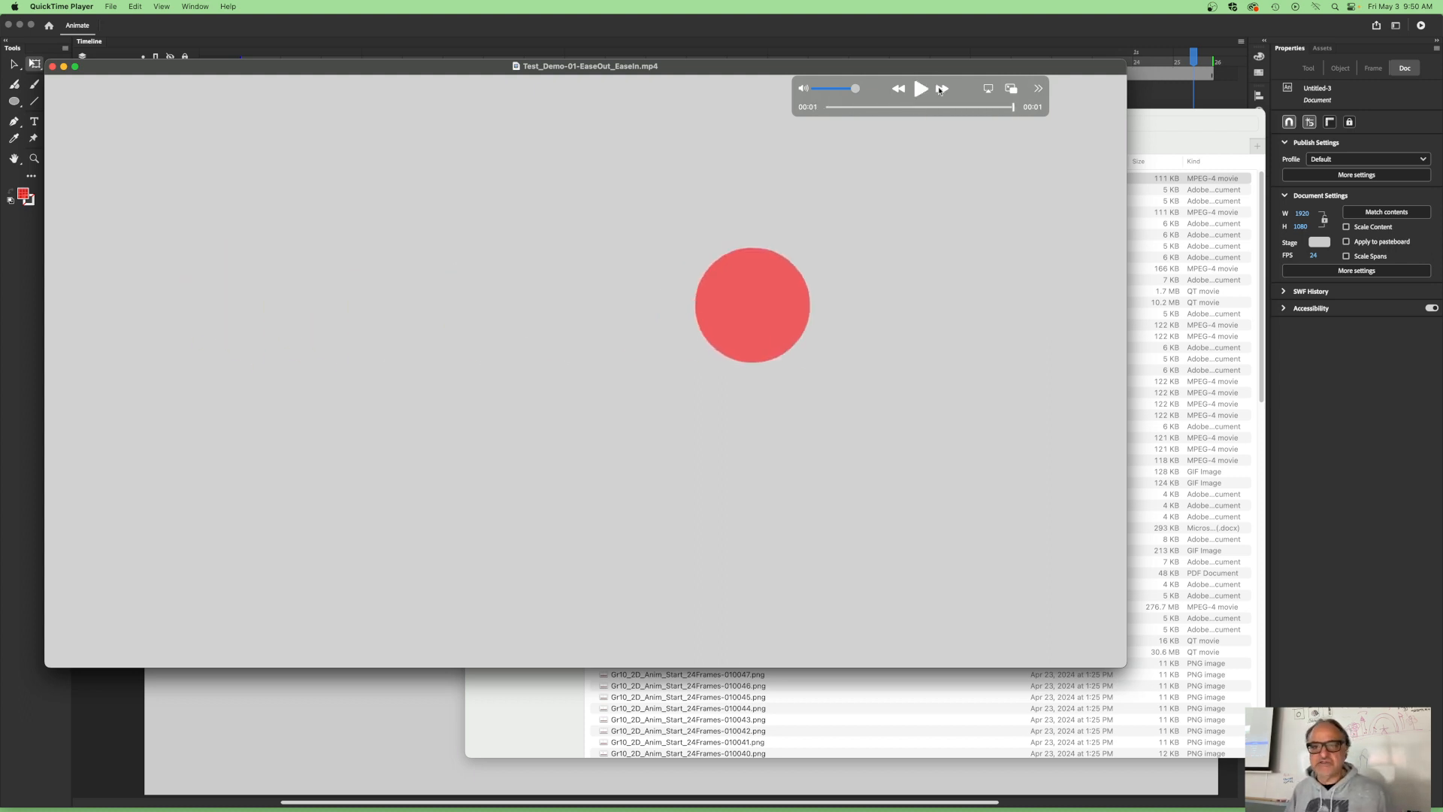
{"action": "left_click", "coordinate": [912, 92]}
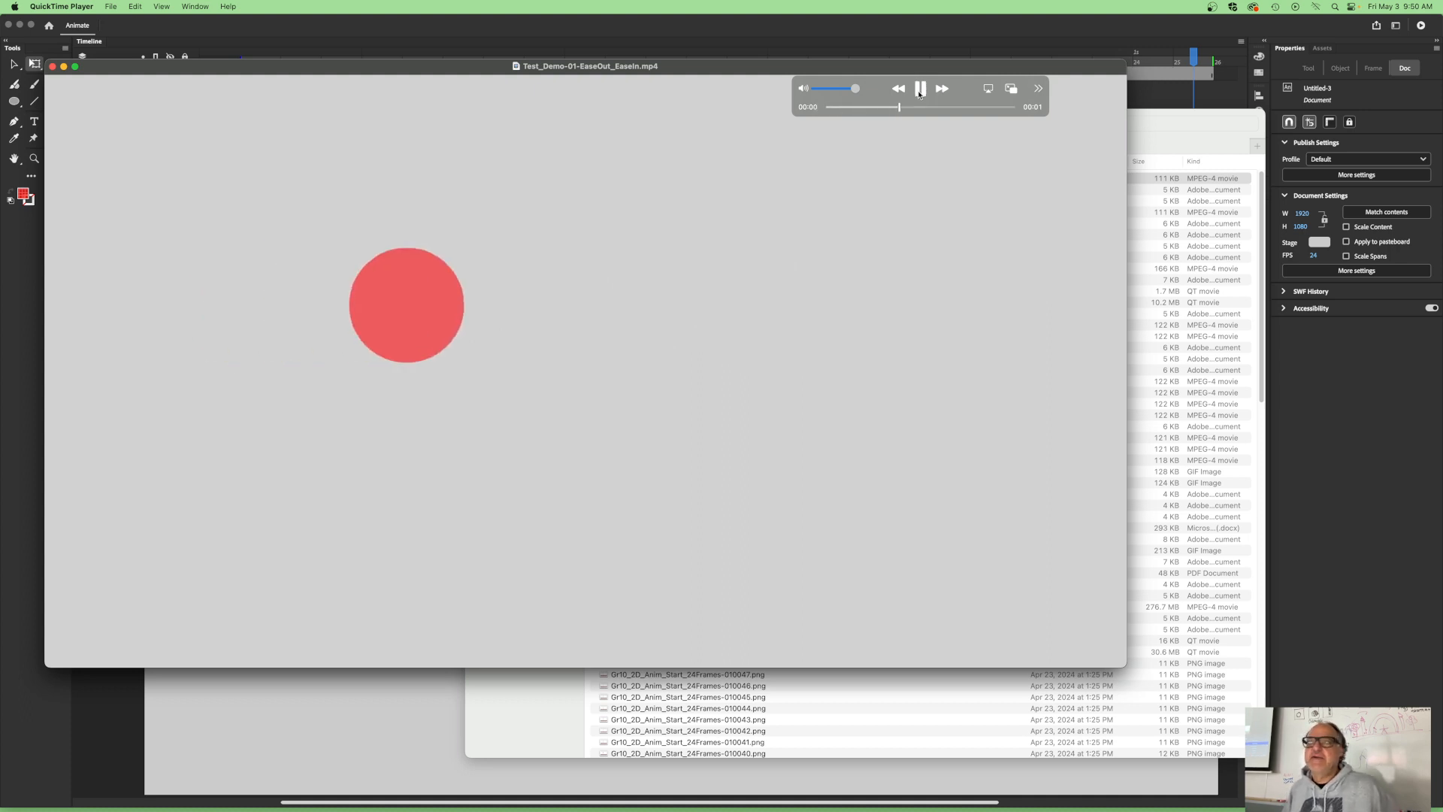